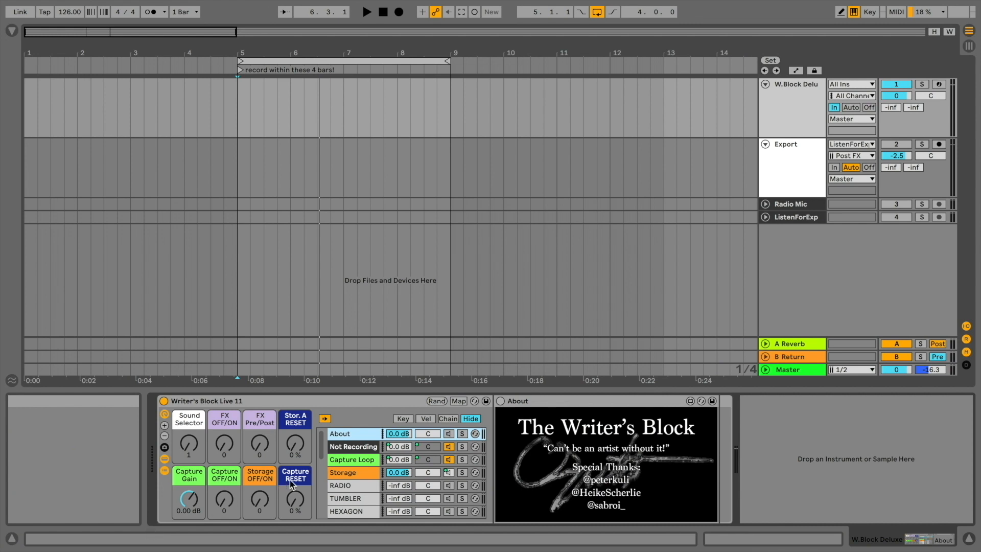
# Open the Capture chain of the Writer's Block rack and select its Capture Looper.
pyautogui.scroll(-5, 358, 470)
pyautogui.click(357, 462)
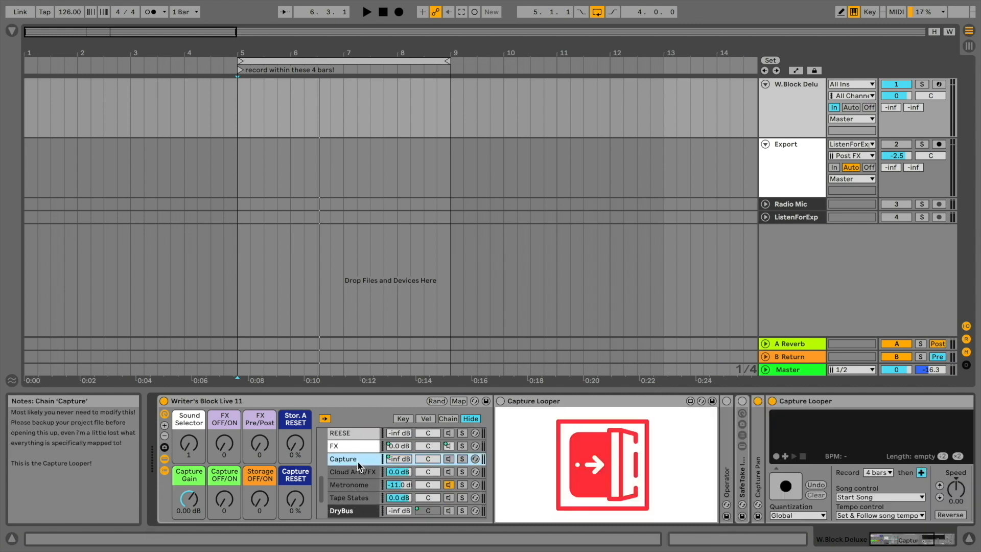
pyautogui.hscroll(5, 857, 440)
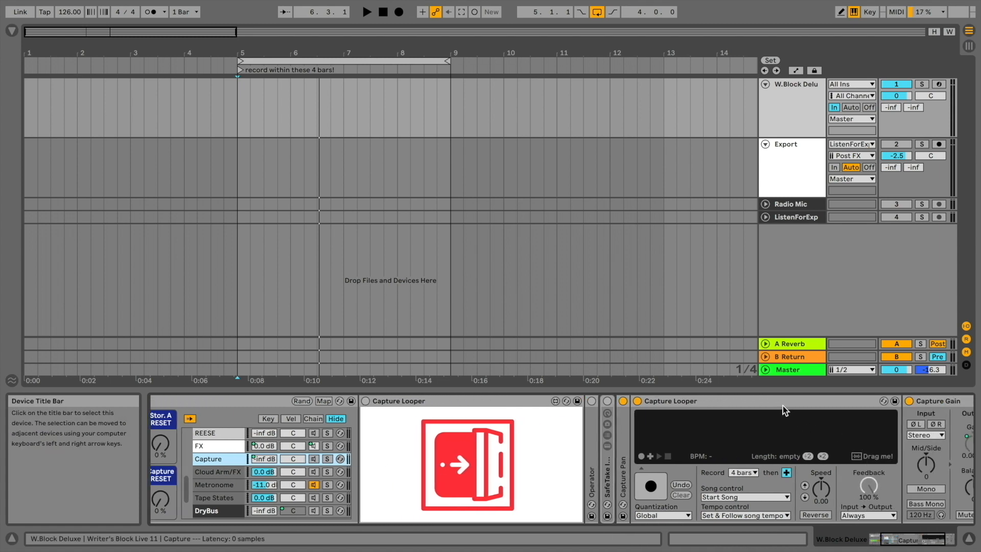
pyautogui.click(782, 405)
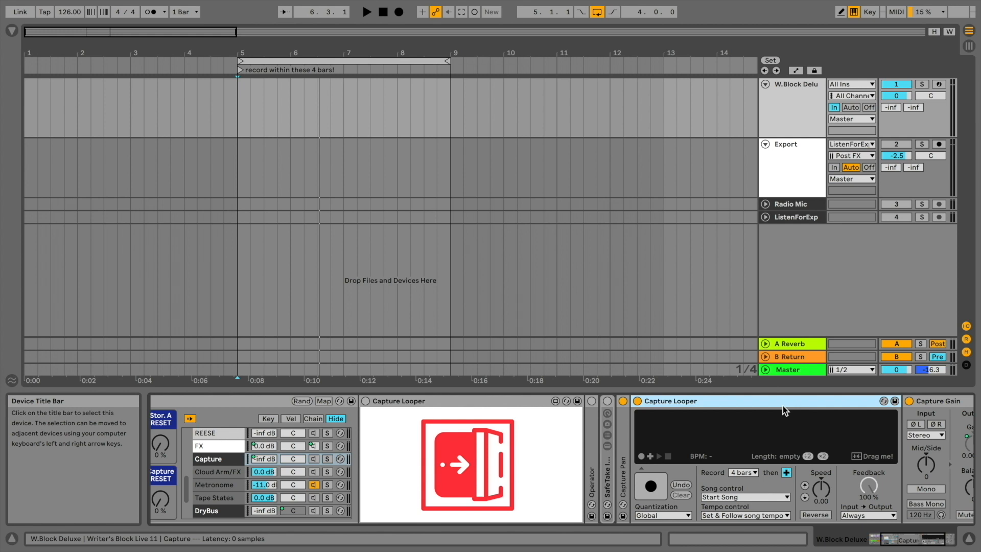
# Start playback and turn the Capture RESET macro up and back to 0 % to activate the Capture Looper.
pyautogui.click(368, 12)
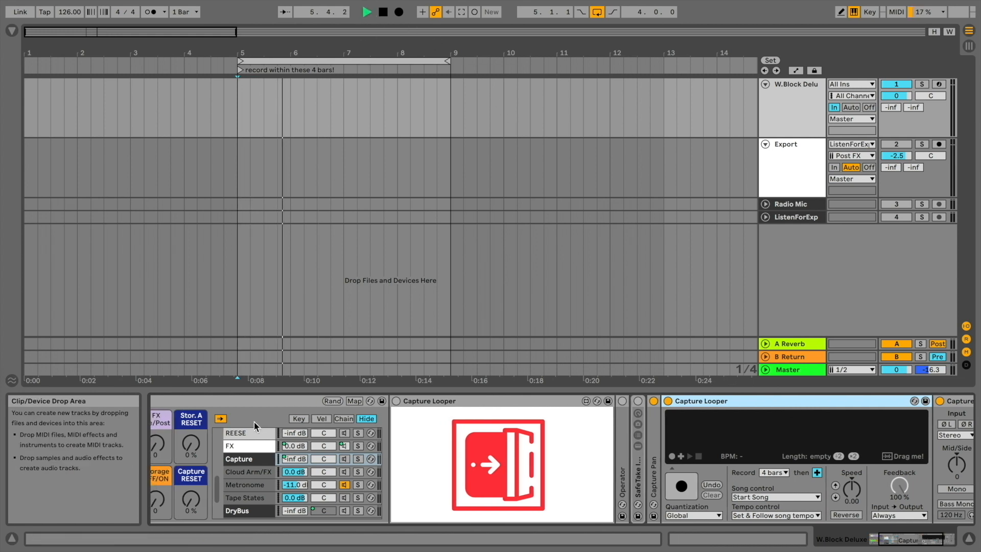
pyautogui.moveTo(190, 502)
pyautogui.mouseDown()
pyautogui.moveTo(190, 459)
pyautogui.moveTo(190, 503)
pyautogui.mouseUp()
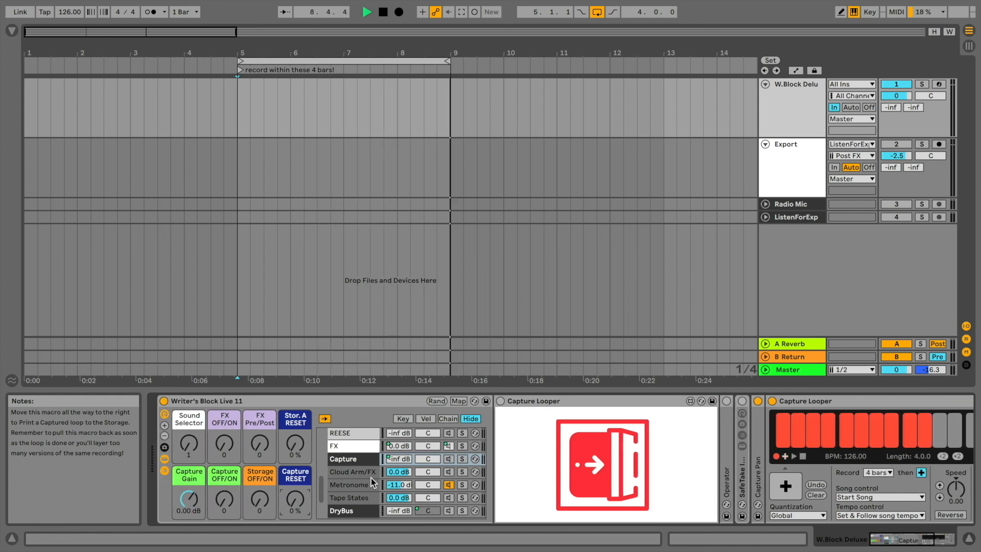
# Open the Storage chain and select Storage Looper A on the A side of the MASTER CHANNELS rack.
pyautogui.scroll(5, 371, 477)
pyautogui.click(368, 477)
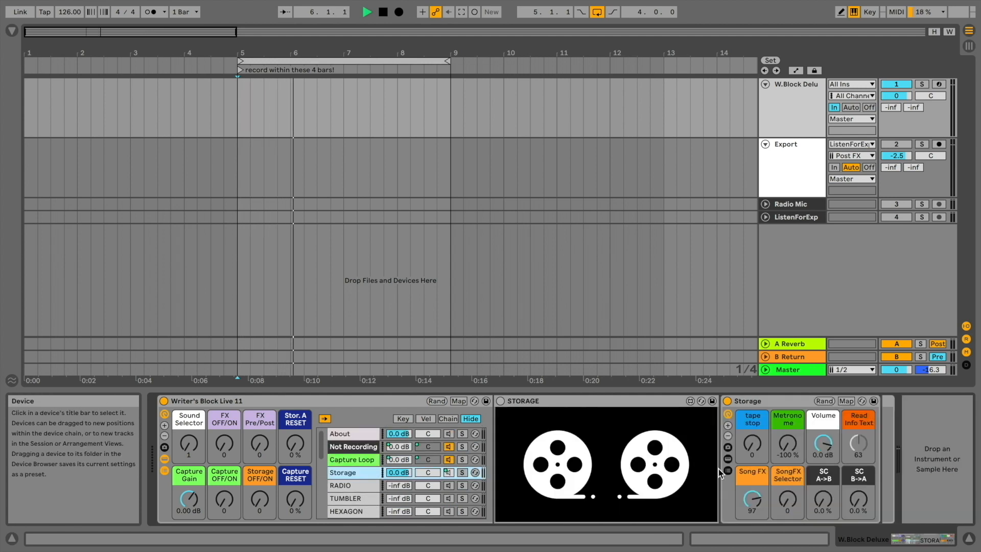
pyautogui.click(943, 435)
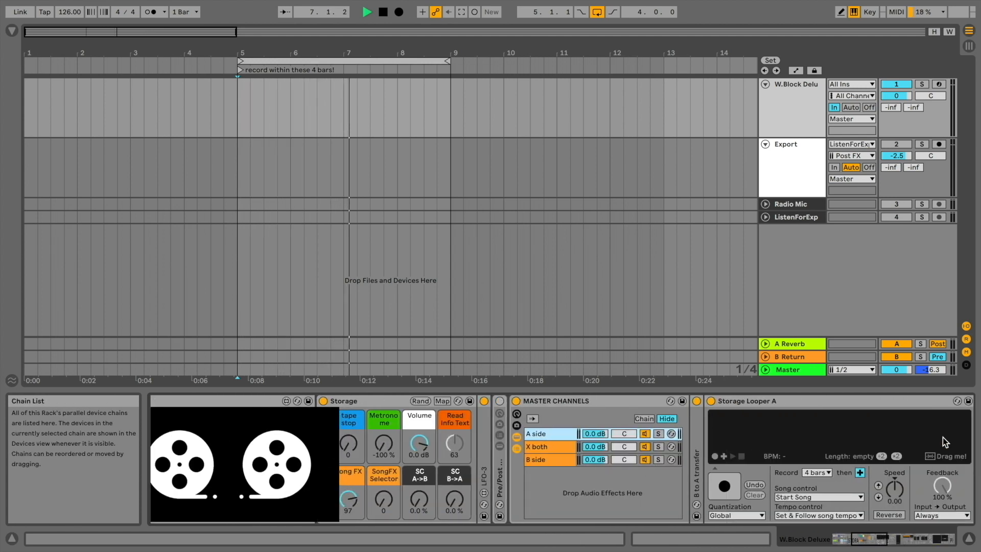
# Activate Storage Looper A by turning the Stor. A RESET macro up and back to 0 %.
pyautogui.scroll(8, 703, 418)
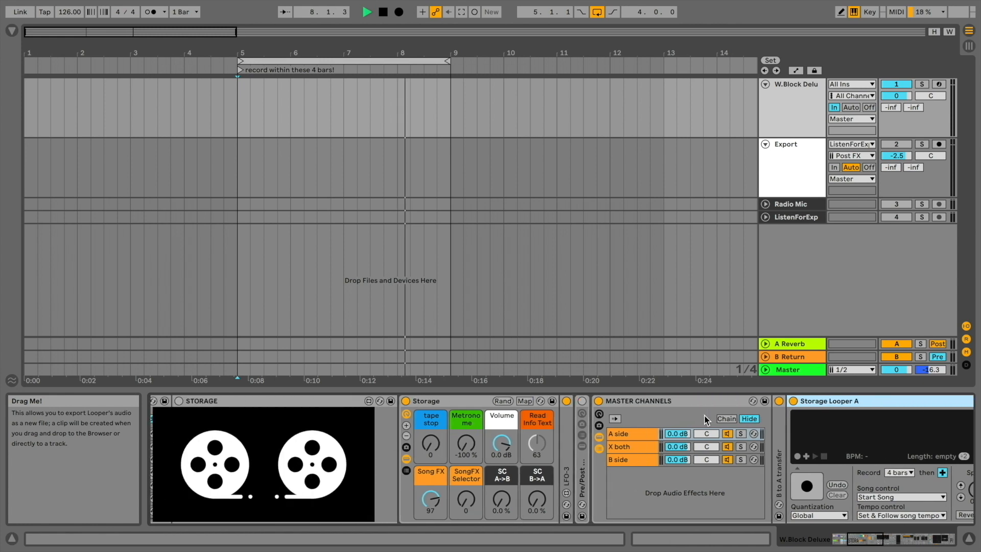
pyautogui.moveTo(192, 444); pyautogui.dragTo(193, 440)
pyautogui.scroll(-8, 953, 452)
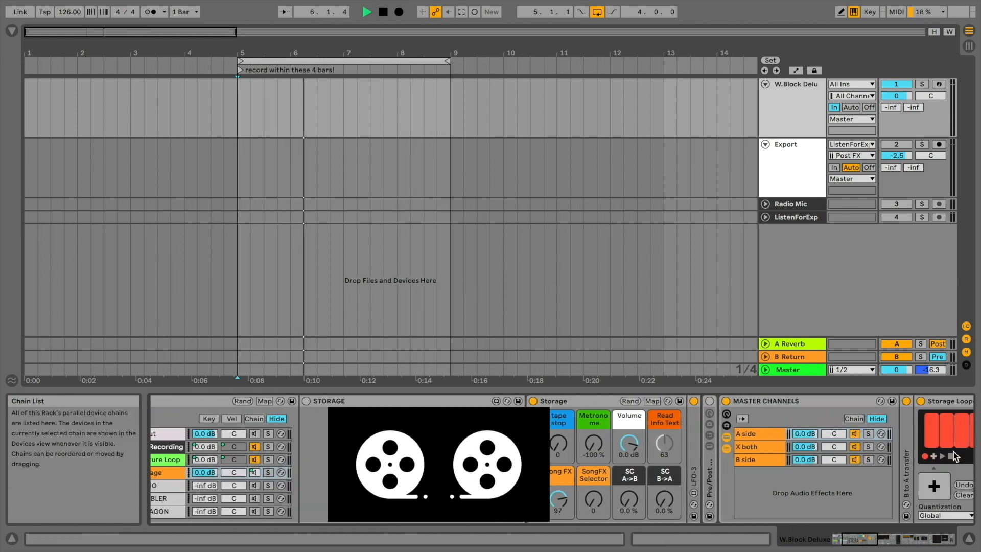
pyautogui.scroll(4, 953, 451)
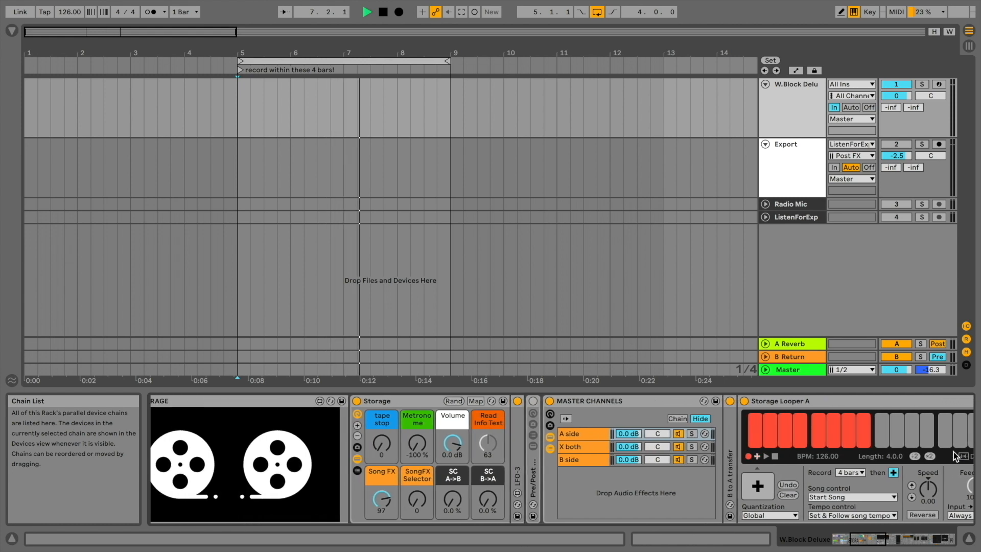
# Stop playback, place the insert marker at bar 5 on the W.Block track, and restart playback.
pyautogui.click(404, 458)
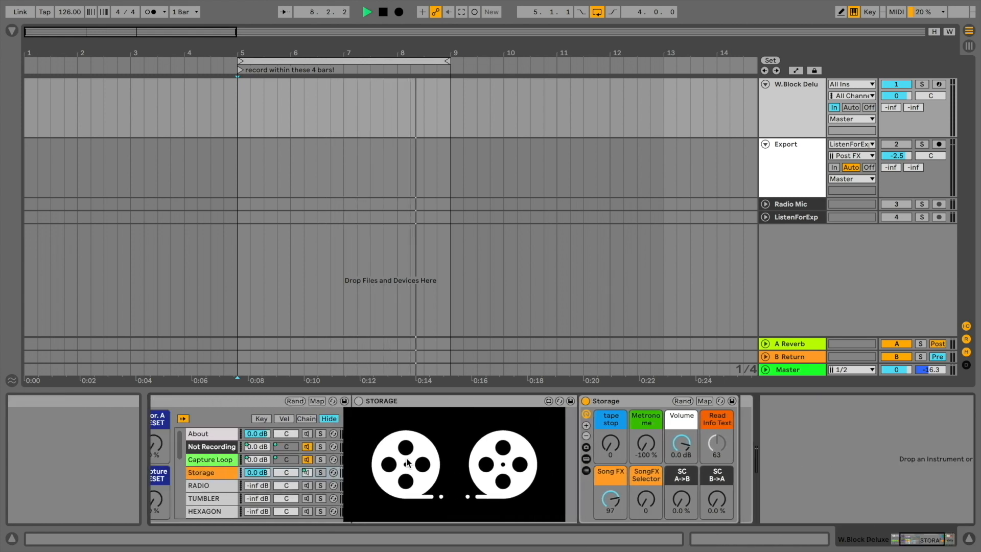
pyautogui.press('space')
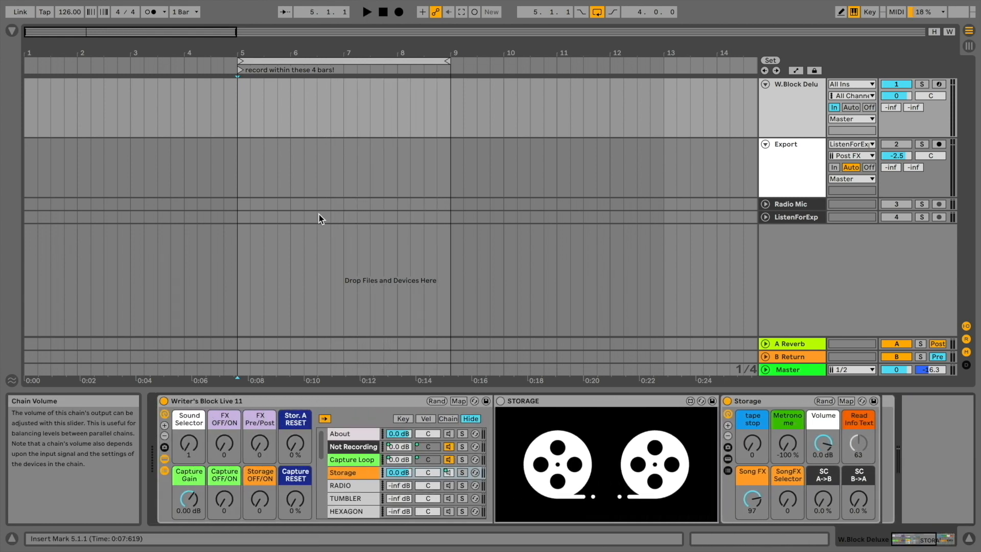
pyautogui.click(244, 95)
pyautogui.press('space')
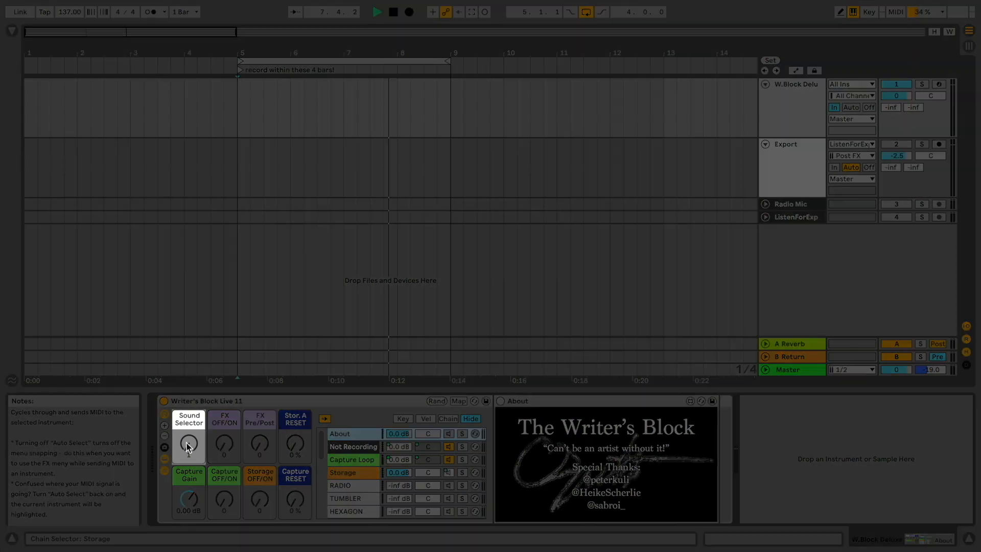
# Cycle the Sound Selector macro through the instruments up to 6, the D.SAMPLER.
pyautogui.moveTo(188, 448)
pyautogui.mouseDown()
pyautogui.moveTo(188, 435)
pyautogui.moveTo(187, 446)
pyautogui.mouseUp()
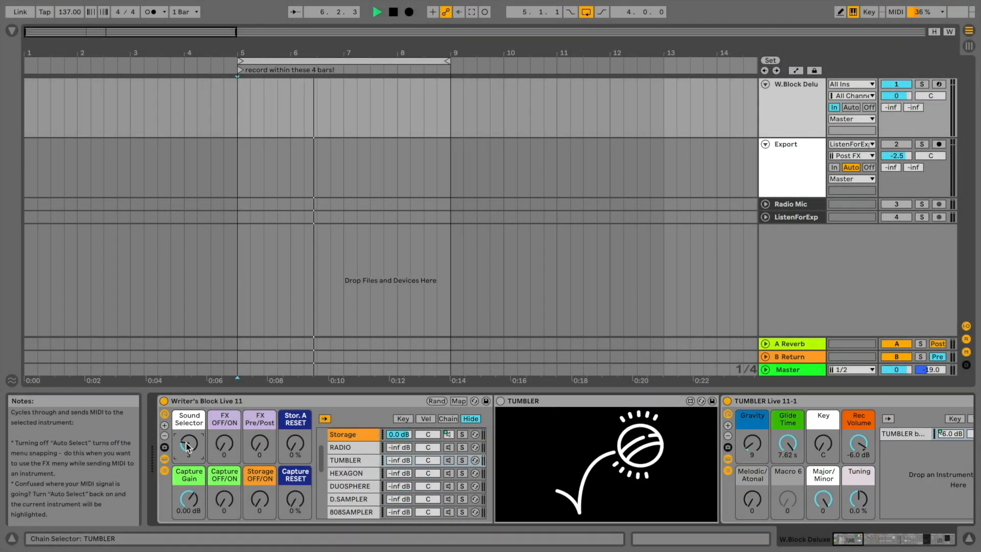
pyautogui.moveTo(187, 446)
pyautogui.mouseDown()
pyautogui.moveTo(187, 431)
pyautogui.moveTo(186, 450)
pyautogui.mouseUp()
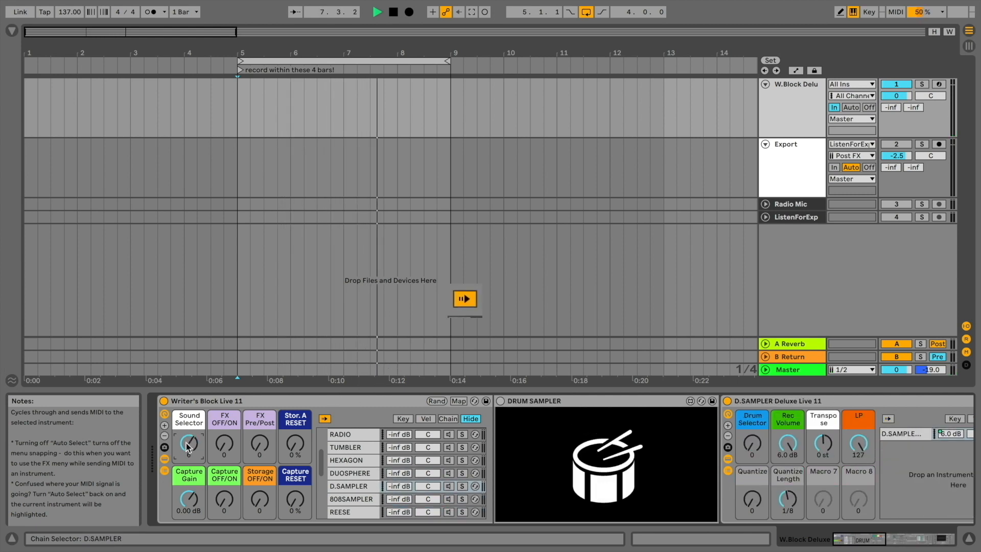
# Switch the rack's Auto Select off and on again to try the chain menu snapping.
pyautogui.click(324, 419)
pyautogui.click(329, 419)
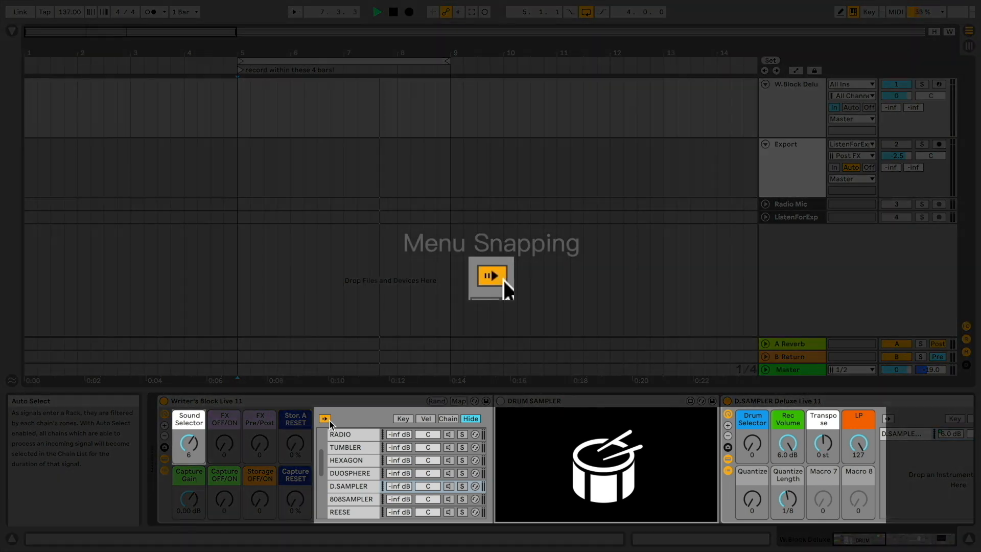
pyautogui.click(329, 419)
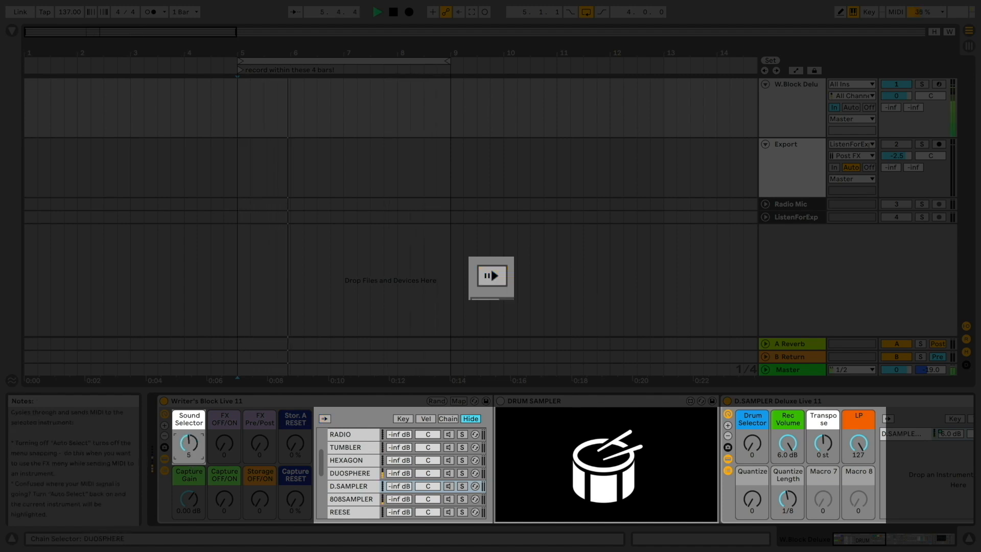
pyautogui.click(326, 419)
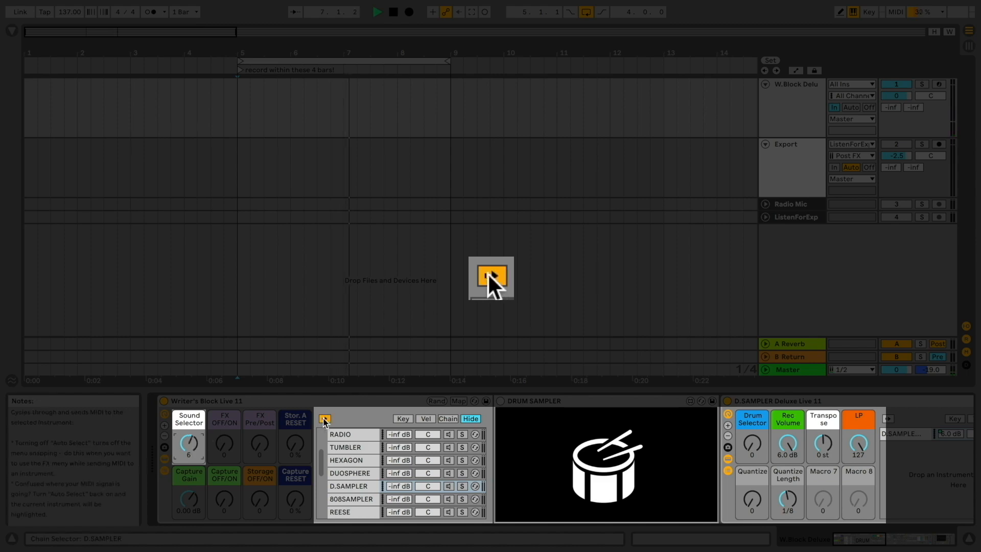
# Set the Sound Selector to 5 for DUOSPHERE and turn the Capture OFF/ON macro up to 127.
pyautogui.moveTo(189, 443)
pyautogui.mouseDown()
pyautogui.moveTo(189, 455)
pyautogui.moveTo(189, 444)
pyautogui.mouseUp()
pyautogui.scroll(2, 391, 462)
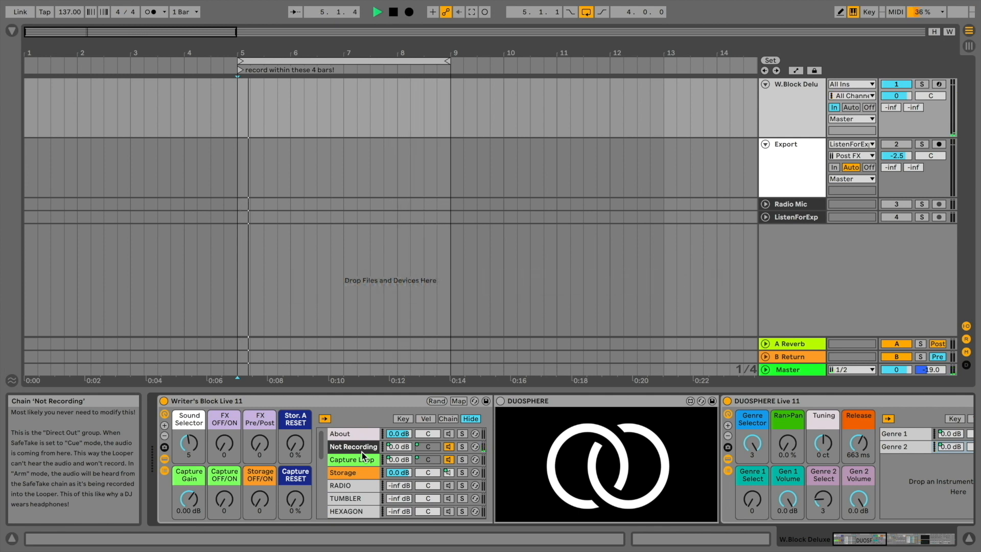
pyautogui.moveTo(223, 505); pyautogui.dragTo(223, 439)
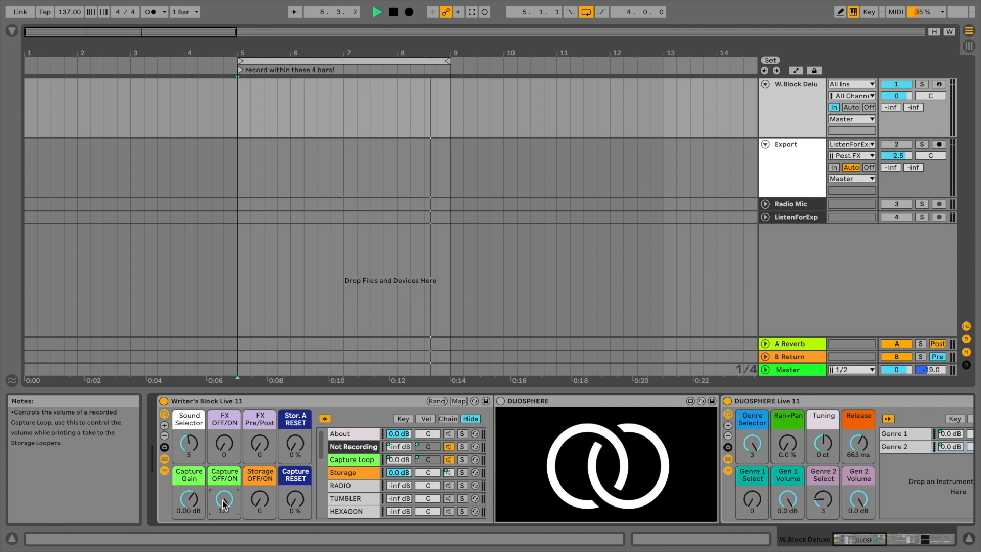
# Mark the four bars from 5.1.1 to 9.1.1 on the W.Block track and turn on the metronome.
pyautogui.moveTo(238, 112); pyautogui.dragTo(452, 127)
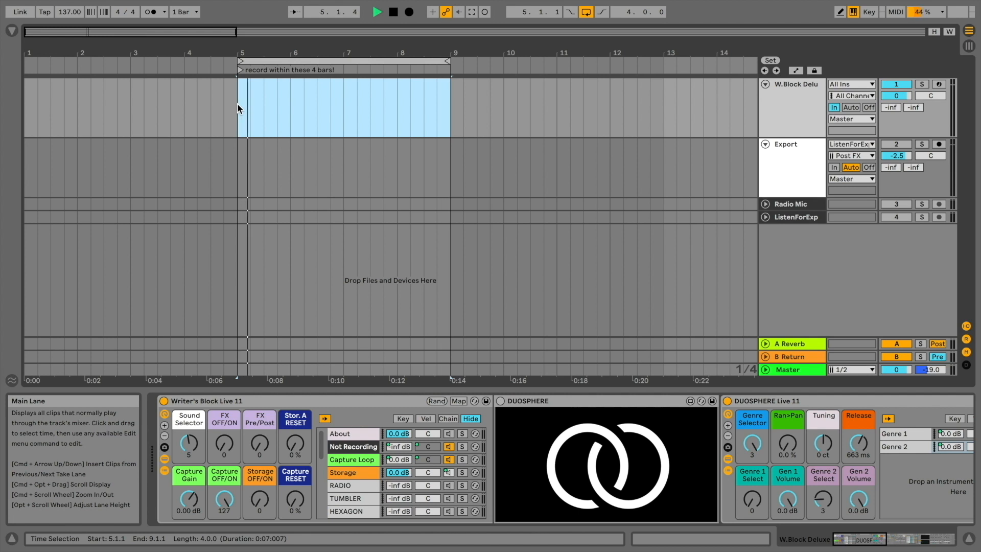
pyautogui.click(158, 16)
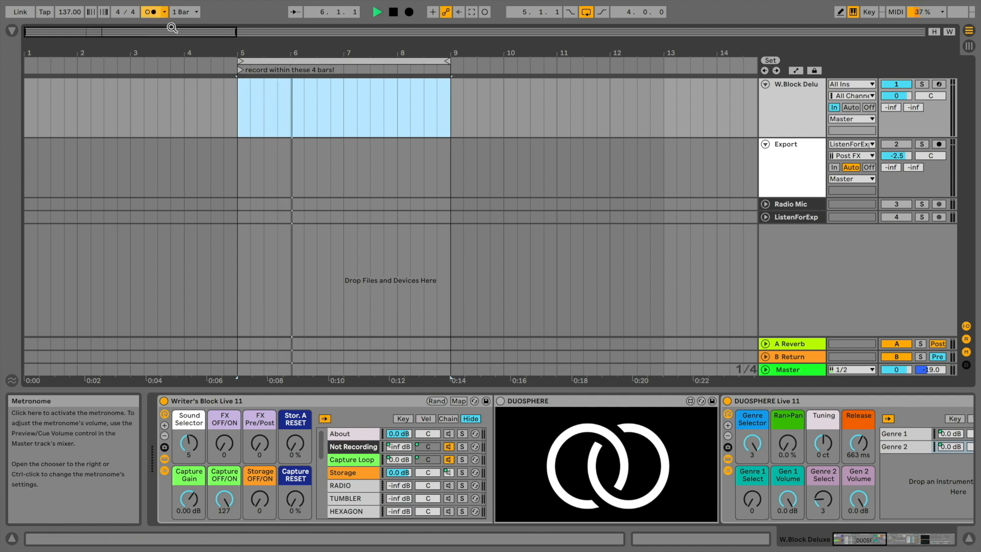
pyautogui.click(235, 103)
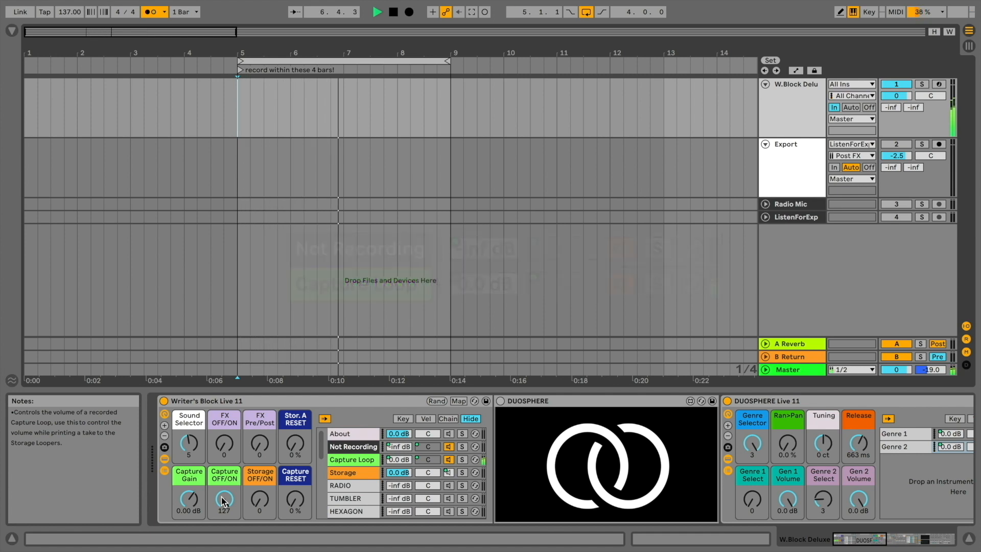
# Turn off the metronome and set the Capture OFF/ON macro to 0 to end the DUOSPHERE capture.
pyautogui.click(153, 11)
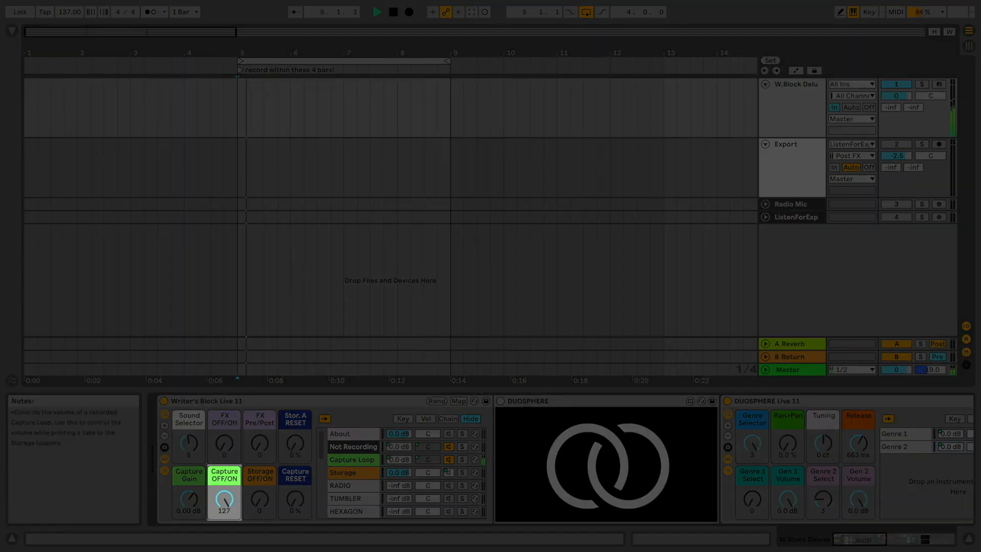
pyautogui.moveTo(225, 503); pyautogui.dragTo(226, 532)
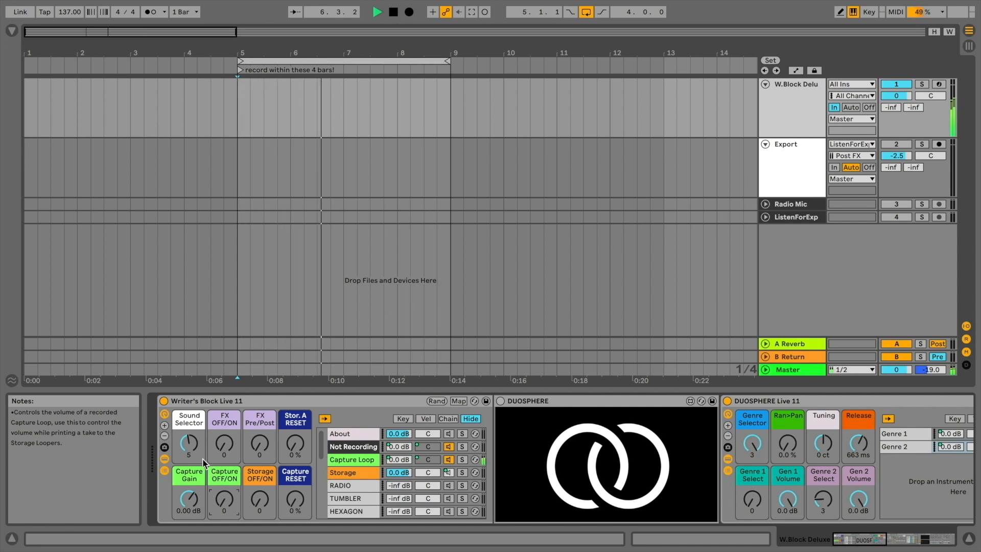
# Set the Sound Selector to 6 for D.SAMPLER and turn Capture OFF/ON to 127 to layer drums into the loop.
pyautogui.moveTo(188, 445); pyautogui.dragTo(188, 438)
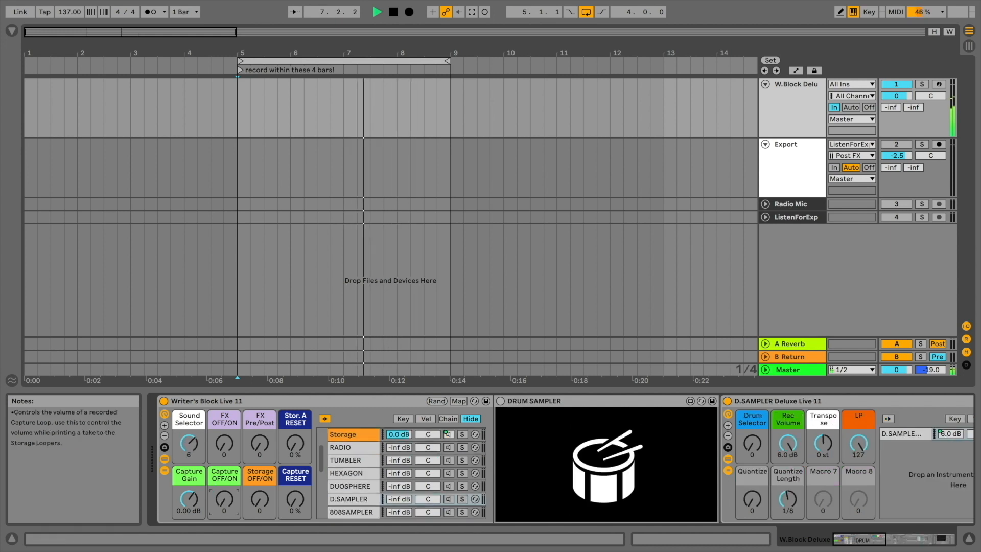
pyautogui.moveTo(224, 502); pyautogui.dragTo(224, 475)
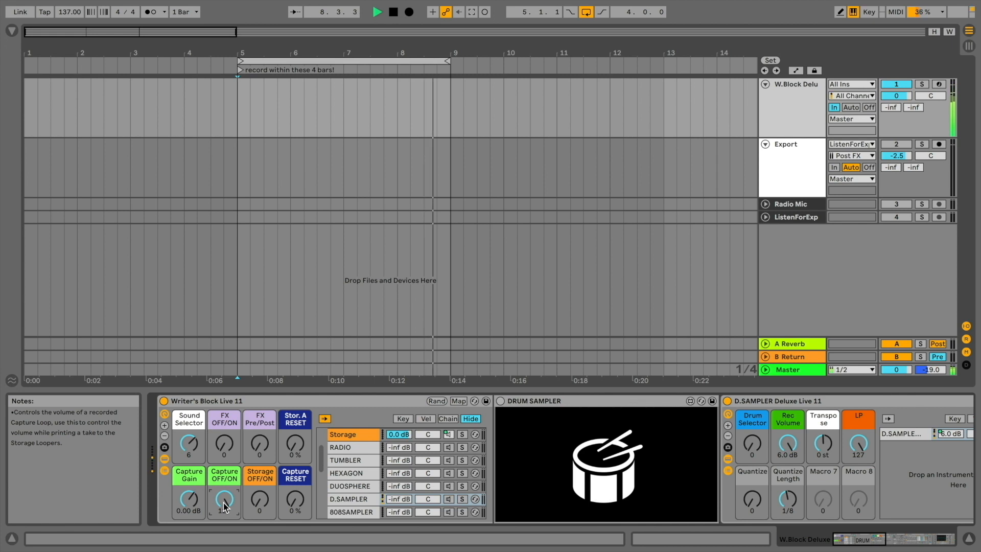
# Solo the Capture Loop chain to hear the recording and erase the loop with the Capture RESET macro.
pyautogui.scroll(2, 418, 467)
pyautogui.click(462, 459)
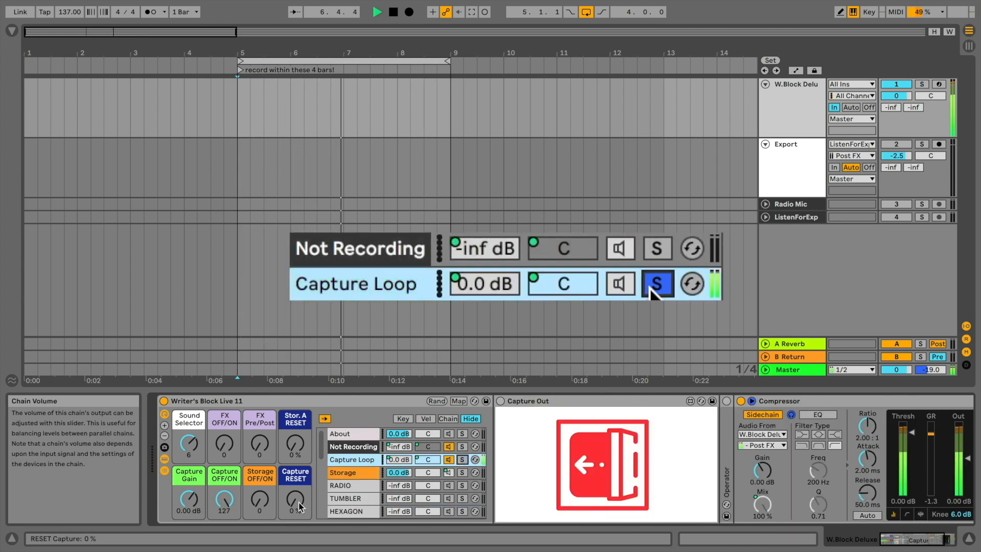
pyautogui.moveTo(299, 506); pyautogui.dragTo(300, 465)
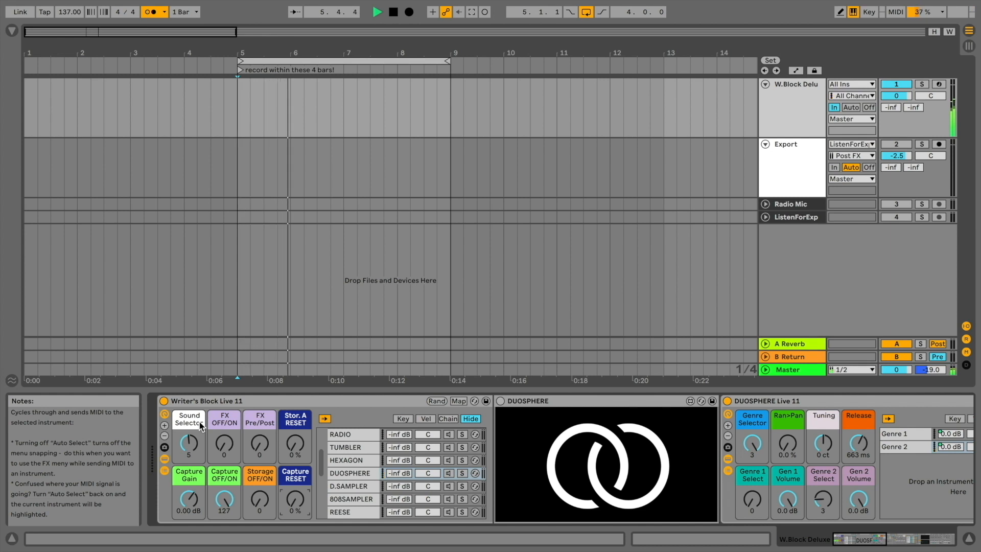
# Select the DUOSPHERE chain, return to the top of the chain list, and restart playback.
pyautogui.click(360, 474)
pyautogui.scroll(4, 361, 474)
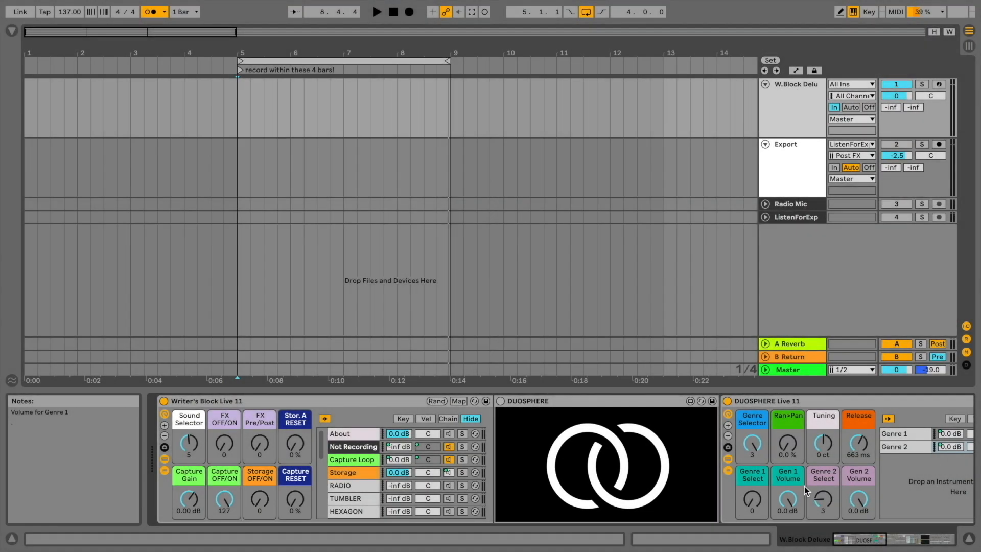
pyautogui.press('space')
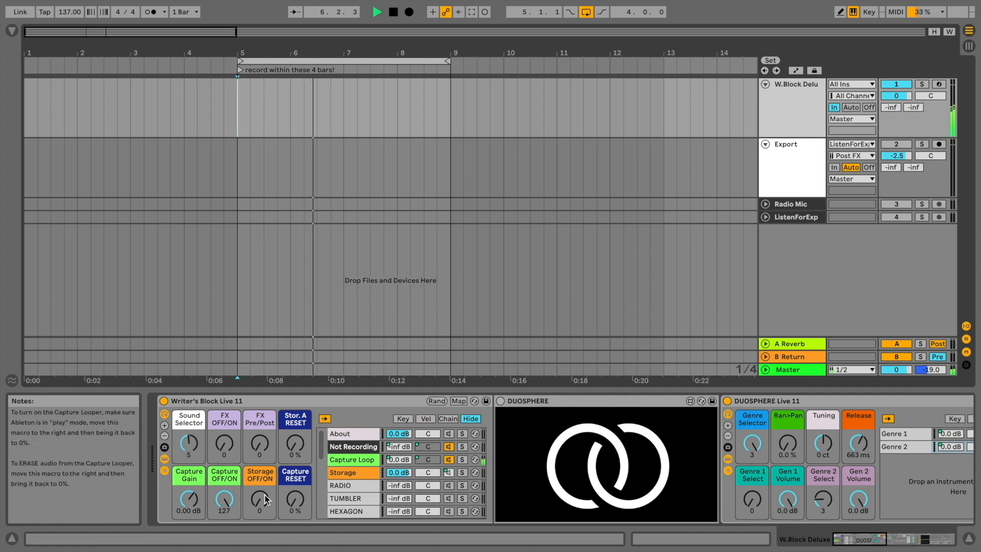
# Mark bars 5.1.1 to 9.1.1 on the W.Block track as the four-bar print range and enable the metronome.
pyautogui.moveTo(258, 130); pyautogui.dragTo(452, 125)
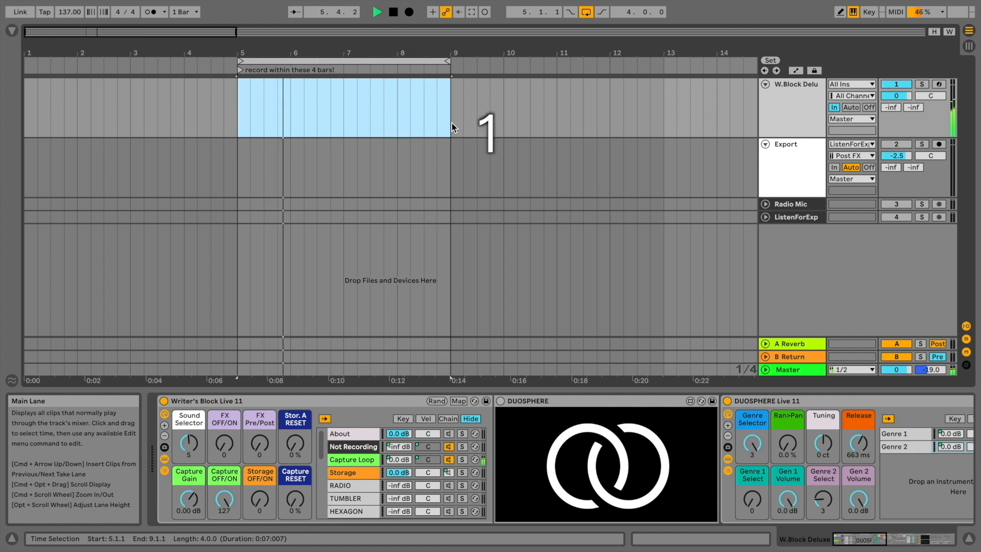
pyautogui.click(451, 127)
pyautogui.click(151, 14)
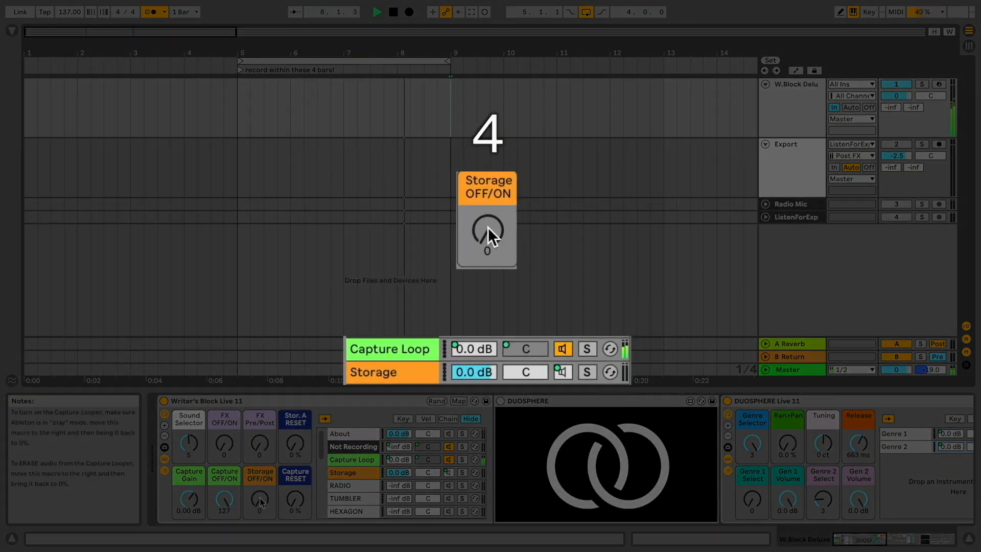
# Print the captured loop to storage by raising Storage OFF/ON to 127 and returning it to 0 after four bars.
pyautogui.moveTo(260, 502); pyautogui.dragTo(260, 485)
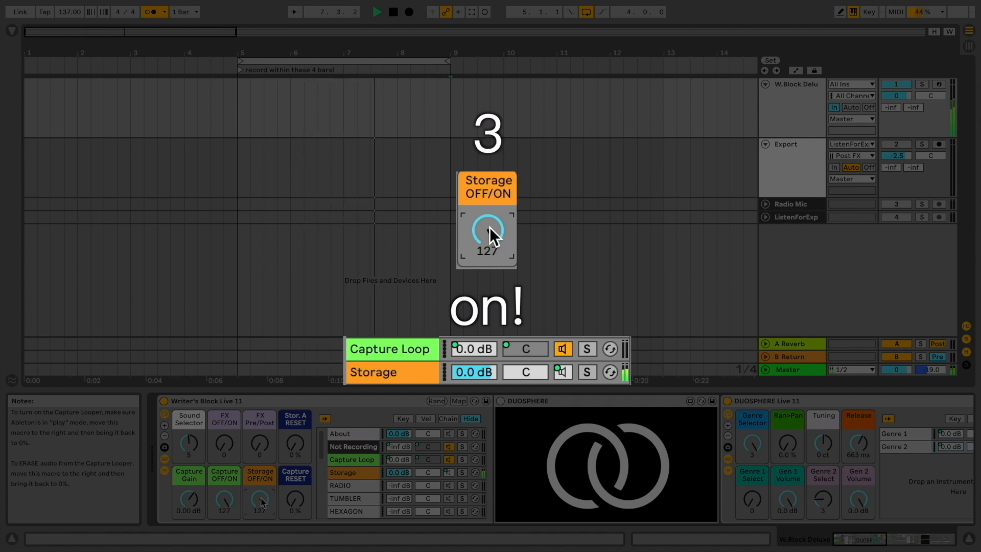
pyautogui.moveTo(261, 501); pyautogui.dragTo(262, 521)
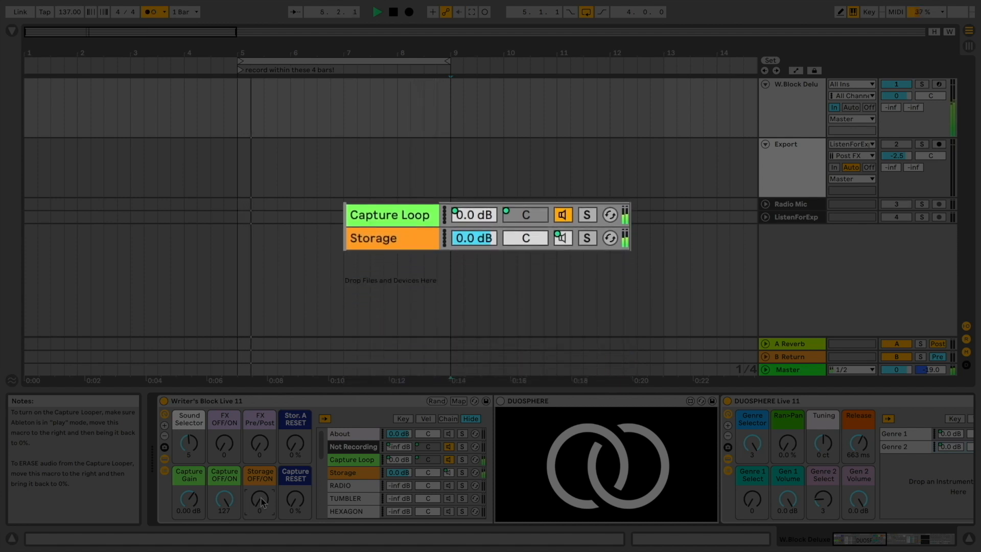
# Solo the Capture Loop chain and the Storage chain in turn to compare them, and clear the solo.
pyautogui.click(462, 460)
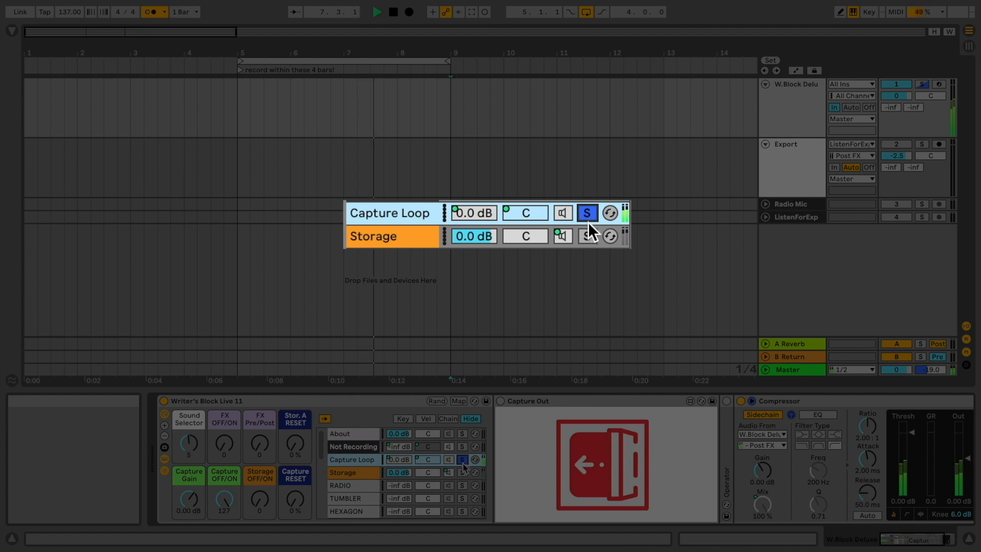
pyautogui.click(463, 472)
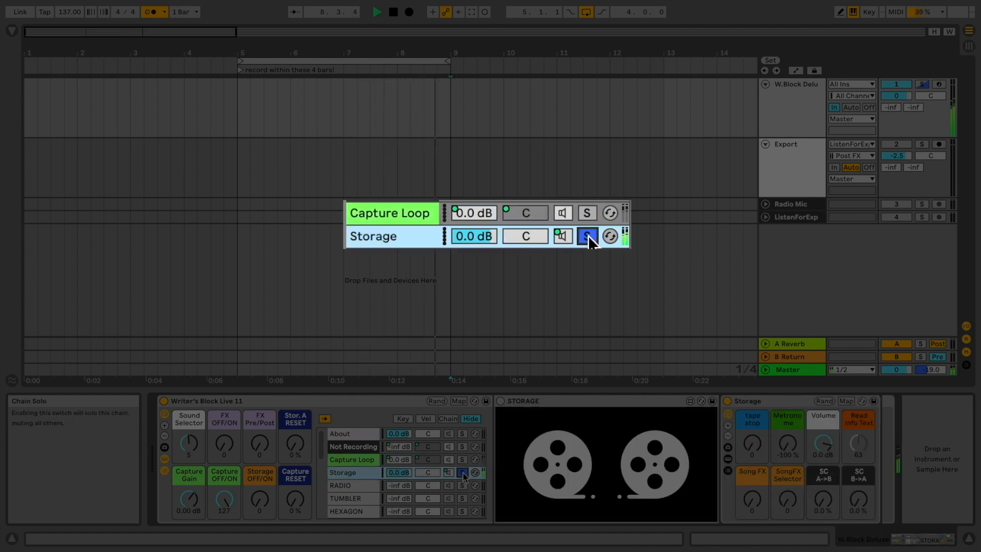
pyautogui.click(463, 472)
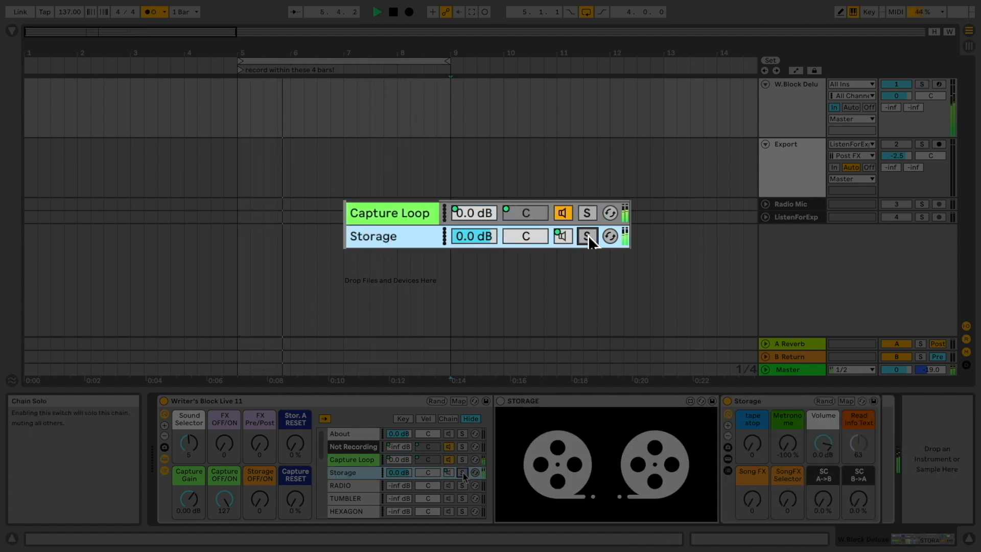
# Erase the captured loop with the Capture RESET macro, returning it to 0 %, and select the Storage chain.
pyautogui.click(424, 215)
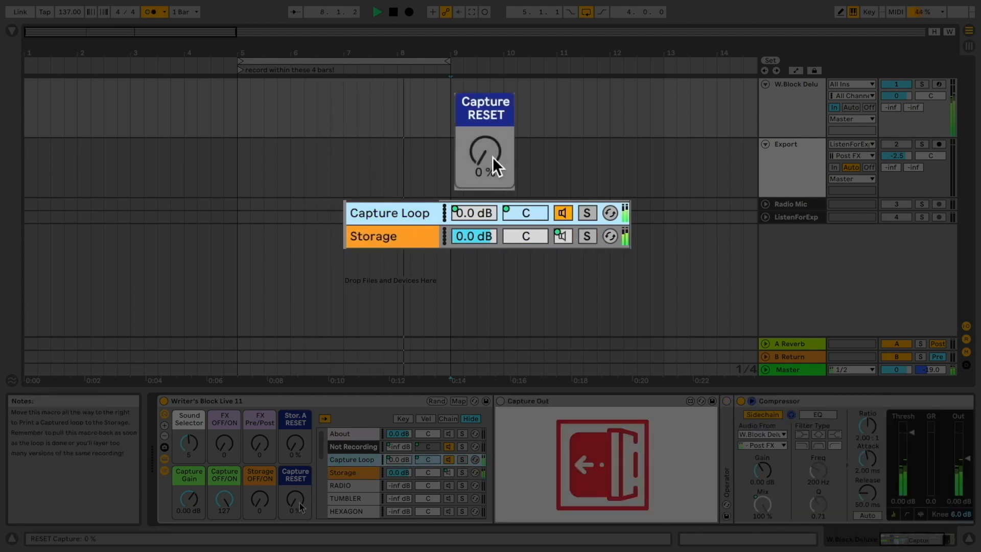
pyautogui.moveTo(300, 505); pyautogui.dragTo(300, 506)
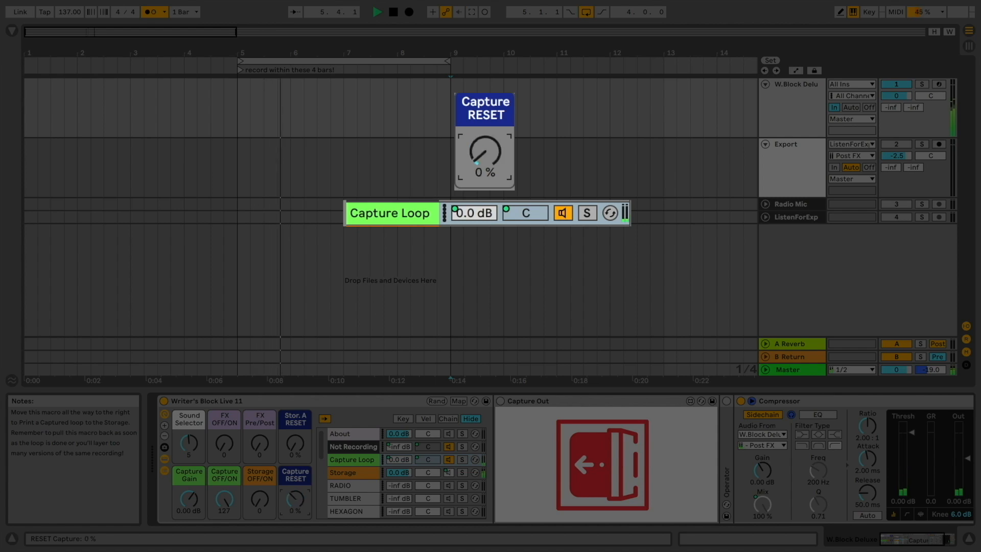
pyautogui.click(351, 473)
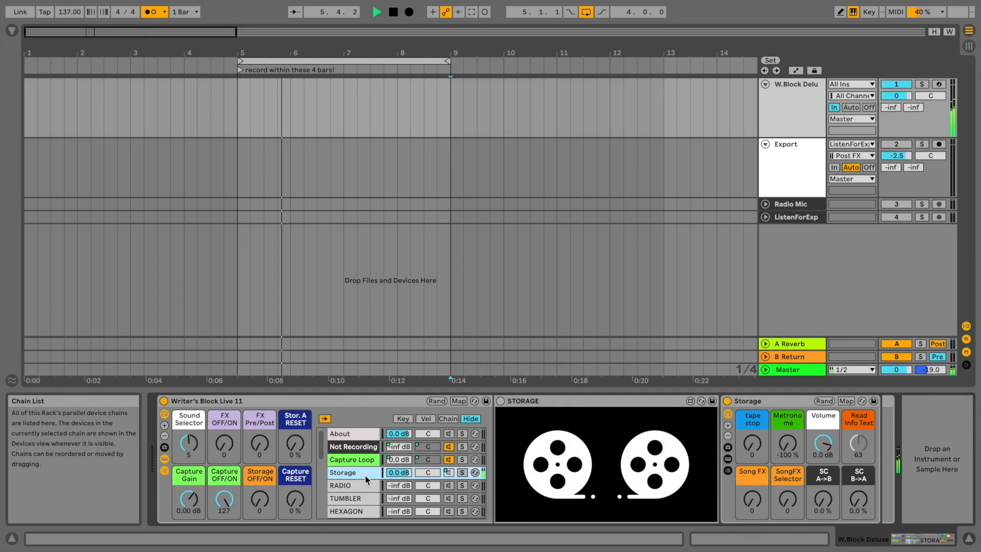
# Hide the Info View and return the Capture OFF/ON macro to 0 with DUOSPHERE as the chosen sound.
pyautogui.click(192, 445)
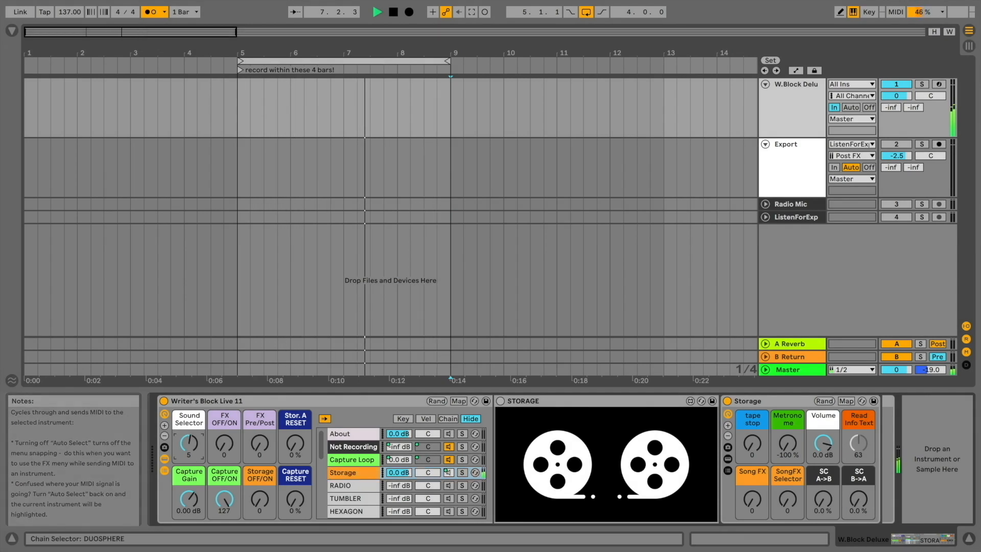
pyautogui.hotkey('shift', '?')
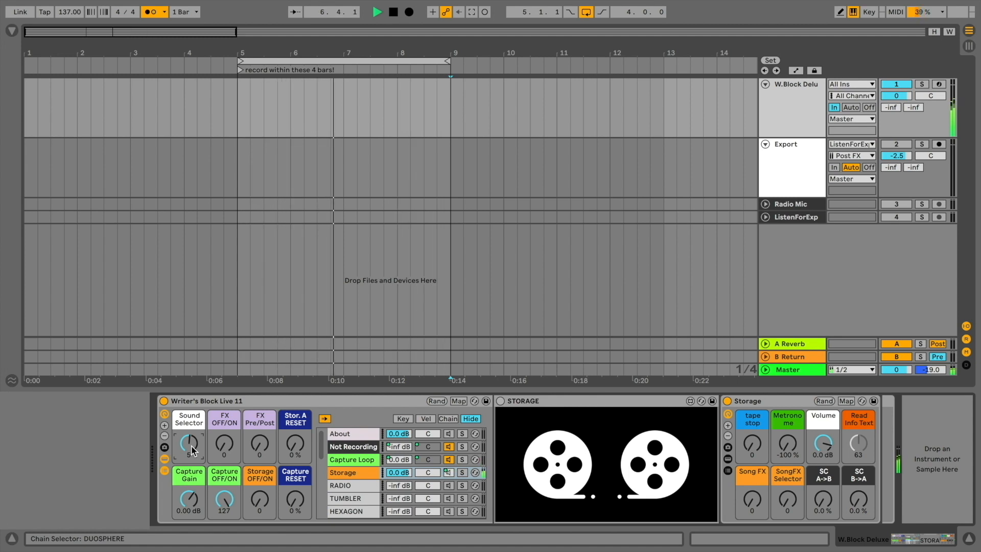
pyautogui.moveTo(192, 445); pyautogui.dragTo(191, 449)
pyautogui.moveTo(223, 501); pyautogui.dragTo(223, 544)
pyautogui.scroll(4, 355, 468)
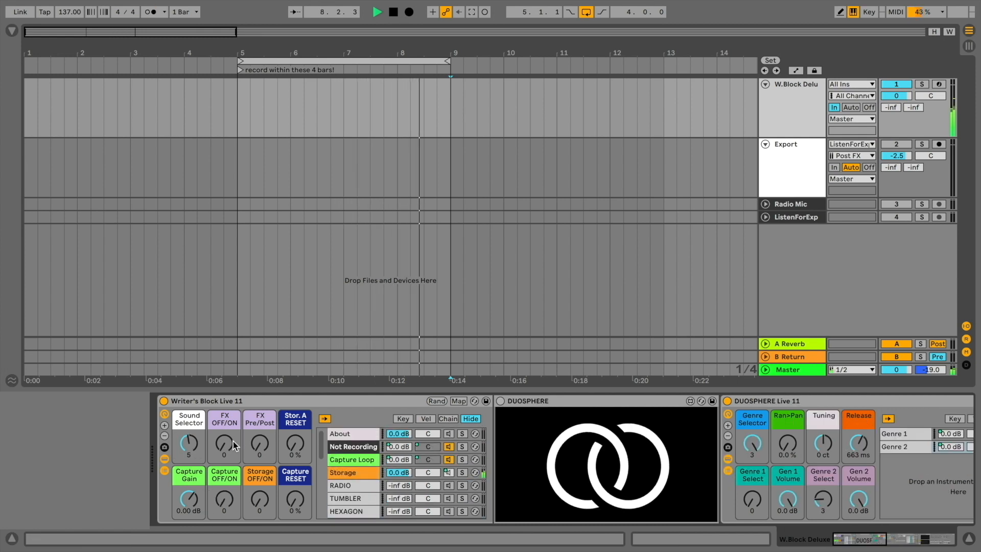
# Choose D.SAMPLER with Sound Selector 6 and Drum Selector 1, and record a loop by raising Capture OFF/ON to 127 and returning it to 0.
pyautogui.moveTo(187, 442); pyautogui.dragTo(189, 446)
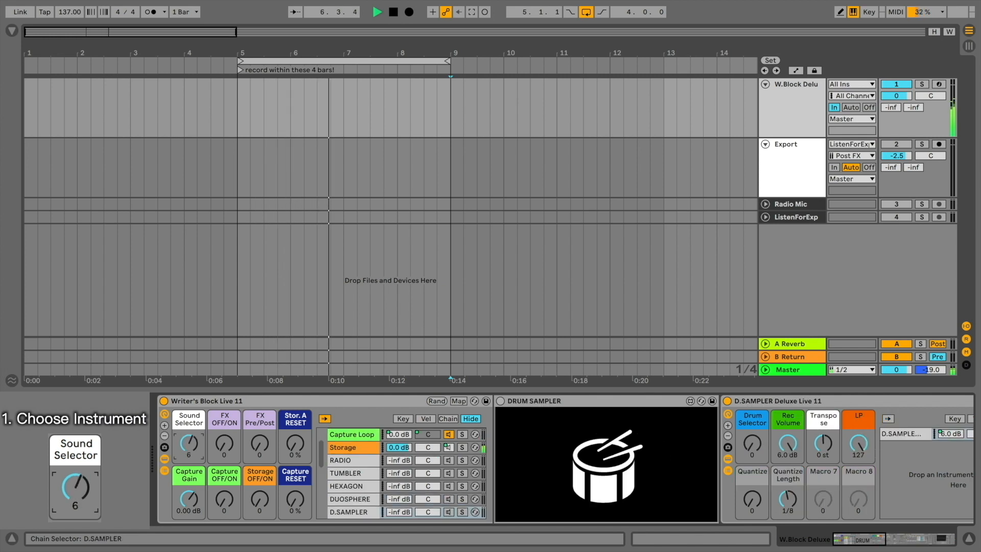
pyautogui.moveTo(758, 458); pyautogui.dragTo(759, 455)
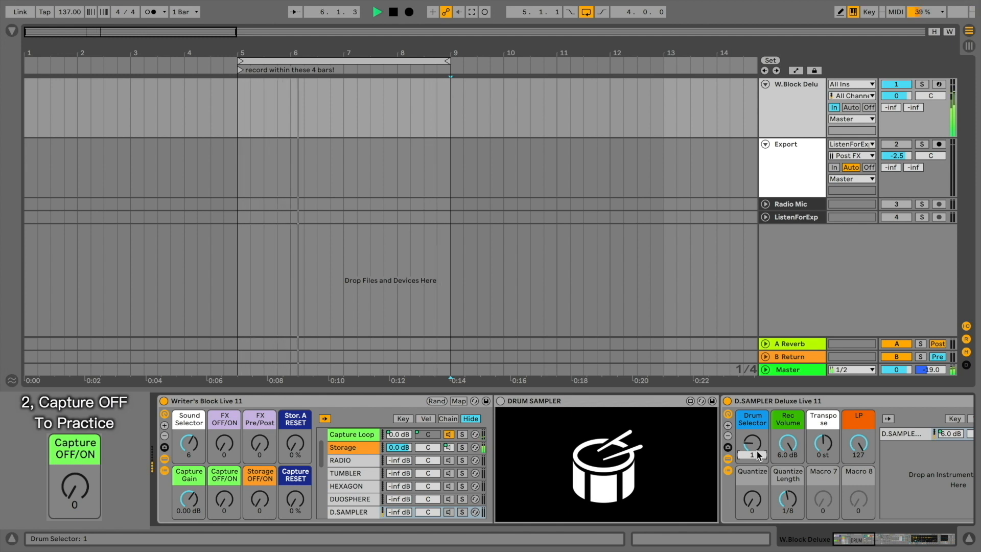
pyautogui.moveTo(226, 509); pyautogui.dragTo(227, 506)
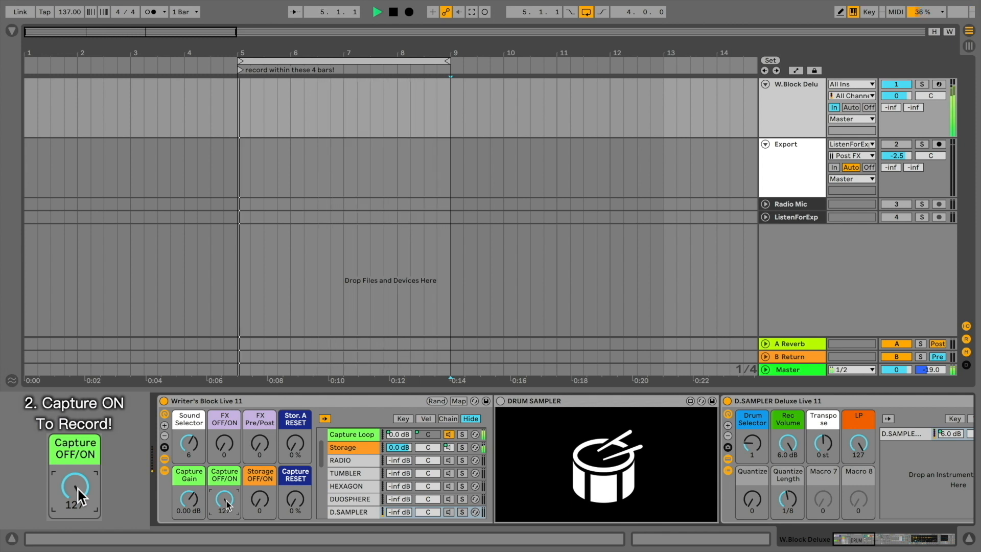
pyautogui.moveTo(226, 500); pyautogui.dragTo(226, 550)
pyautogui.scroll(2, 347, 474)
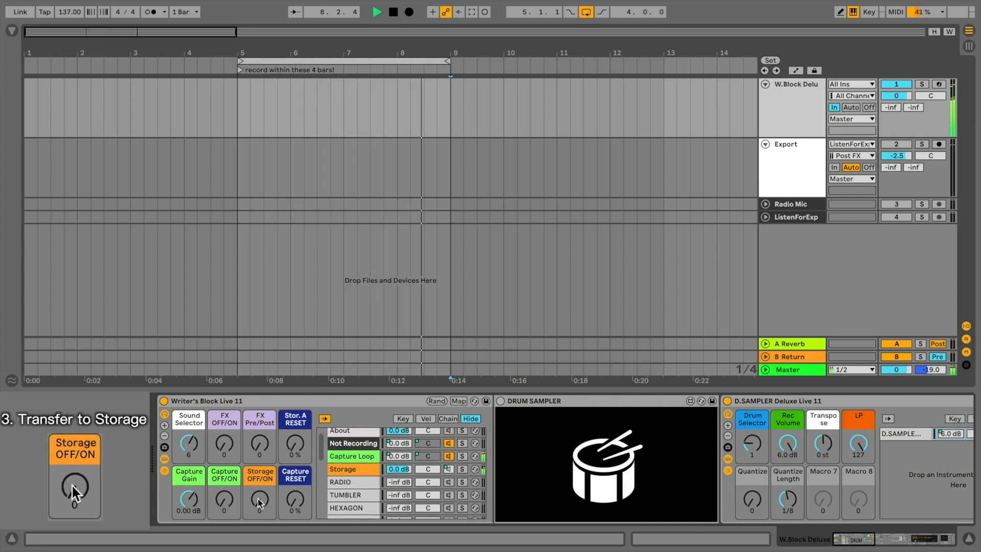
# Print the drum loop by raising Storage OFF/ON to 127 and returning it to 0, and erase the captured loop with Capture RESET.
pyautogui.moveTo(259, 500); pyautogui.dragTo(259, 504)
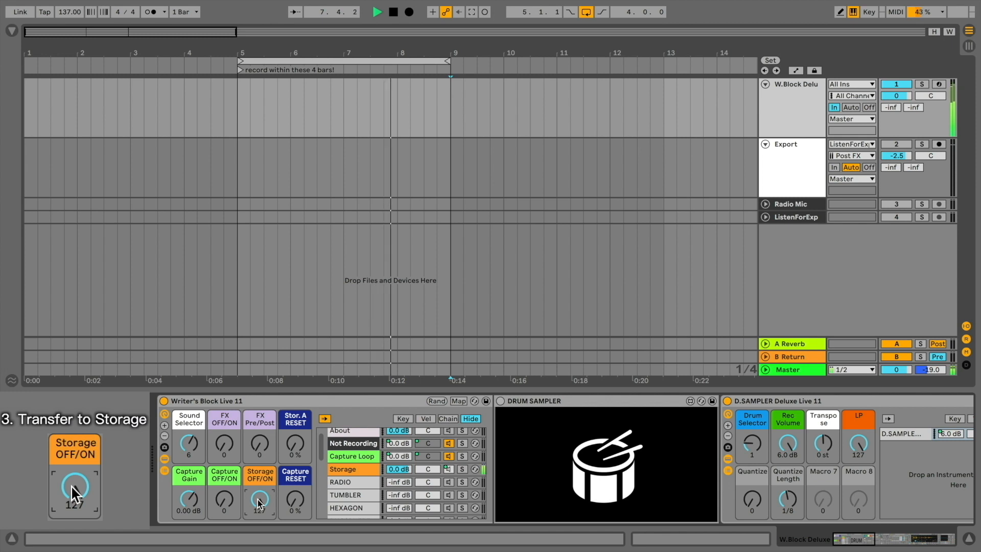
pyautogui.moveTo(257, 498); pyautogui.dragTo(257, 541)
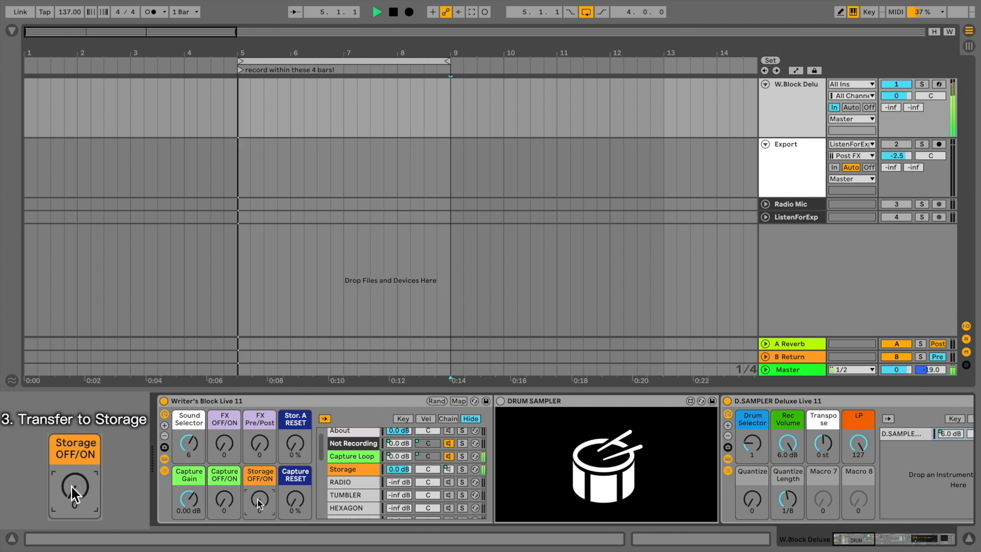
pyautogui.moveTo(292, 504)
pyautogui.mouseDown()
pyautogui.moveTo(292, 459)
pyautogui.moveTo(292, 505)
pyautogui.mouseUp()
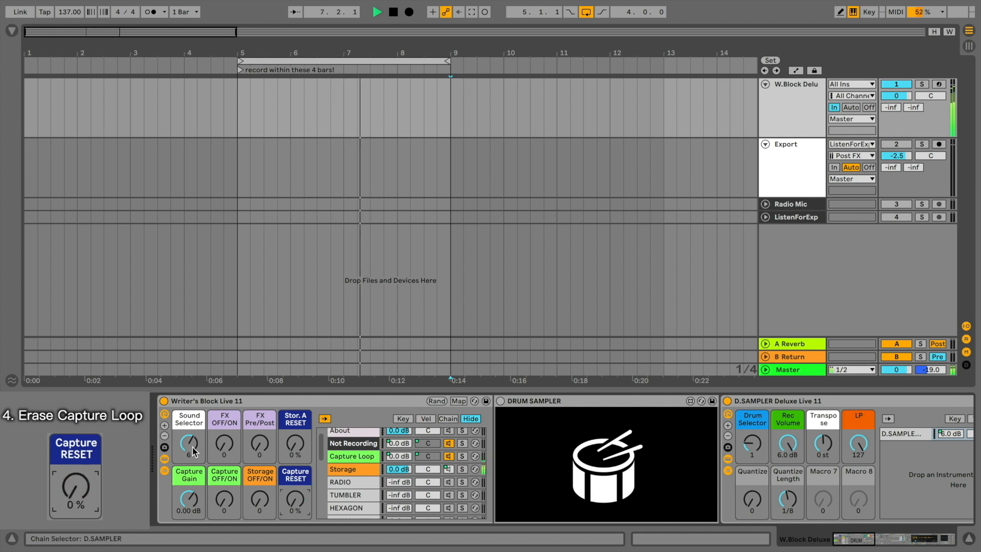
# Choose 808SAMPLER with Sound Selector 7 and record a bass loop by raising Capture OFF/ON to 127 and returning it to 0.
pyautogui.moveTo(188, 444); pyautogui.dragTo(188, 434)
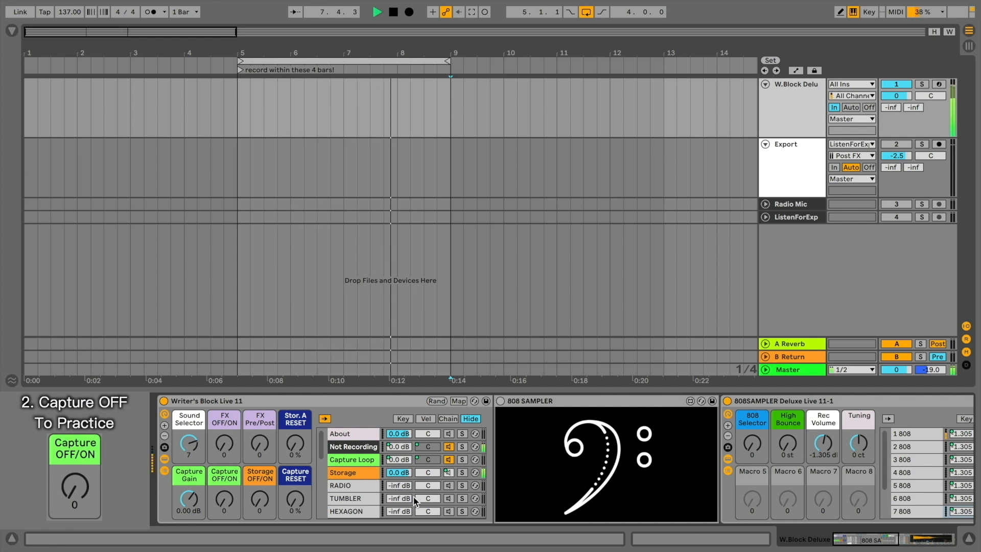
pyautogui.moveTo(225, 508); pyautogui.dragTo(226, 506)
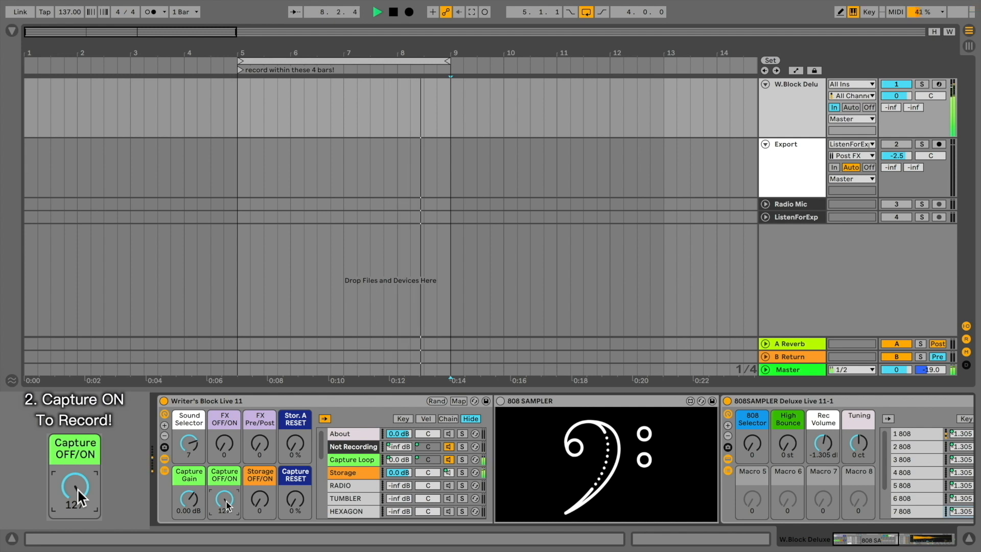
pyautogui.moveTo(226, 501); pyautogui.dragTo(230, 541)
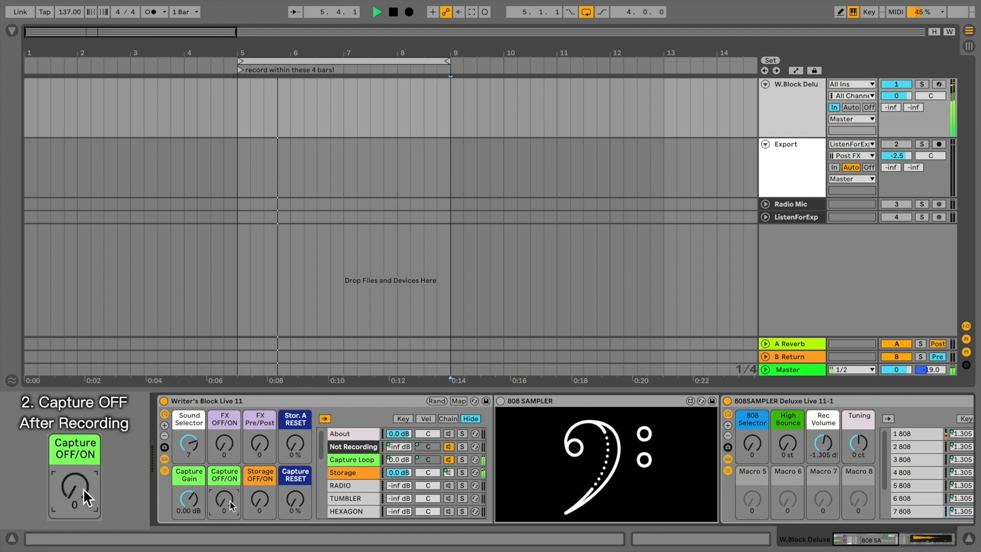
# Print the 808 loop to the Storage looper by raising Storage OFF/ON to 127 and returning it to 0.
pyautogui.click(260, 499)
pyautogui.moveTo(260, 500); pyautogui.dragTo(259, 459)
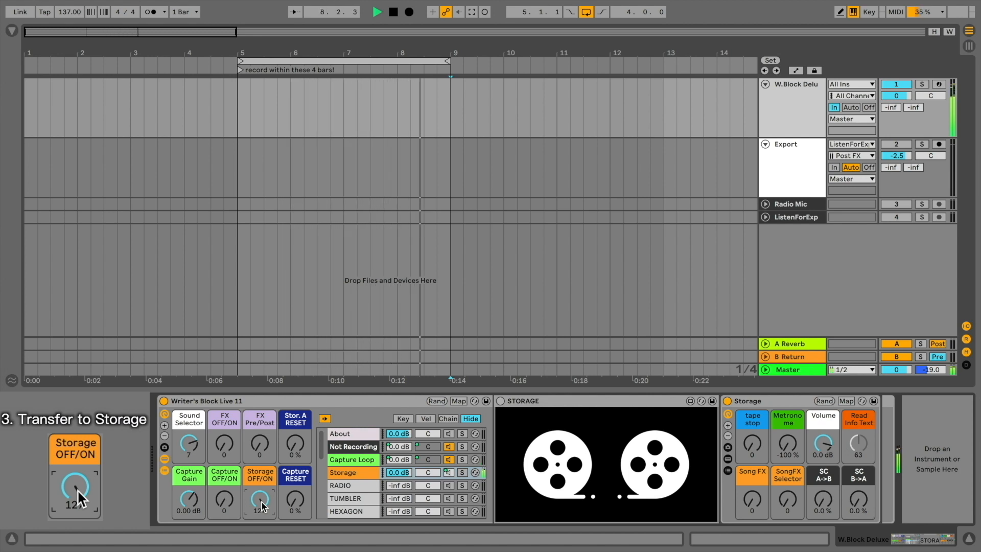
pyautogui.moveTo(261, 502); pyautogui.dragTo(261, 547)
# Solo-check the Capture Loop and Storage chains, and erase the captured 808 loop with the Capture RESET macro.
pyautogui.click(462, 461)
pyautogui.click(463, 472)
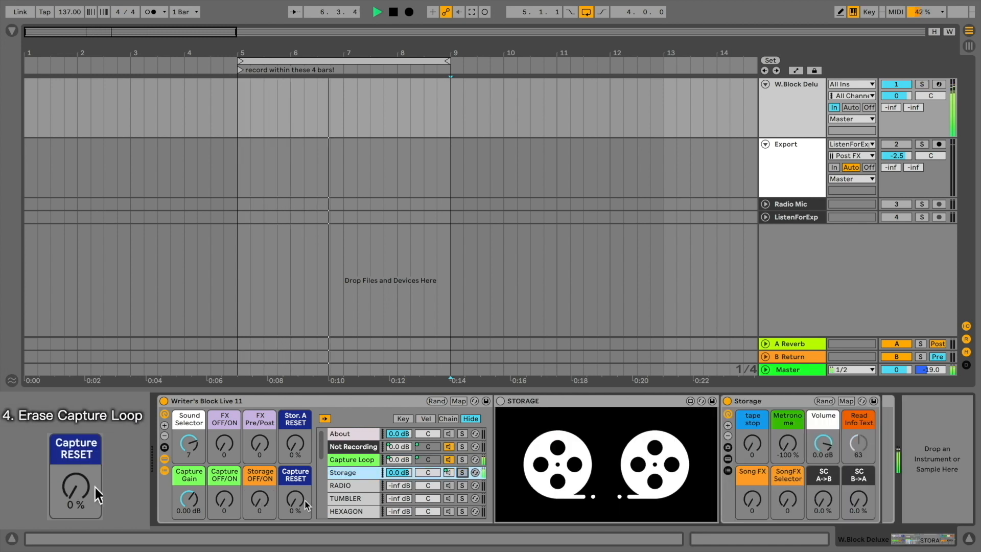
pyautogui.click(79, 492)
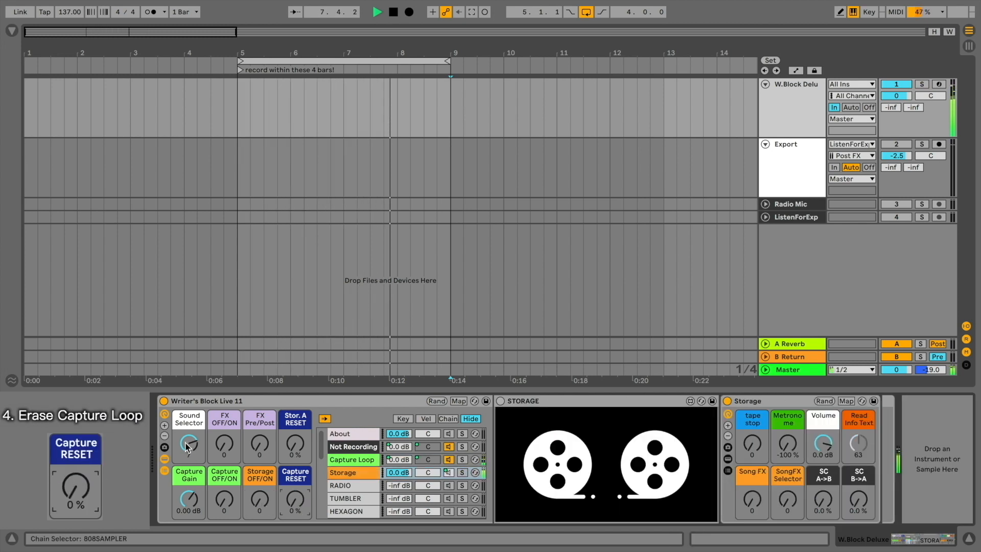
# Choose TUMBLER with Sound Selector 3 and set Key to G#, Major/Minor to 1, Gravity to 104 and Glide Time to 62.4 ms.
pyautogui.moveTo(189, 447); pyautogui.dragTo(189, 470)
pyautogui.moveTo(72, 481); pyautogui.dragTo(73, 486)
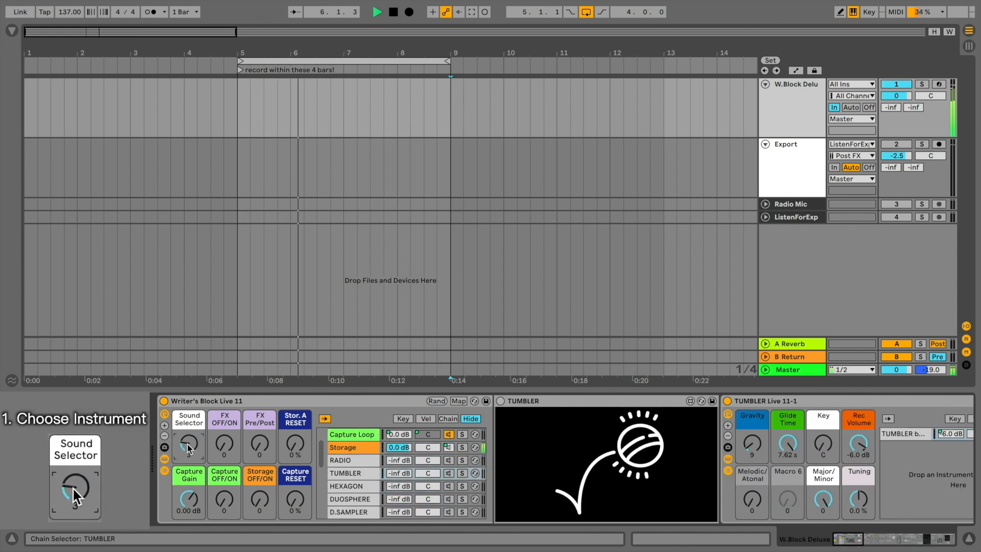
pyautogui.moveTo(822, 444); pyautogui.dragTo(823, 430)
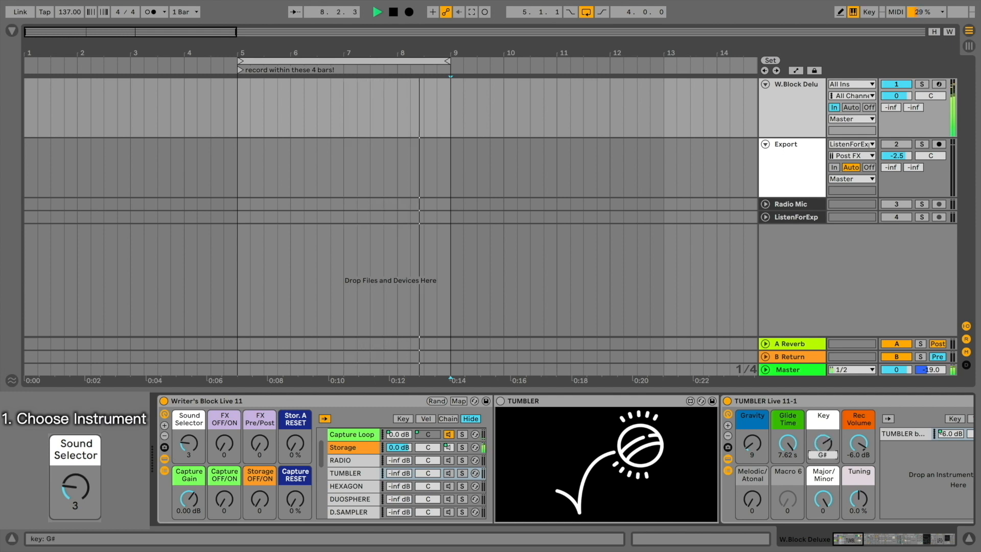
pyautogui.moveTo(826, 495); pyautogui.dragTo(826, 491)
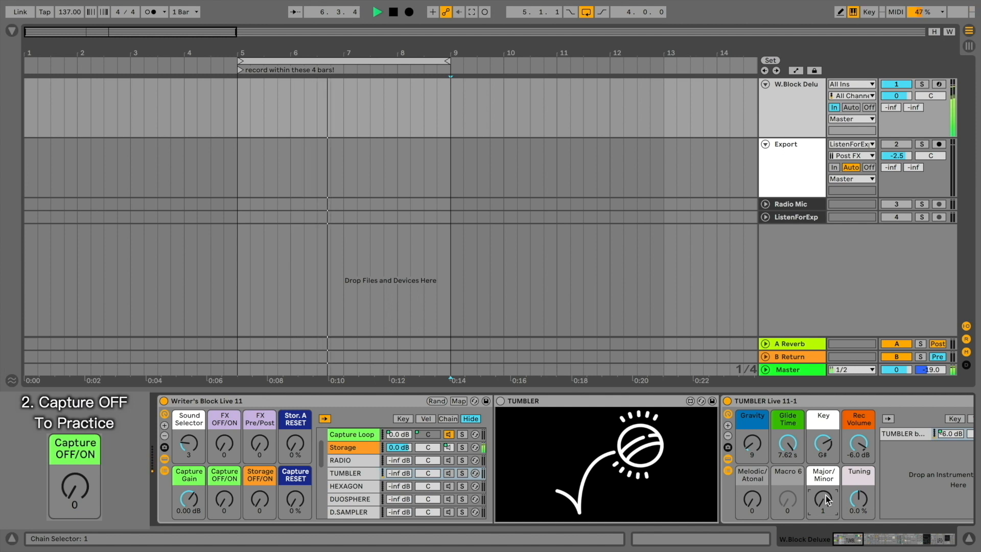
pyautogui.moveTo(754, 449); pyautogui.dragTo(755, 452)
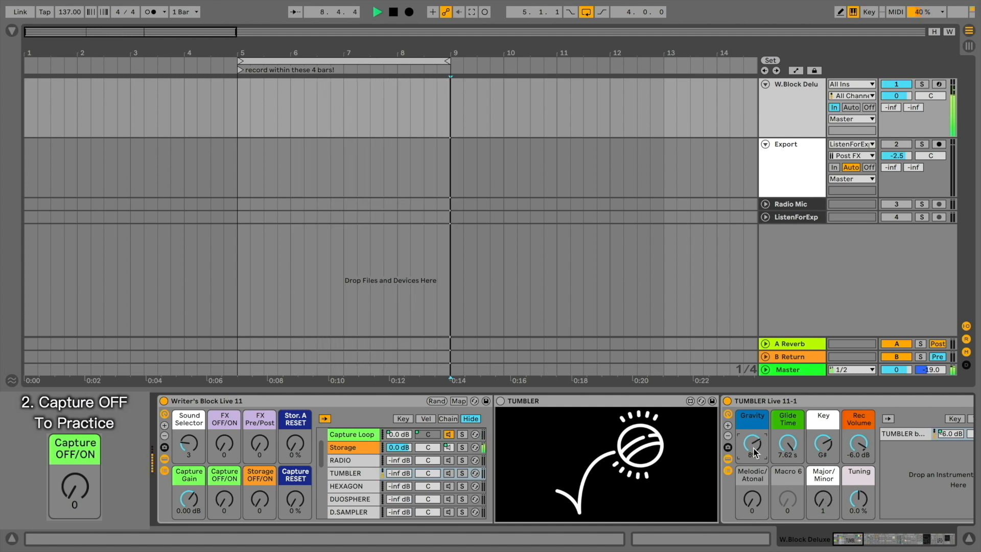
pyautogui.moveTo(755, 444); pyautogui.dragTo(788, 475)
pyautogui.click(788, 443)
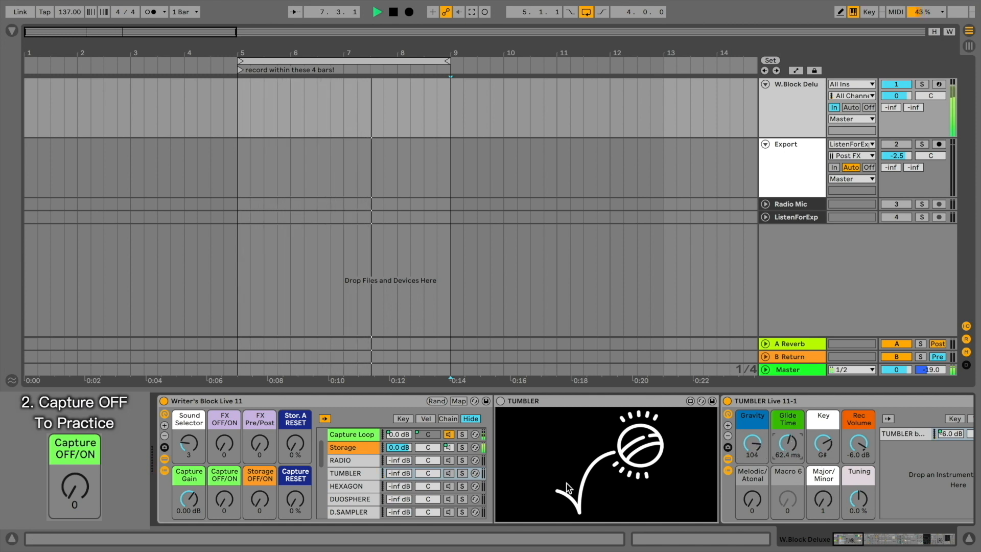
# Record a TUMBLER loop by turning Capture OFF/ON up and returning it to 0 after four bars.
pyautogui.click(75, 487)
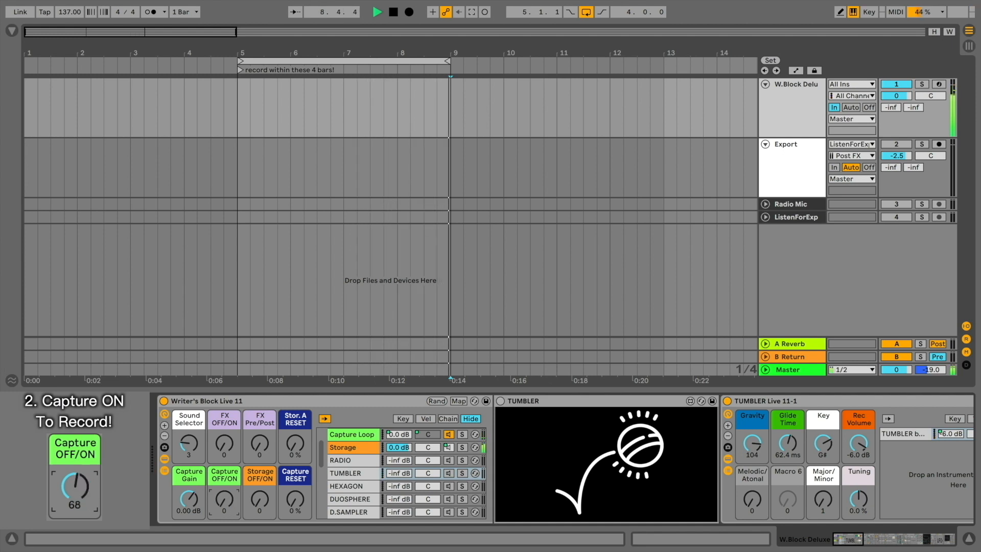
pyautogui.click(75, 486)
# Solo-check the Capture Loop and Storage chains, and print the TUMBLER loop with the Storage OFF/ON macro.
pyautogui.click(461, 453)
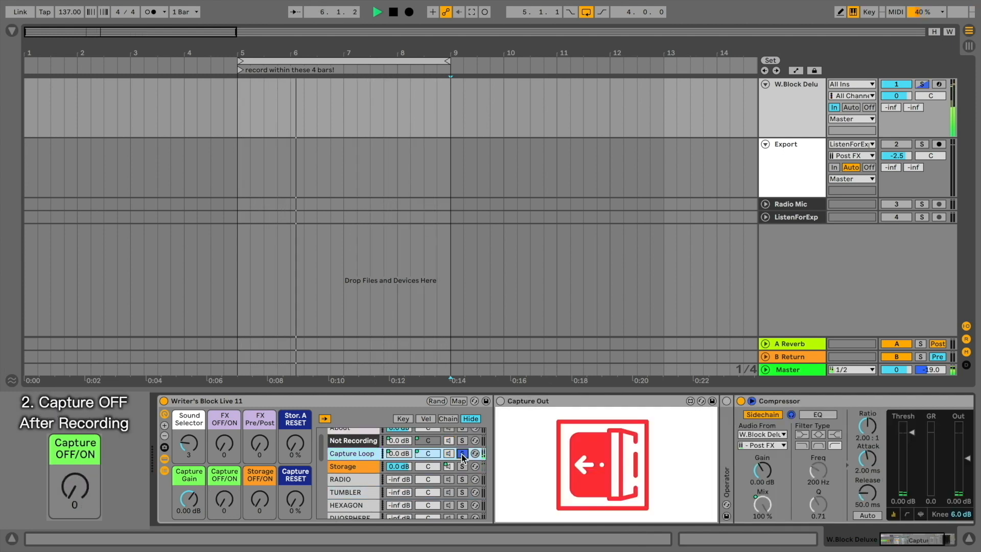
pyautogui.click(462, 466)
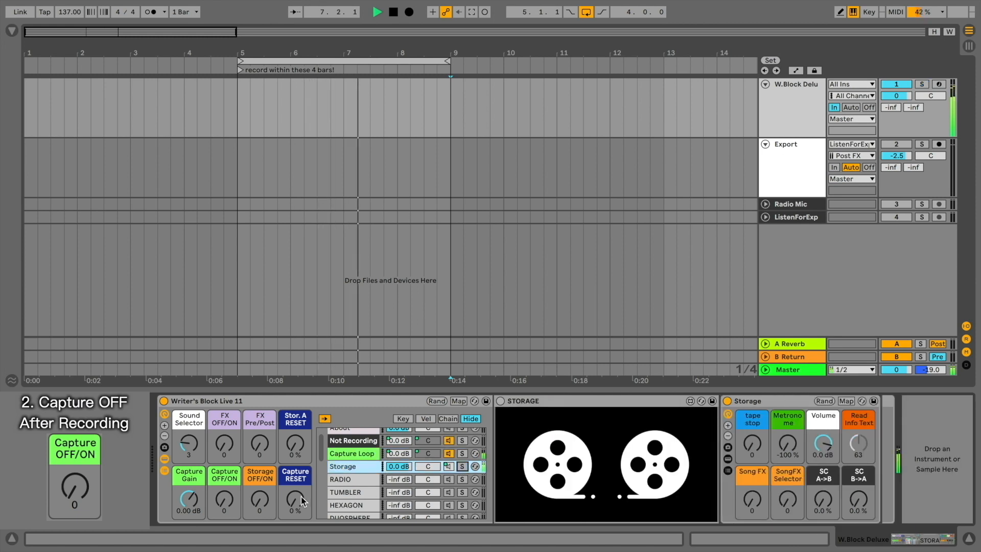
pyautogui.moveTo(260, 501); pyautogui.dragTo(260, 503)
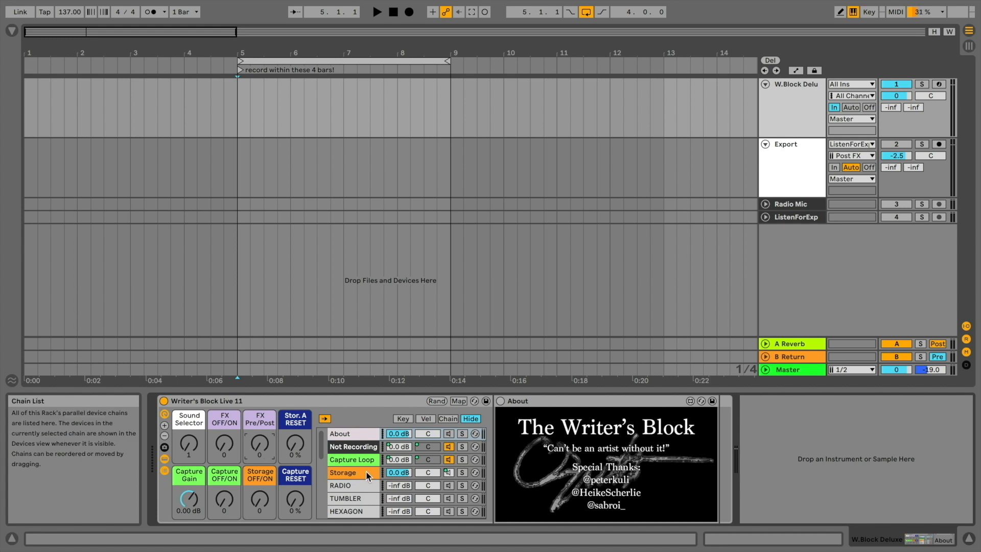
# Open the rack's FX chain and set the Sound Selector macro to 9 (FX).
pyautogui.scroll(-4, 365, 471)
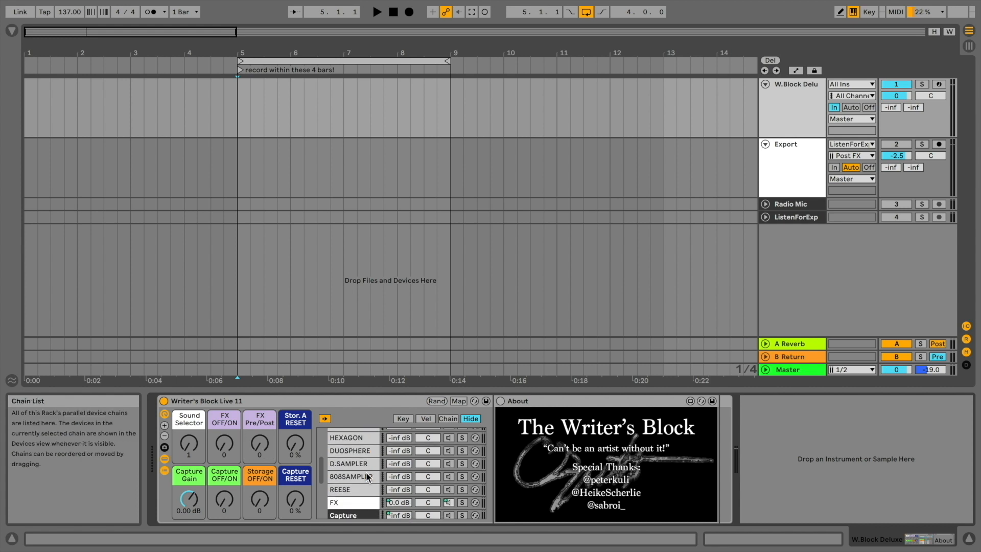
pyautogui.click(364, 478)
pyautogui.scroll(5, 357, 470)
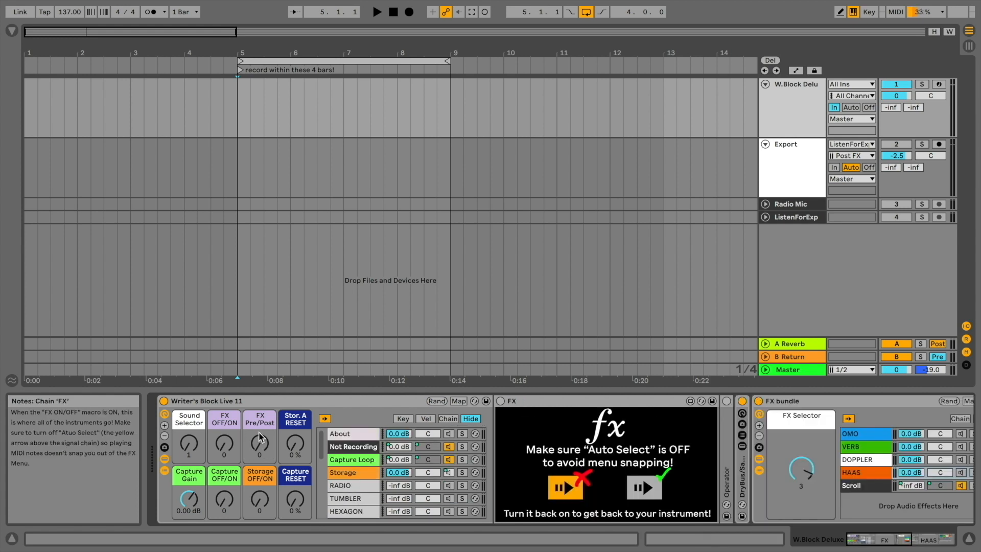
pyautogui.moveTo(192, 440); pyautogui.dragTo(192, 414)
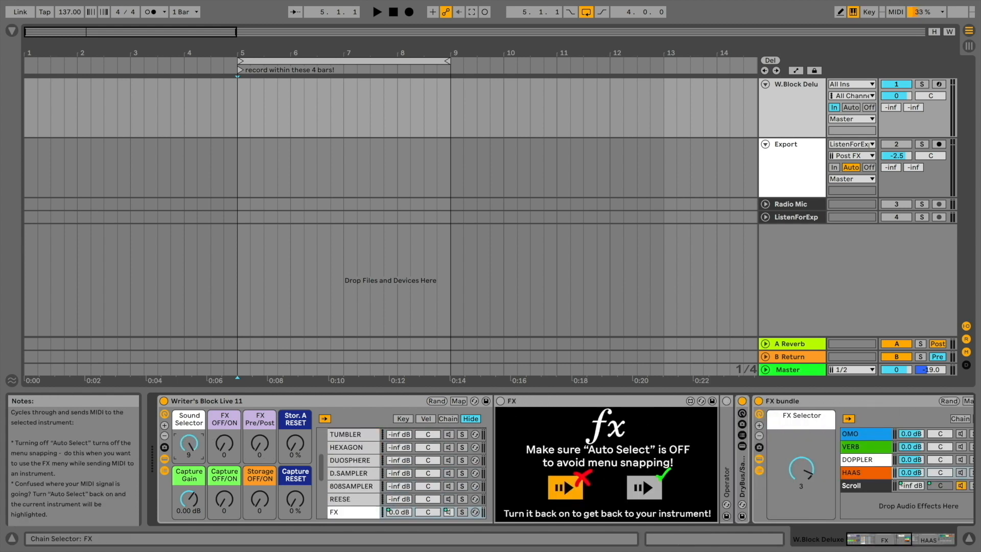
# Choose D.SAMPLER with Sound Selector 6 and test how Auto Select responds when opening the TUMBLER and FX chains while playing notes.
pyautogui.click(329, 421)
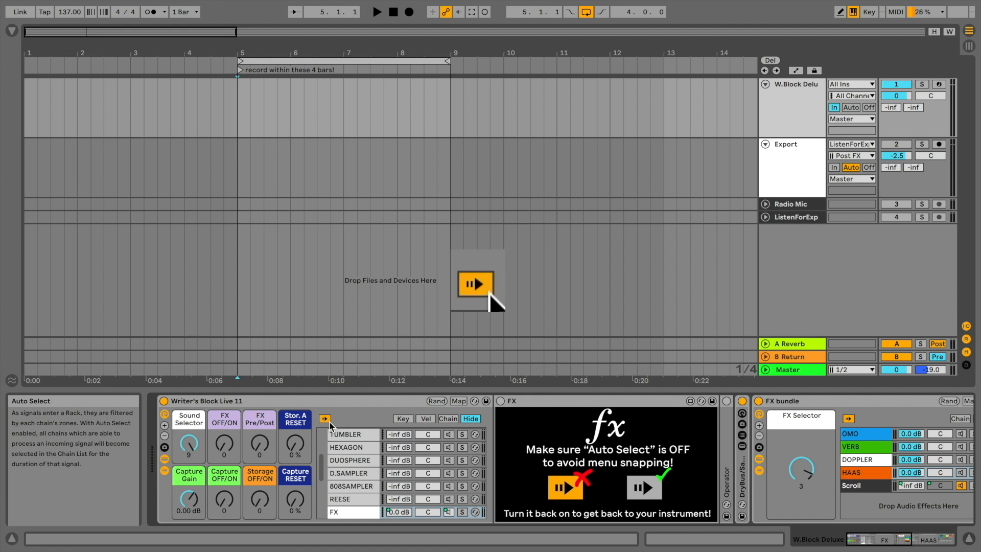
pyautogui.click(329, 421)
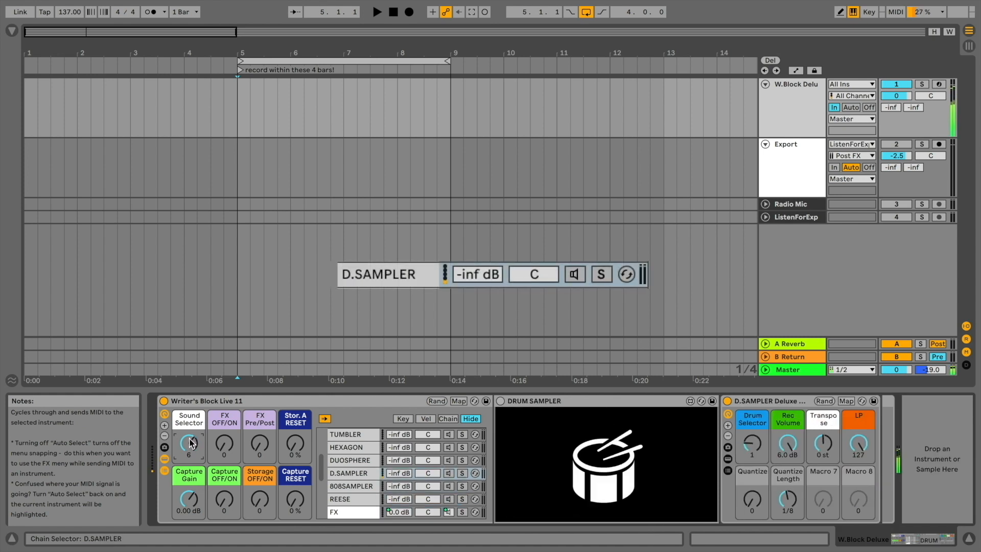
pyautogui.click(350, 446)
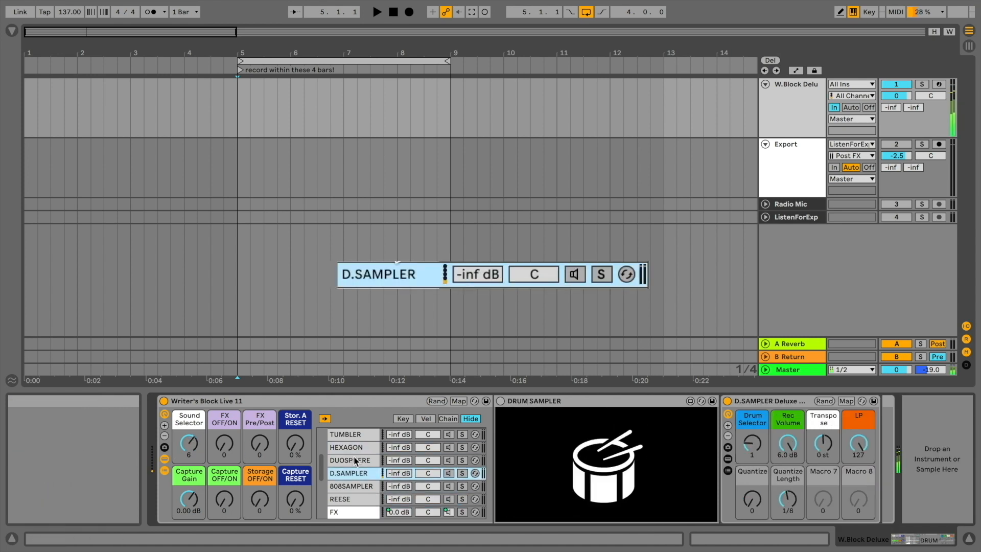
pyautogui.click(355, 459)
pyautogui.click(365, 433)
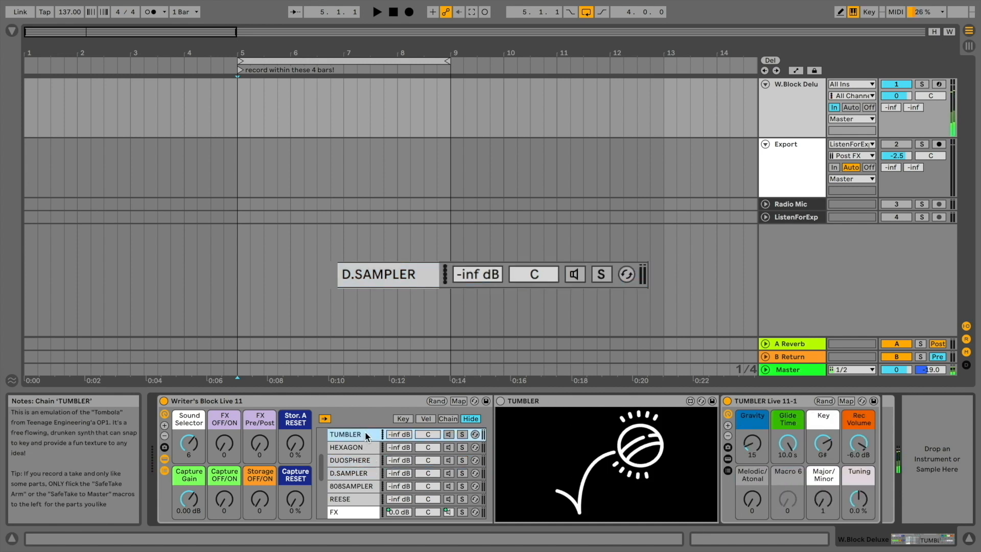
pyautogui.click(360, 506)
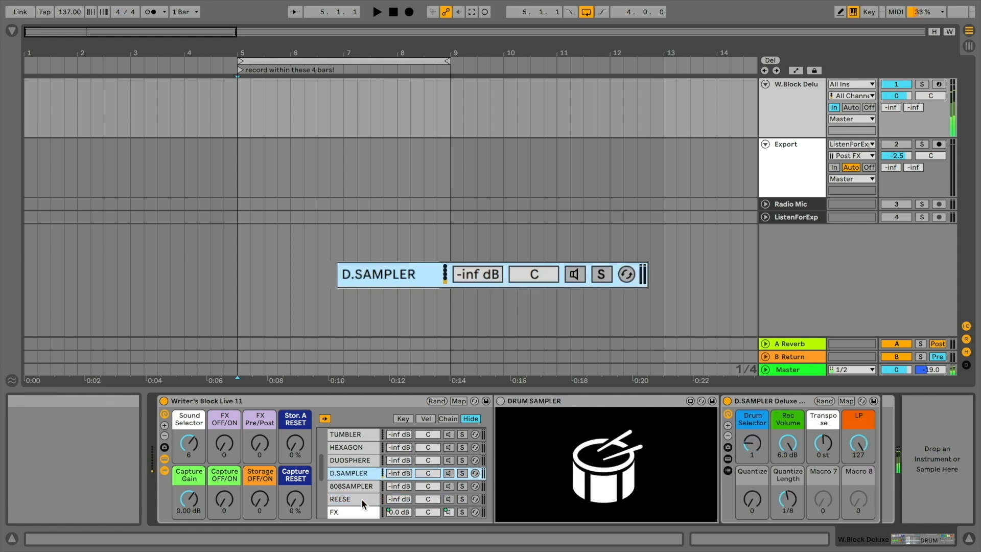
pyautogui.click(361, 507)
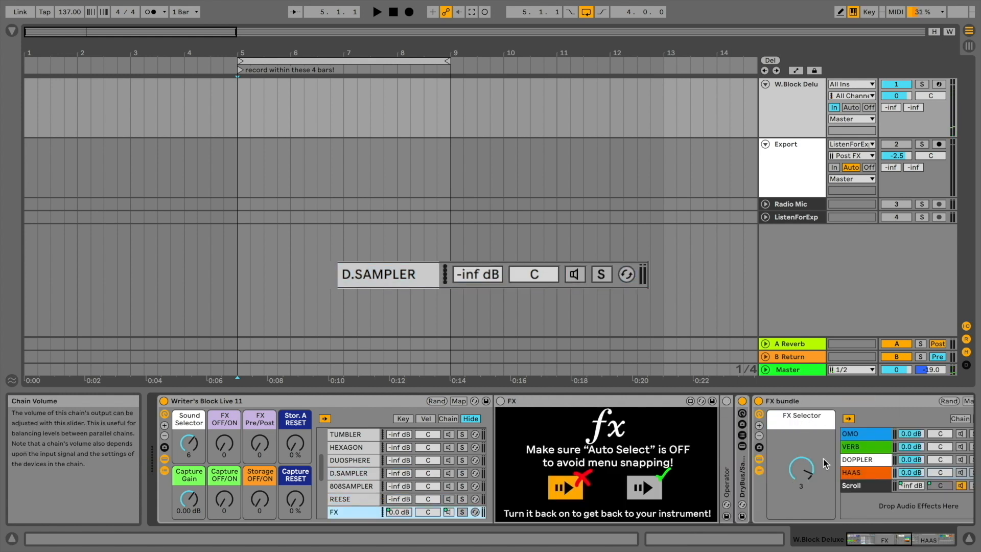
# Choose VERB in the FX bundle with FX Selector 1 and select its Room macro.
pyautogui.moveTo(801, 468); pyautogui.dragTo(801, 478)
pyautogui.hscroll(10, 801, 469)
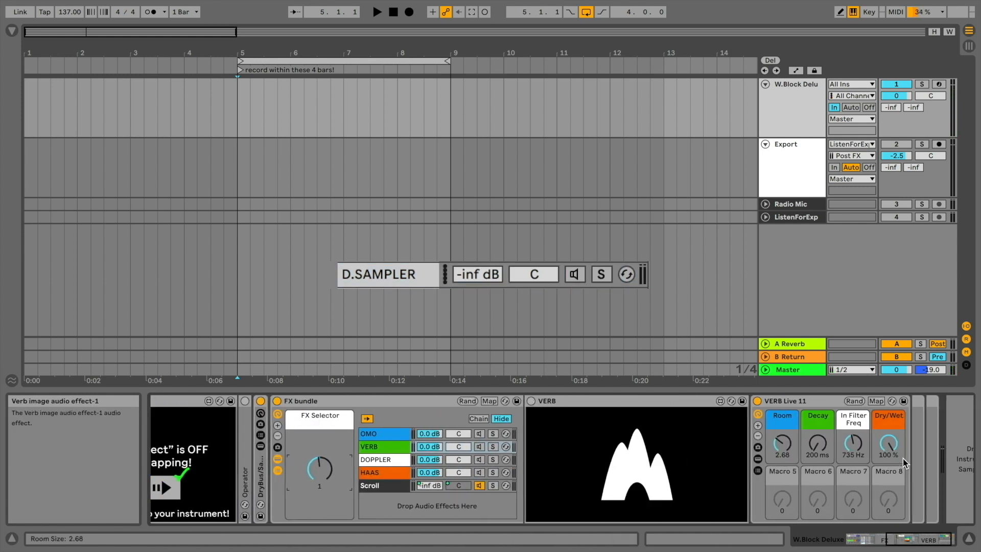
pyautogui.click(784, 444)
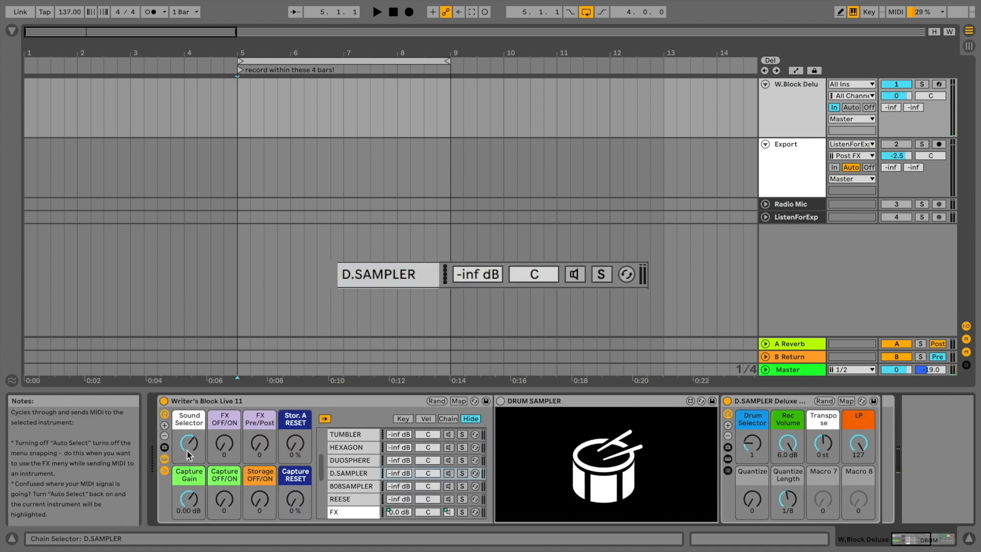
# Turn FX OFF/ON up to 127 and, with the rack's Auto Select off, raise VERB's Decay to 1.21 s in the FX chain.
pyautogui.moveTo(228, 446); pyautogui.dragTo(229, 409)
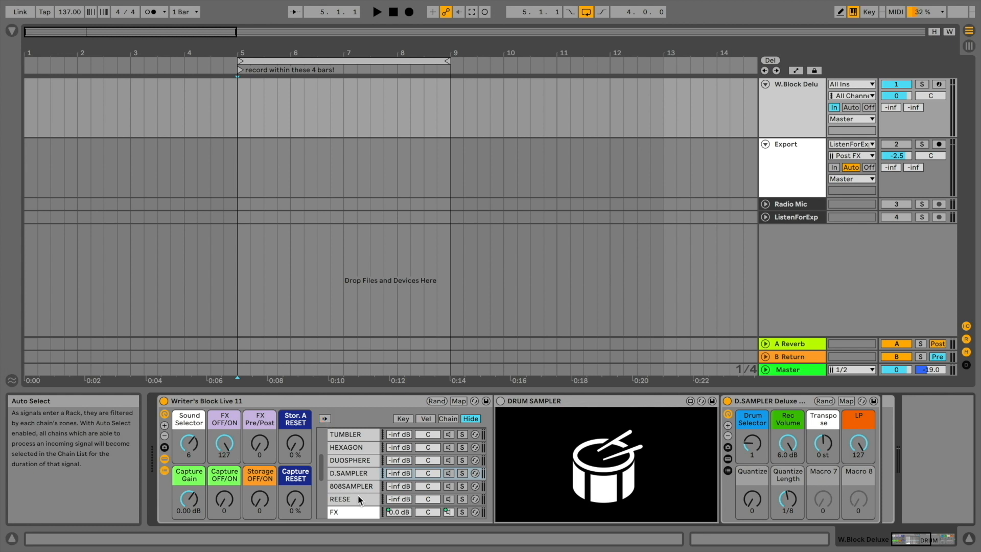
pyautogui.click(360, 509)
pyautogui.hscroll(10, 846, 457)
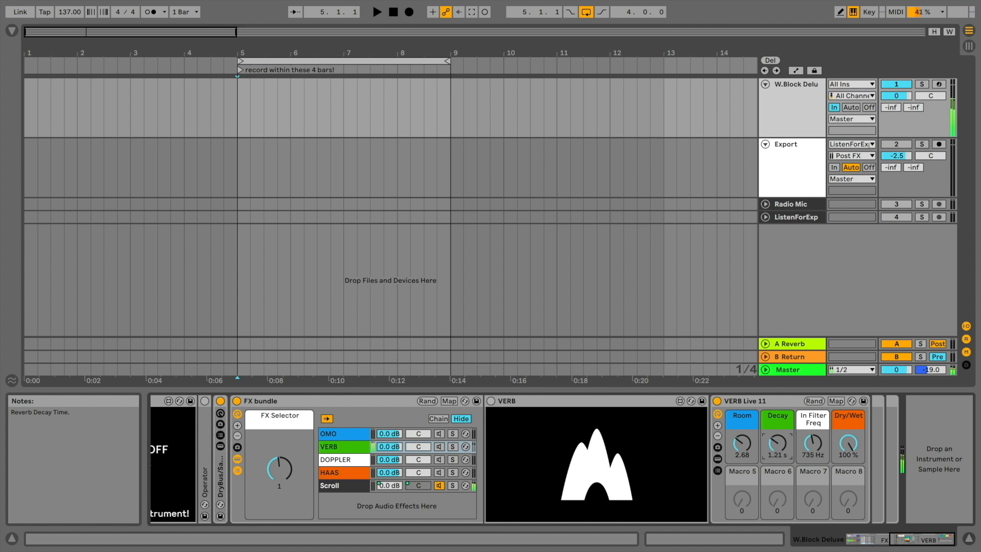
# Compare the rack with Auto Select on and off, and set VERB's Decay to 514 ms.
pyautogui.hscroll(-10, 779, 449)
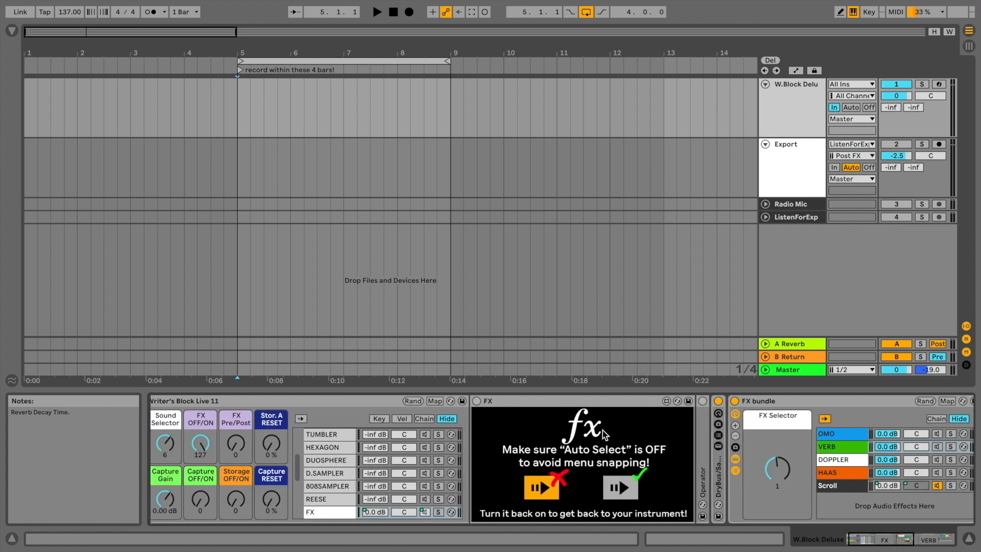
pyautogui.hscroll(-1, 531, 498)
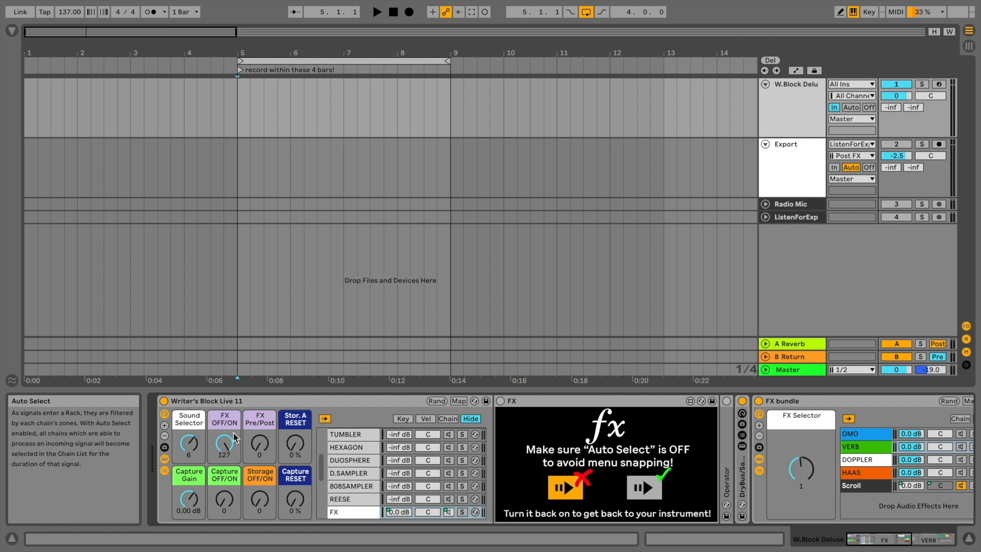
pyautogui.moveTo(189, 444); pyautogui.dragTo(189, 428)
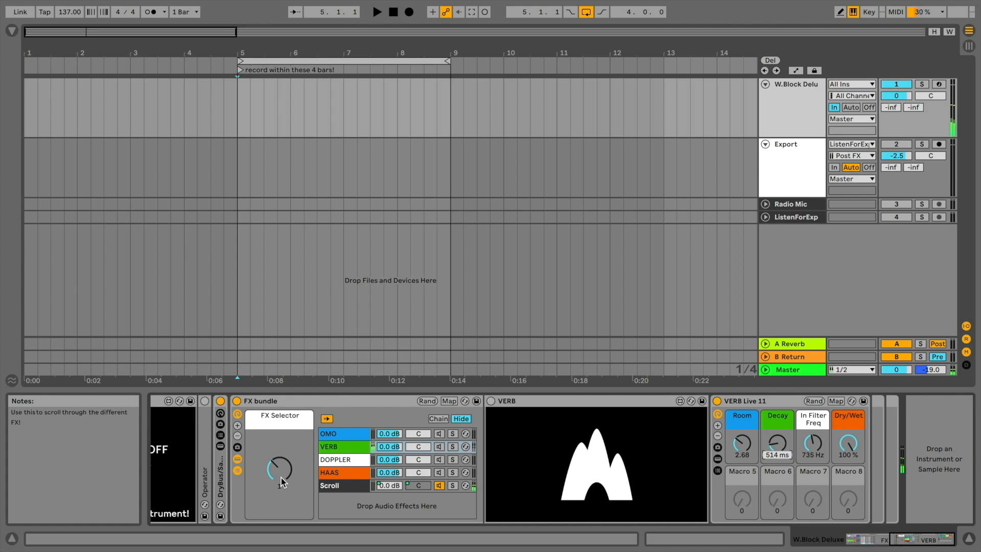
# Audition OMO, DOPPLER and HAAS on the drum sampler by stepping FX Selector through 0, 2 and 3.
pyautogui.scroll(-1, 280, 477)
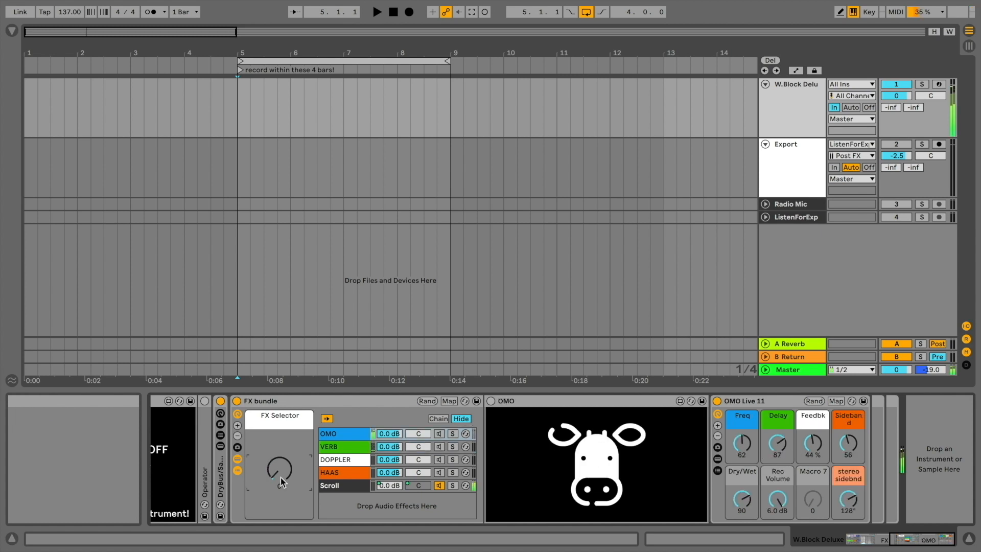
pyautogui.scroll(2, 281, 477)
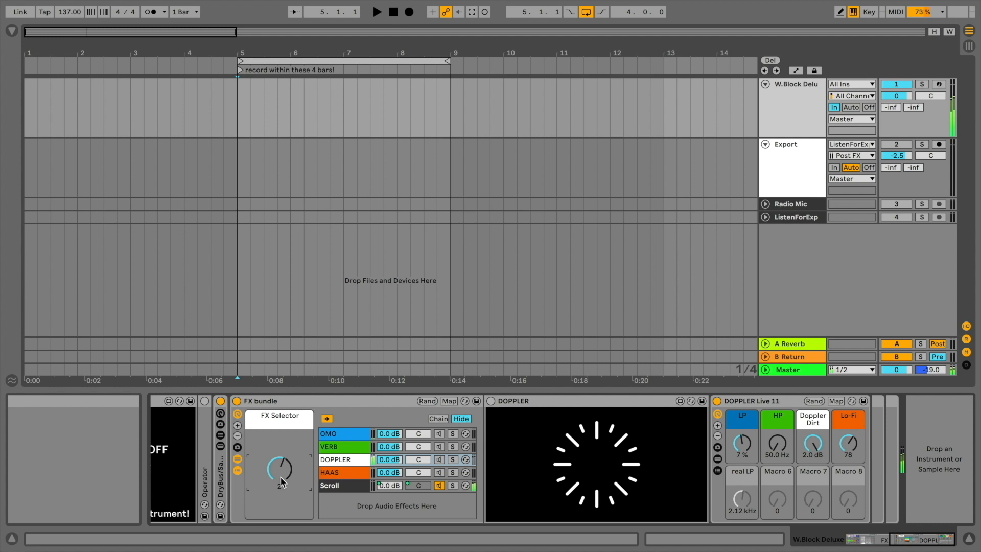
pyautogui.scroll(1, 279, 469)
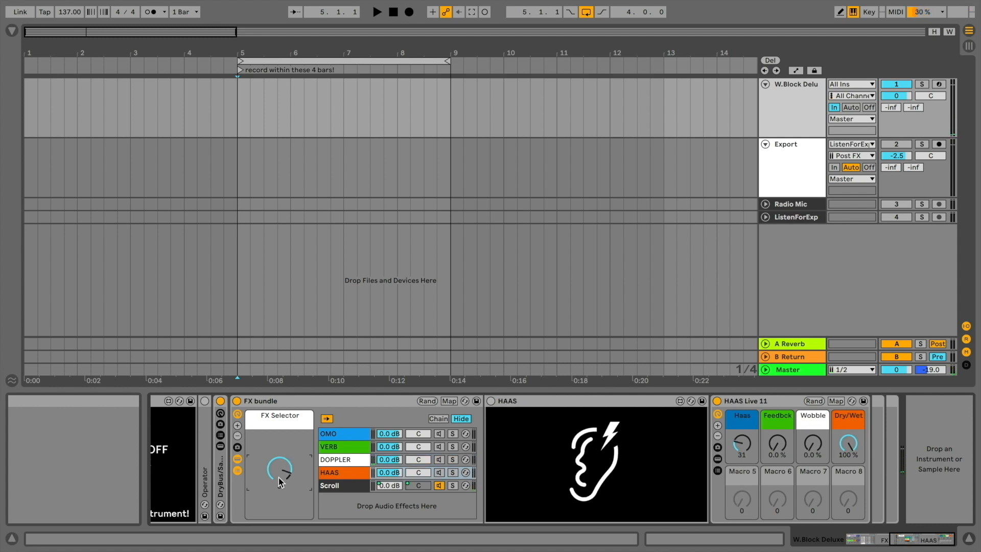
# Check the signal path through the rack's chain list, and turn FX Pre/Post up to 127 for Post.
pyautogui.hscroll(-10, 278, 477)
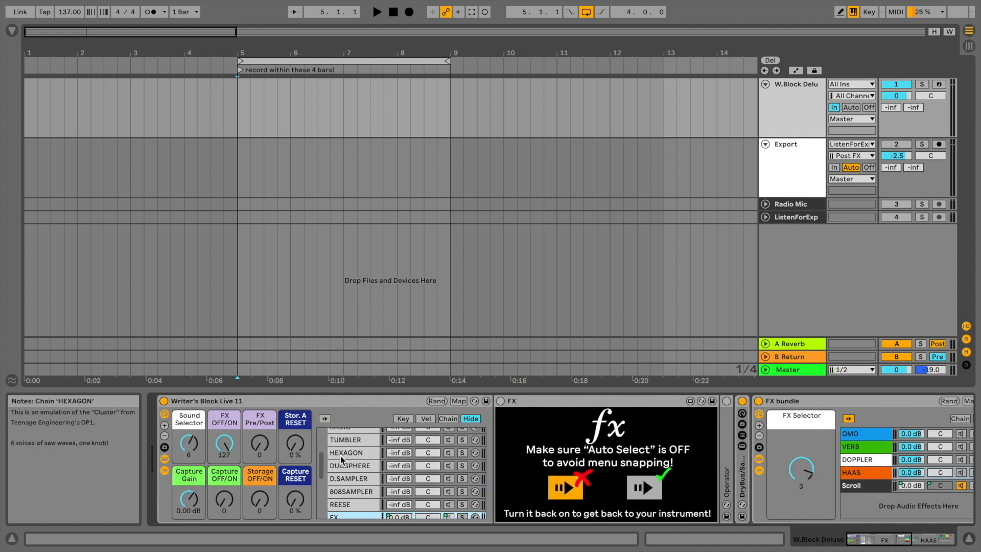
pyautogui.scroll(3, 340, 456)
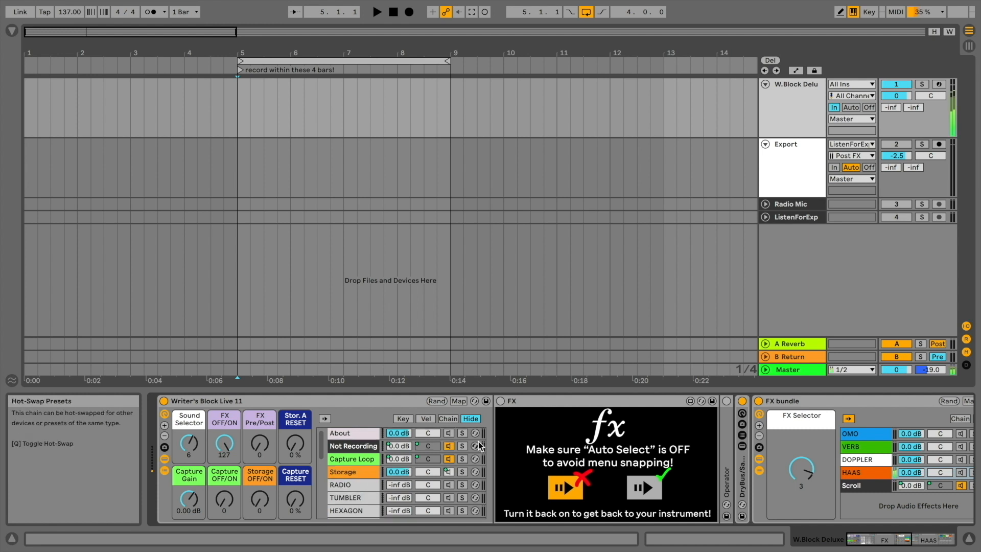
pyautogui.scroll(-5, 478, 442)
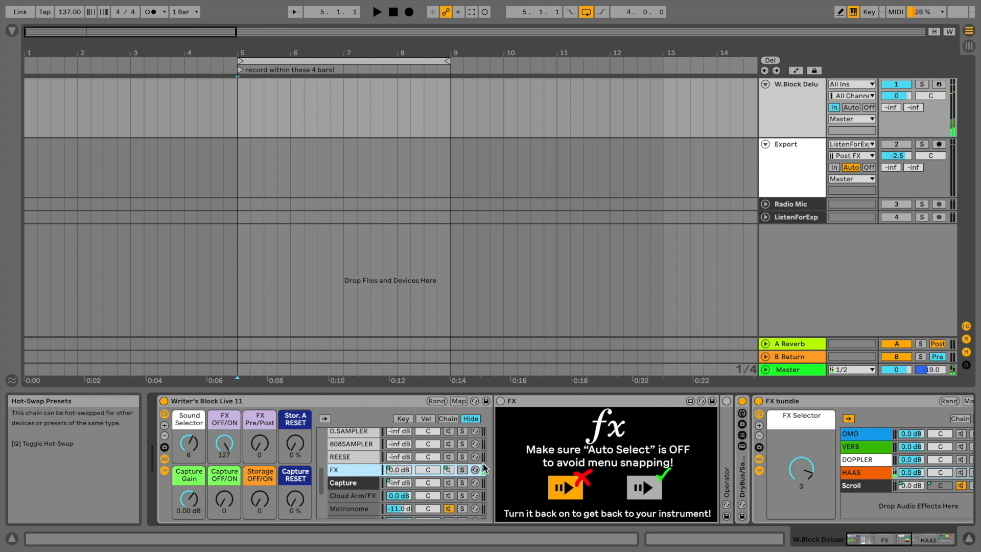
pyautogui.scroll(5, 314, 449)
pyautogui.moveTo(266, 449); pyautogui.dragTo(265, 424)
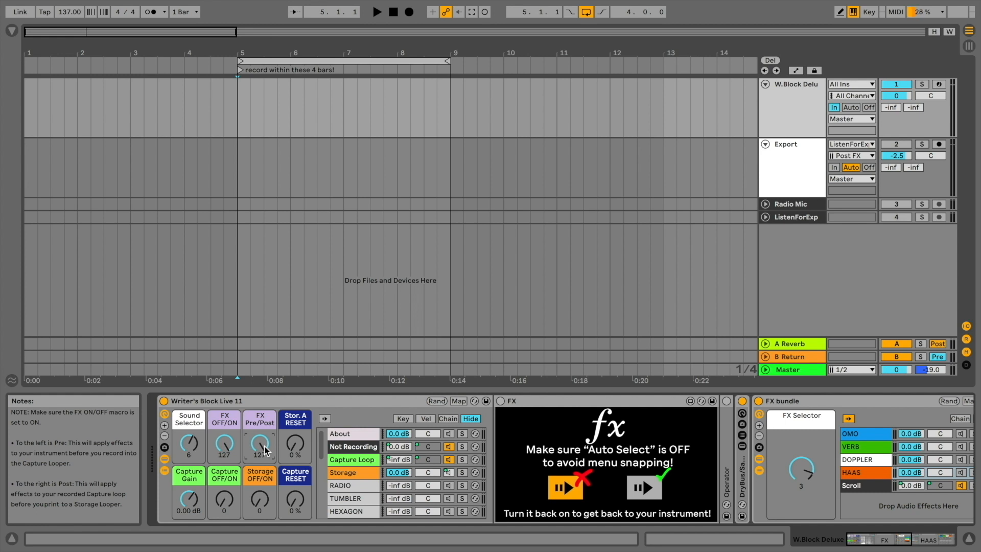
# Play back the loop with FX Pre/Post at 127 and switch the effect to OMO with FX Selector 0.
pyautogui.press('space')
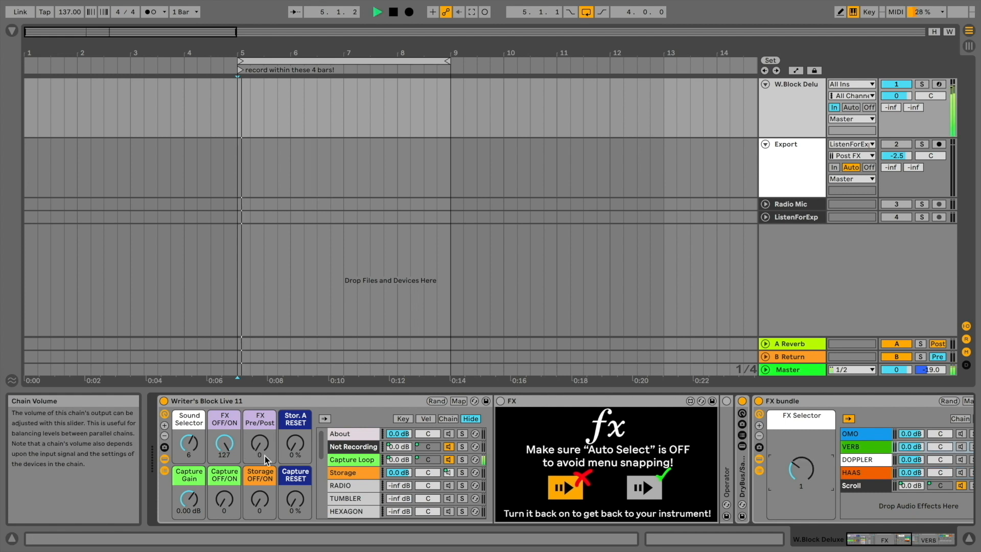
pyautogui.moveTo(264, 452); pyautogui.dragTo(264, 388)
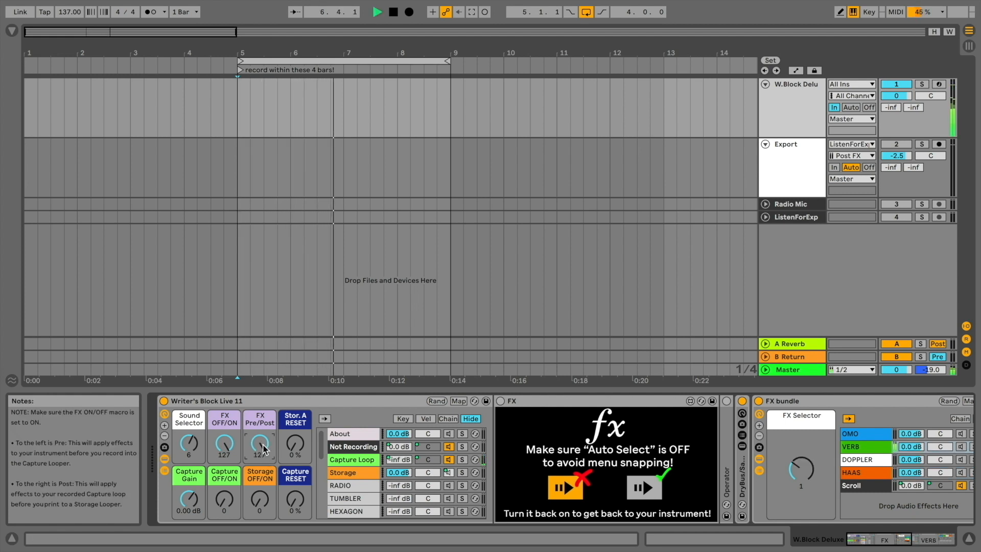
pyautogui.hscroll(5, 817, 471)
pyautogui.hscroll(5, 817, 471)
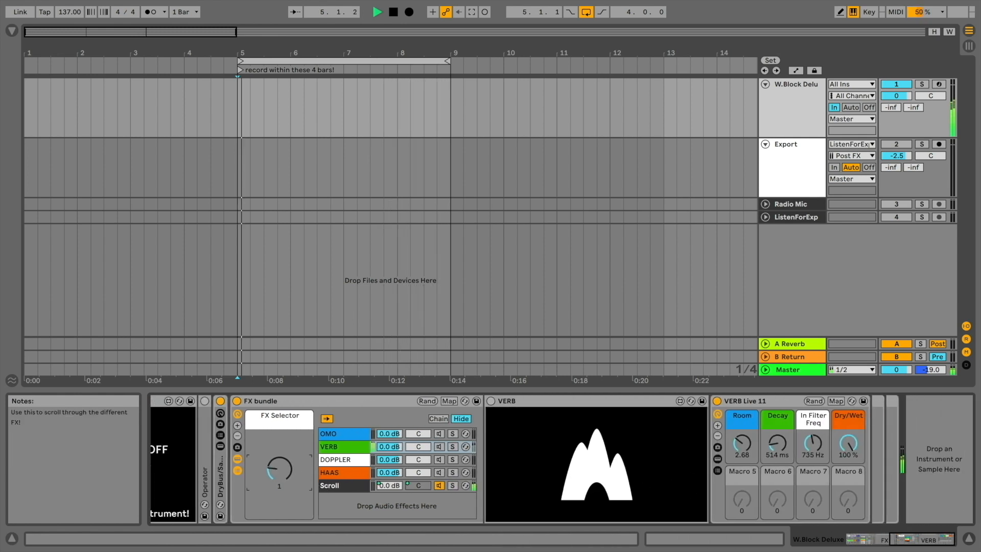
pyautogui.moveTo(284, 469); pyautogui.dragTo(285, 476)
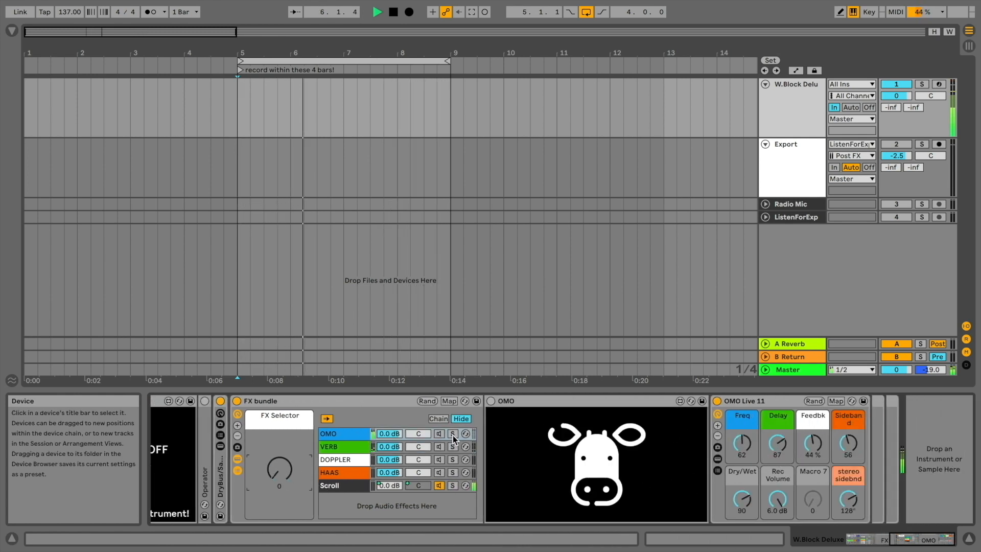
# Play from bar 5 and record a TUMBLER loop through VERB with Capture OFF/ON, return it to 0, and turn off the metronome.
pyautogui.hscroll(-10, 453, 435)
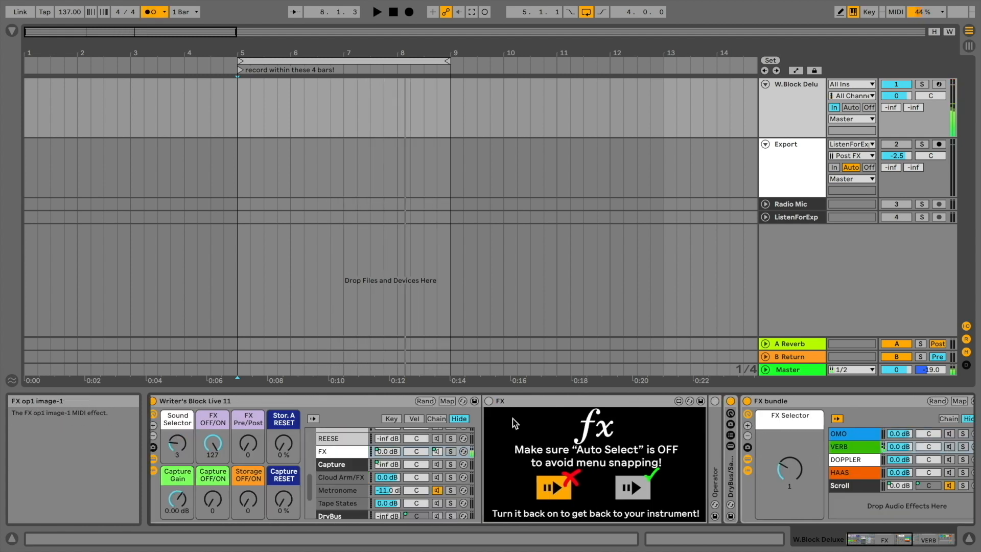
pyautogui.scroll(1, 341, 481)
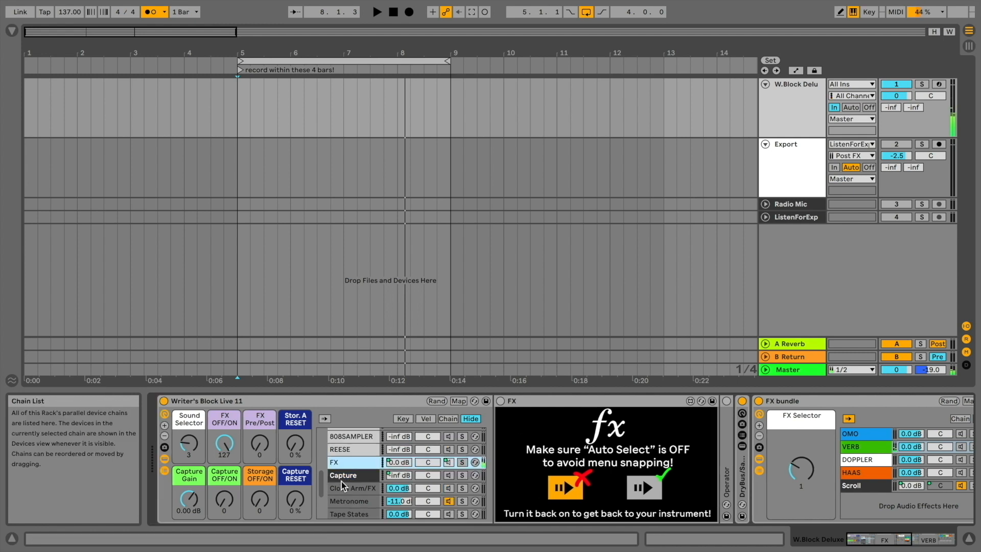
pyautogui.click(241, 88)
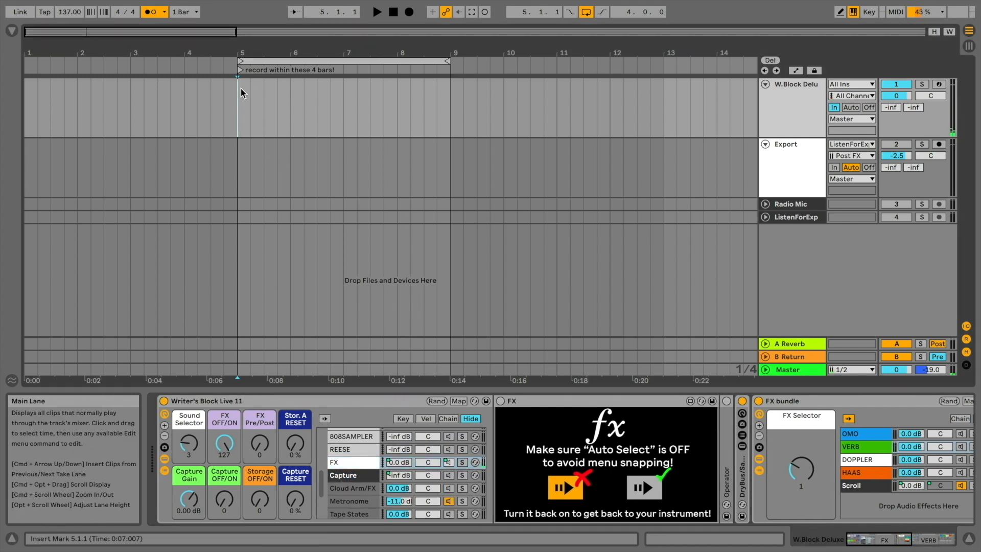
pyautogui.scroll(3, 370, 504)
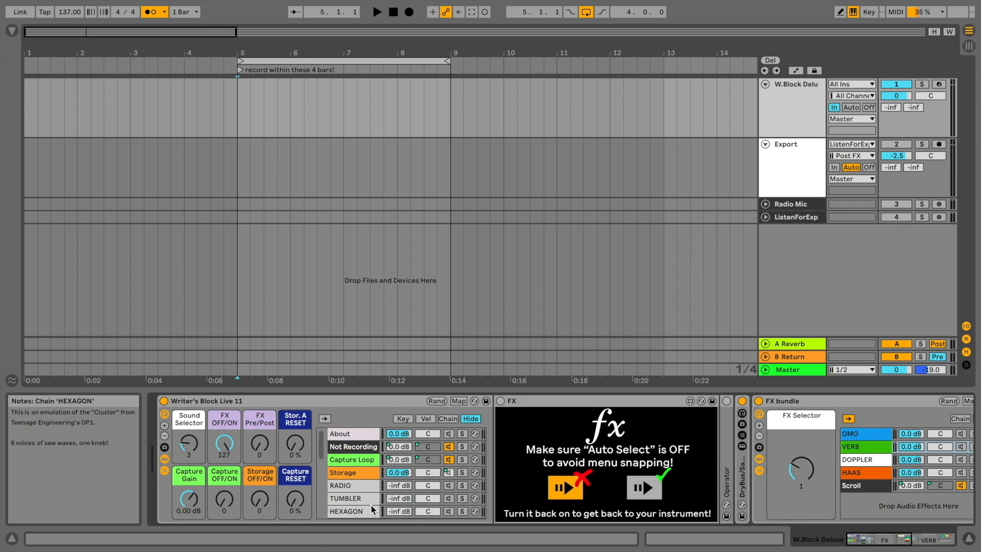
pyautogui.press('space')
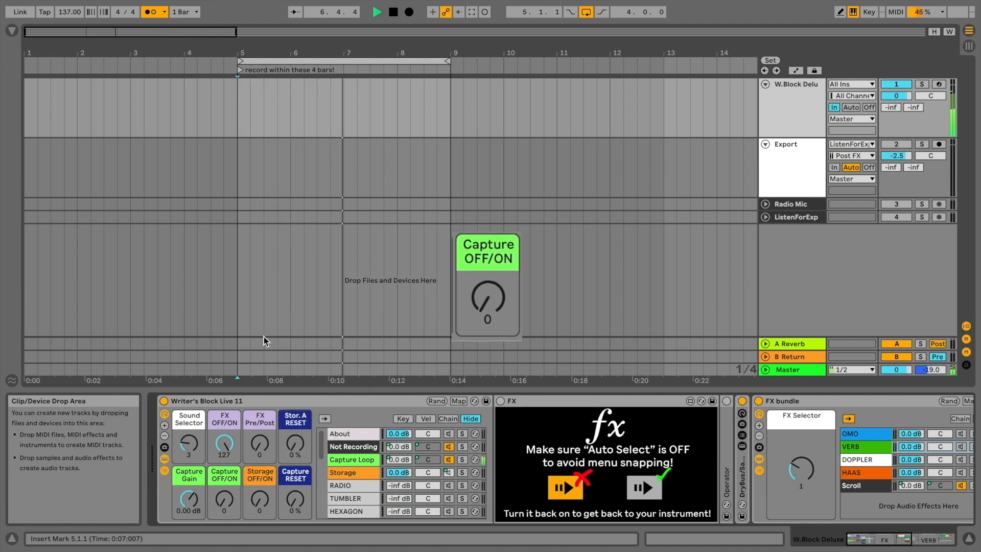
pyautogui.moveTo(228, 505)
pyautogui.mouseDown()
pyautogui.moveTo(227, 460)
pyautogui.moveTo(228, 505)
pyautogui.mouseUp()
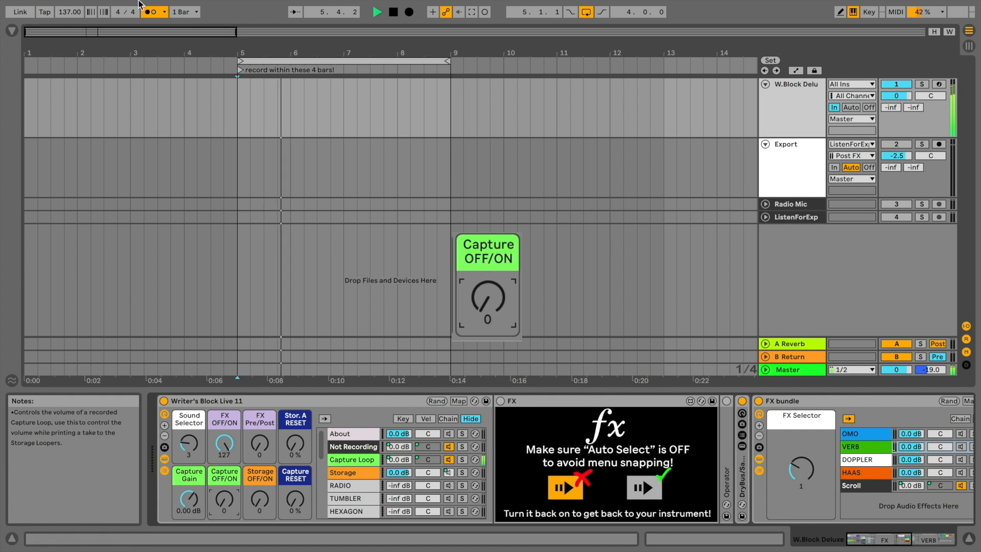
pyautogui.click(152, 12)
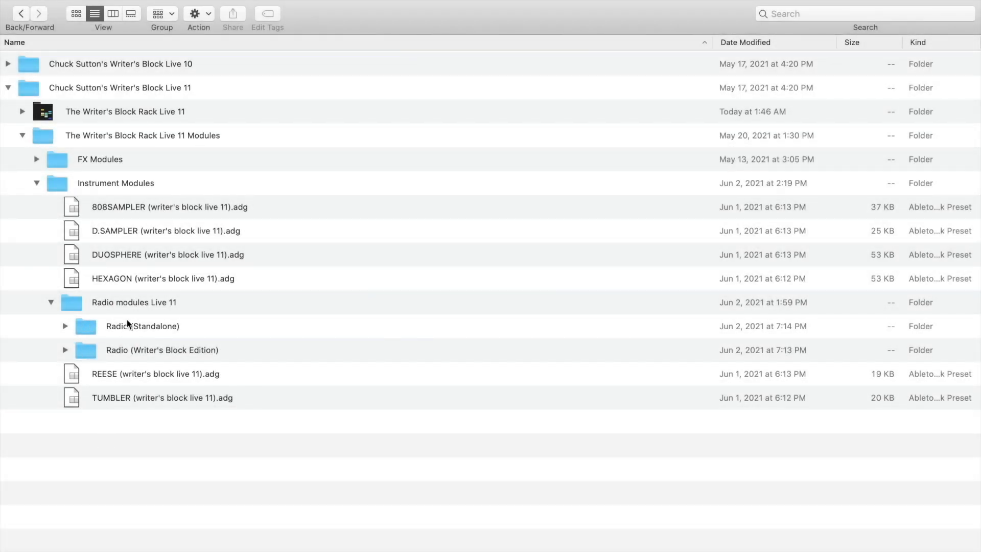
# Expand the Radio (Standalone) folder and bring its RADIO shell Live 11 Standalone rack into the Ableton Live set.
pyautogui.click(139, 329)
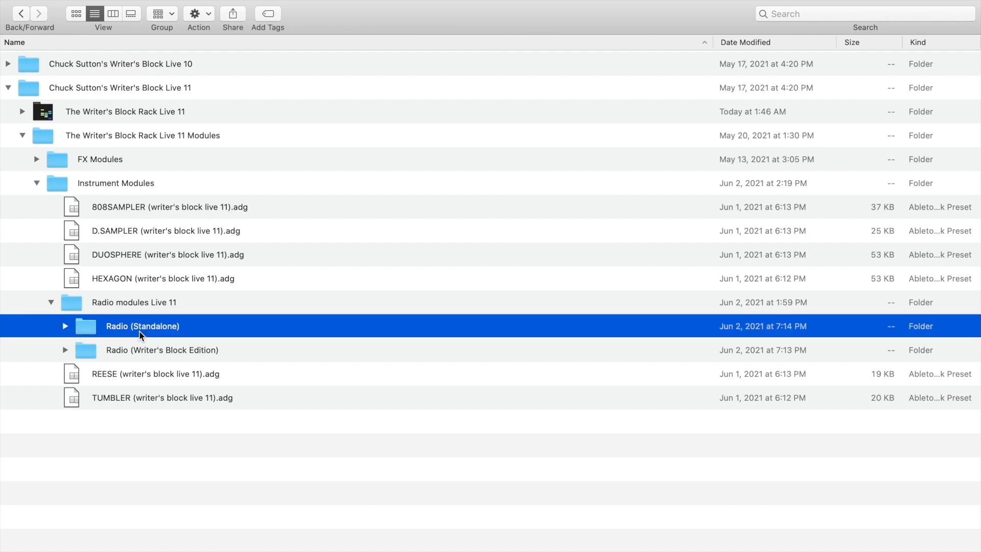
pyautogui.click(66, 326)
pyautogui.moveTo(118, 343); pyautogui.dragTo(457, 276)
pyautogui.hotkey('ctrl', 'Right')
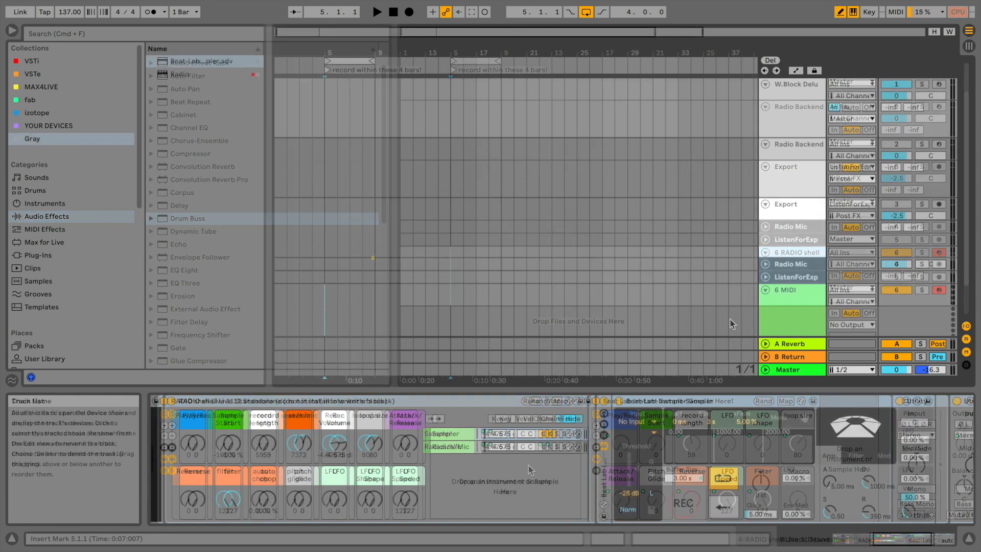
# Show the RADIO shell's chain list, select its Radios/Mic chain, and place its Radio Backend rack on the Radio Backend track.
pyautogui.click(639, 421)
pyautogui.click(656, 441)
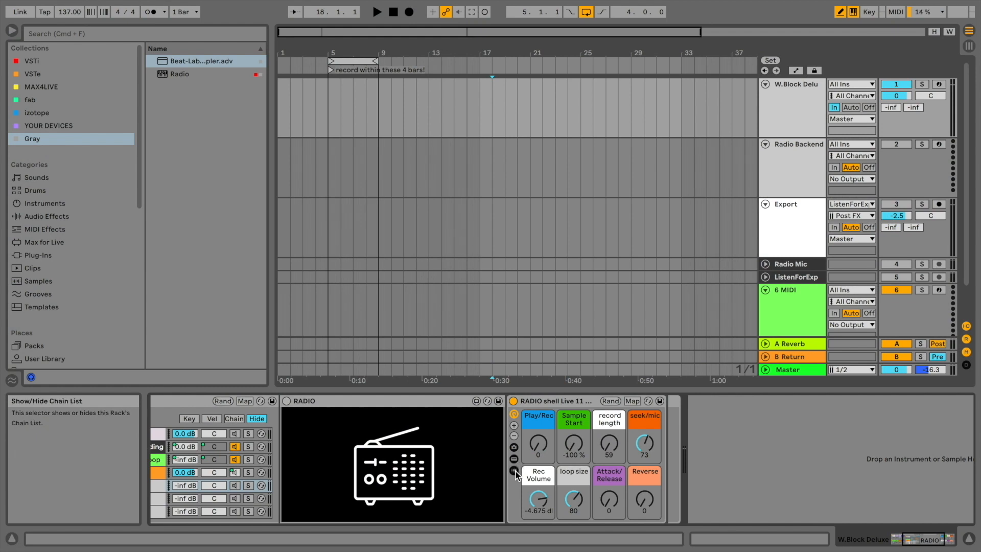
pyautogui.click(515, 470)
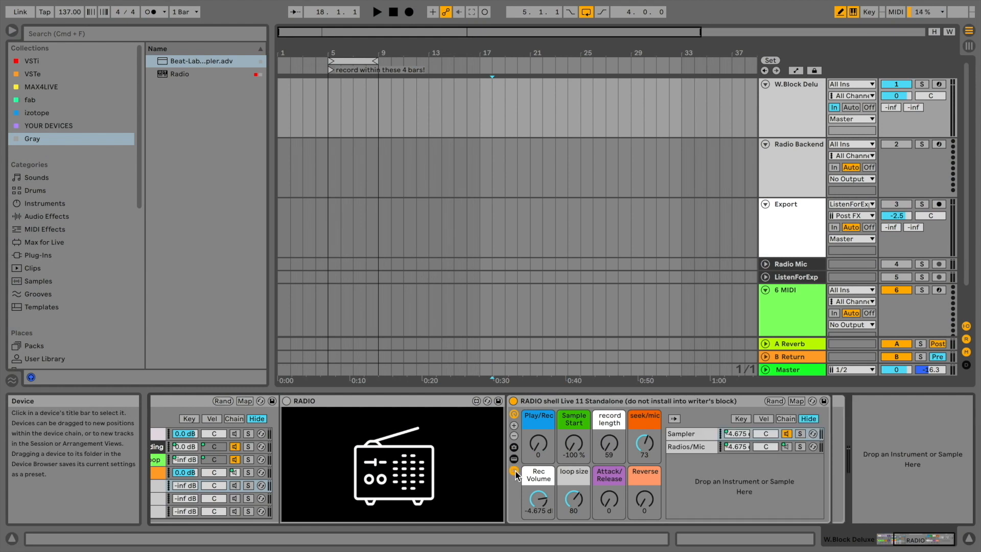
pyautogui.click(710, 446)
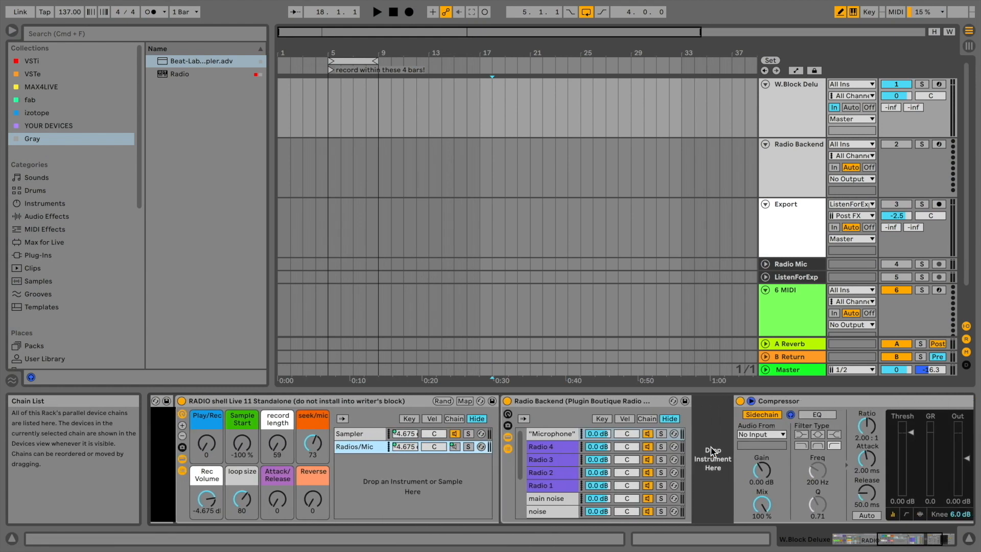
pyautogui.moveTo(573, 398); pyautogui.dragTo(652, 155)
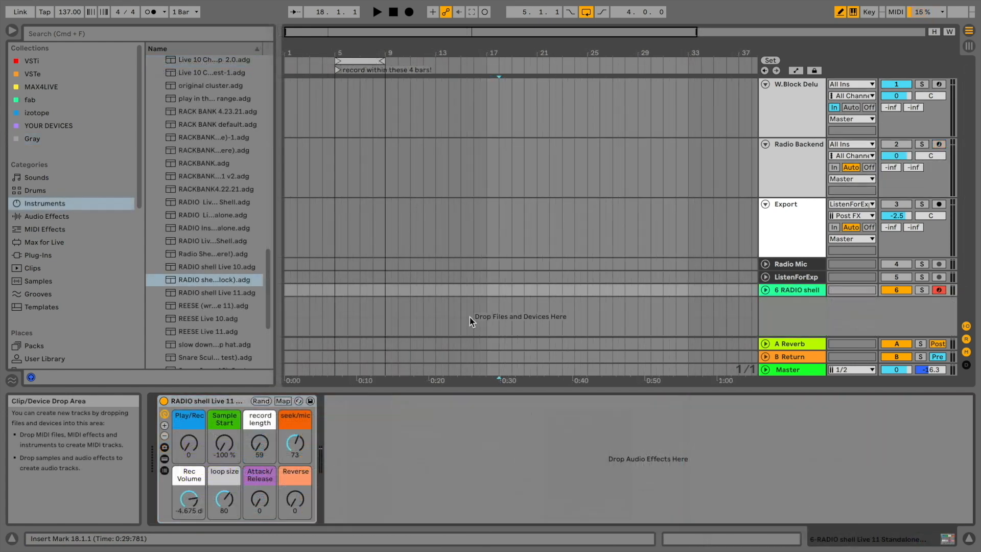
# Examine the Sampler and Radios/Mic chains of the RADIO shell on track 6 and the Beat Lab Instant Sampler 1.0 device page.
pyautogui.click(165, 470)
pyautogui.moveTo(335, 433); pyautogui.dragTo(364, 454)
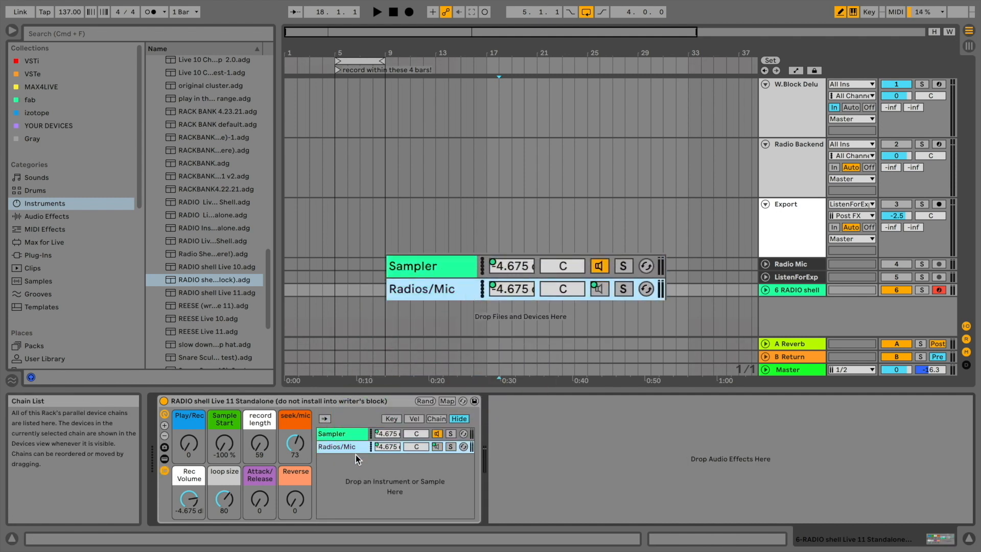
pyautogui.click(355, 433)
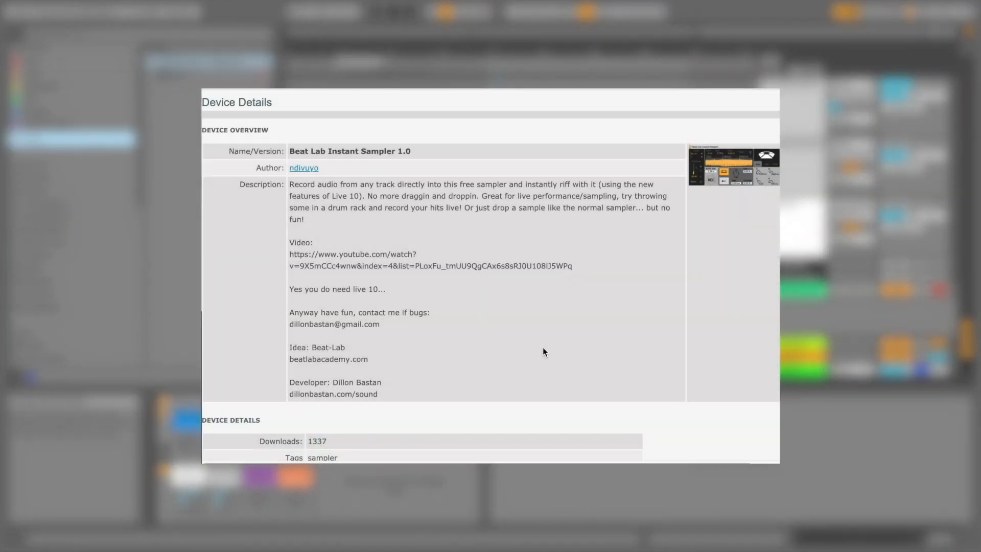
pyautogui.scroll(-7, 543, 351)
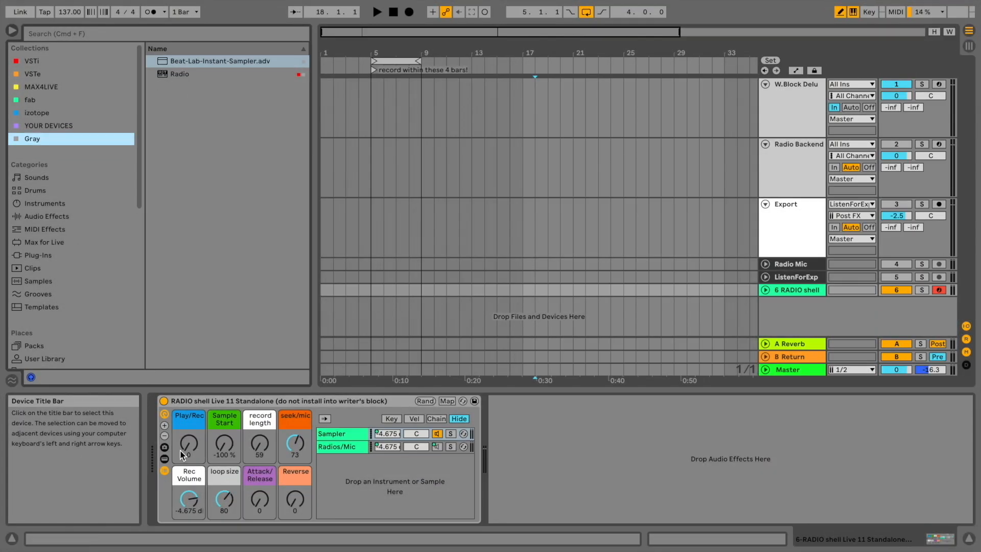
# Show the Sampler chain's devices and macros, and load Beat-Lab-Instant-Sampler into the Beat Lab Instant Sampler Goes In Here! rack.
pyautogui.click(165, 459)
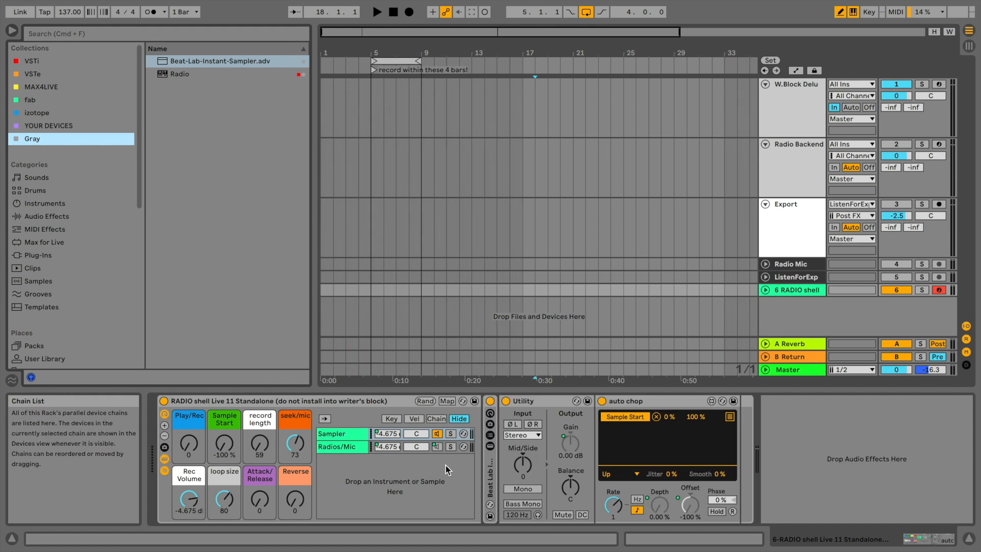
pyautogui.click(491, 414)
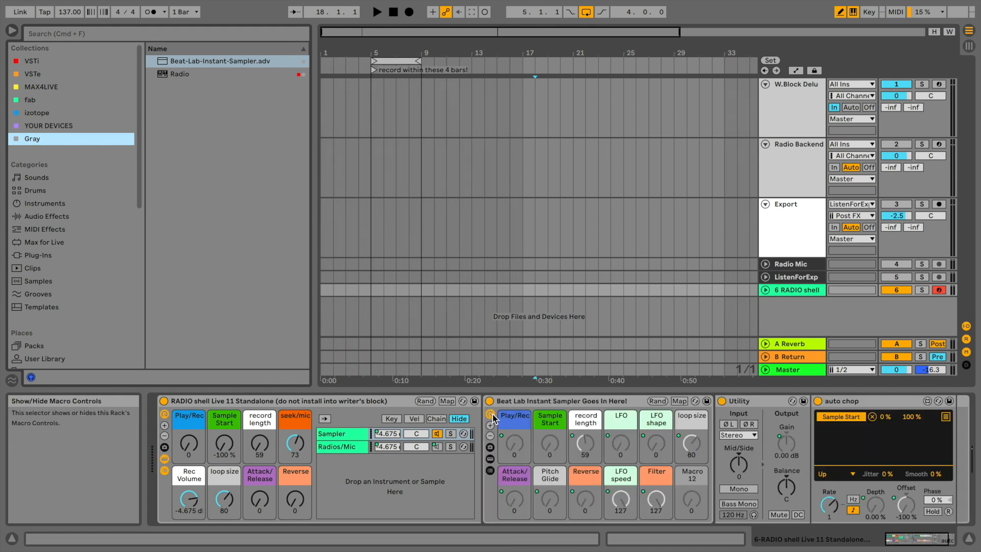
pyautogui.click(490, 459)
pyautogui.moveTo(220, 67)
pyautogui.mouseDown()
pyautogui.moveTo(571, 281)
pyautogui.moveTo(697, 460)
pyautogui.mouseUp()
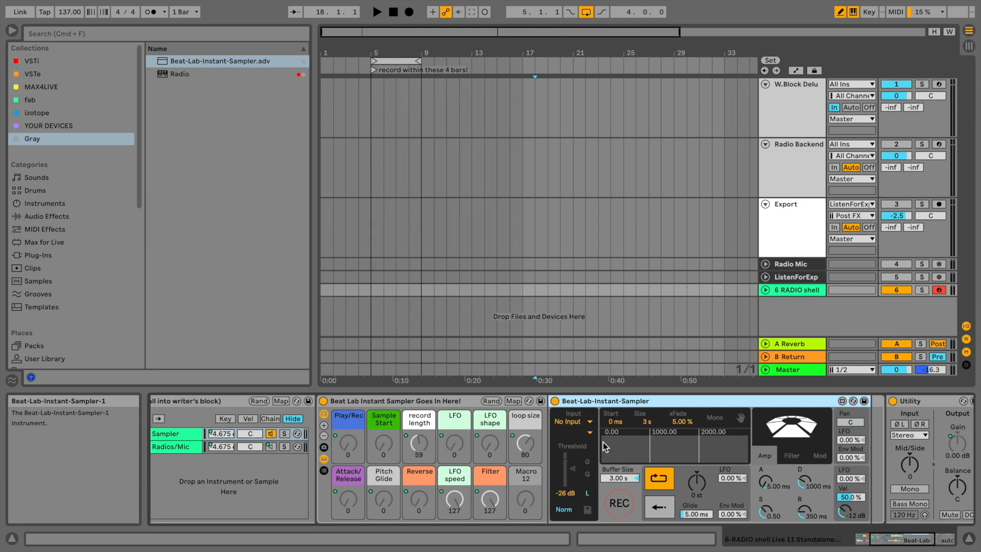
# Map the sampler's REC control to the Play/Rec macro, Start to Sample Start, and Buffer Size to record length.
pyautogui.click(514, 402)
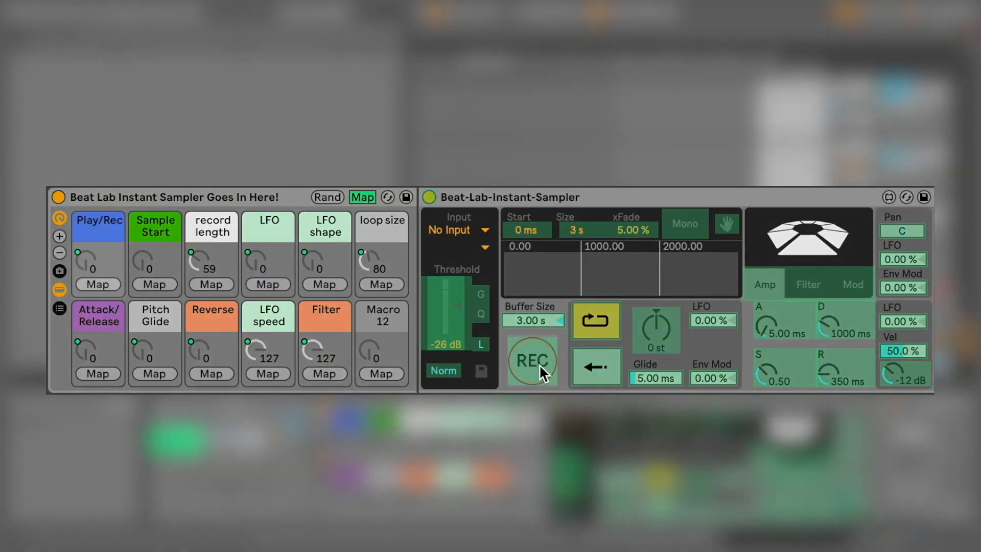
pyautogui.click(539, 364)
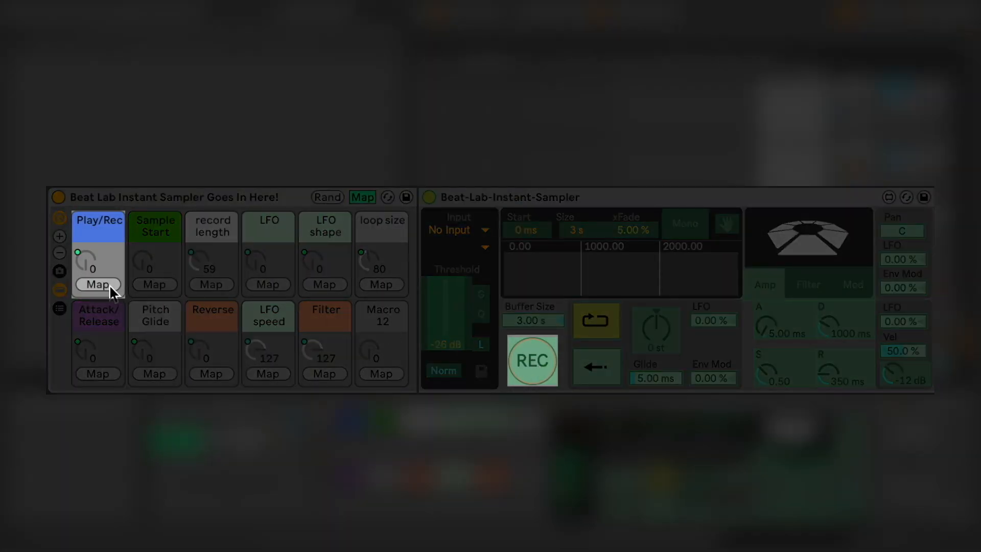
pyautogui.click(97, 285)
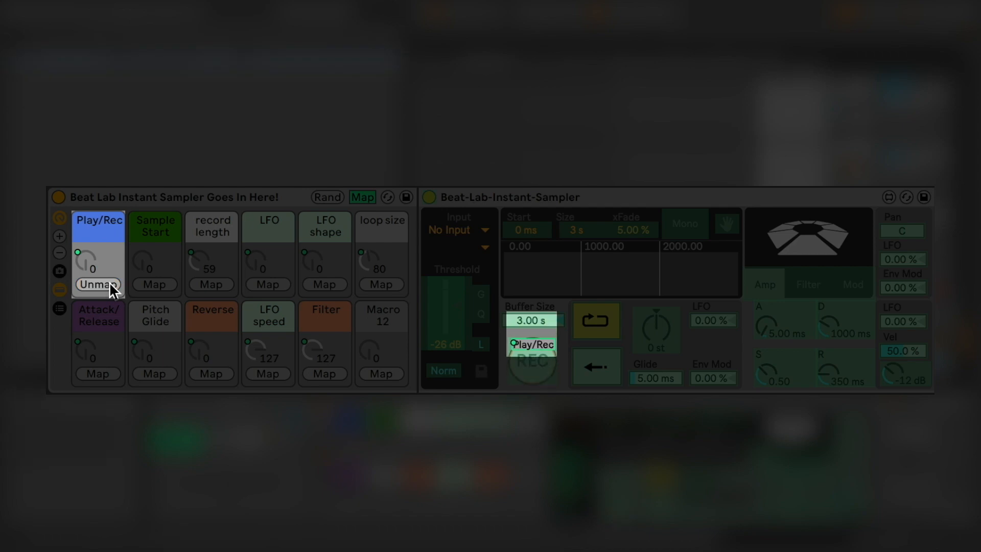
pyautogui.click(527, 231)
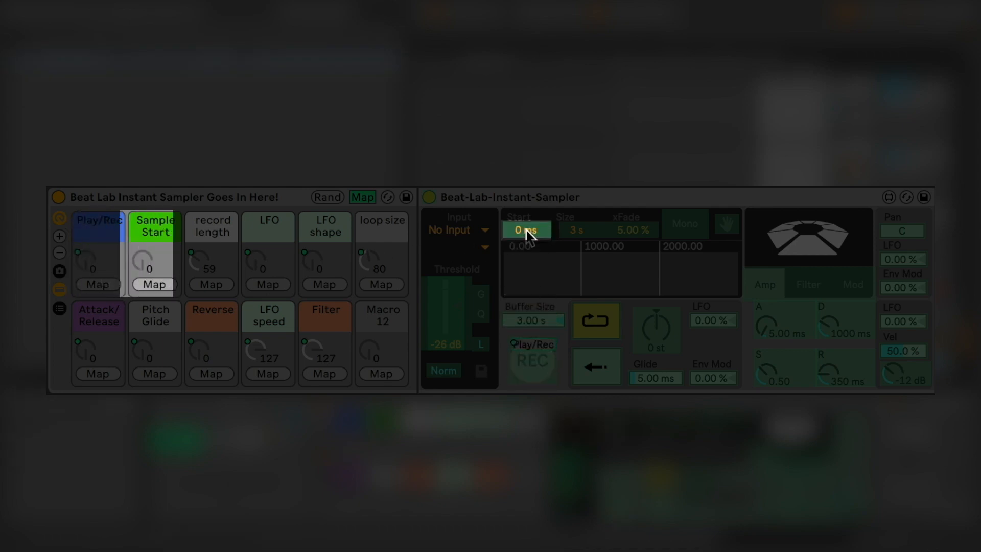
pyautogui.click(164, 285)
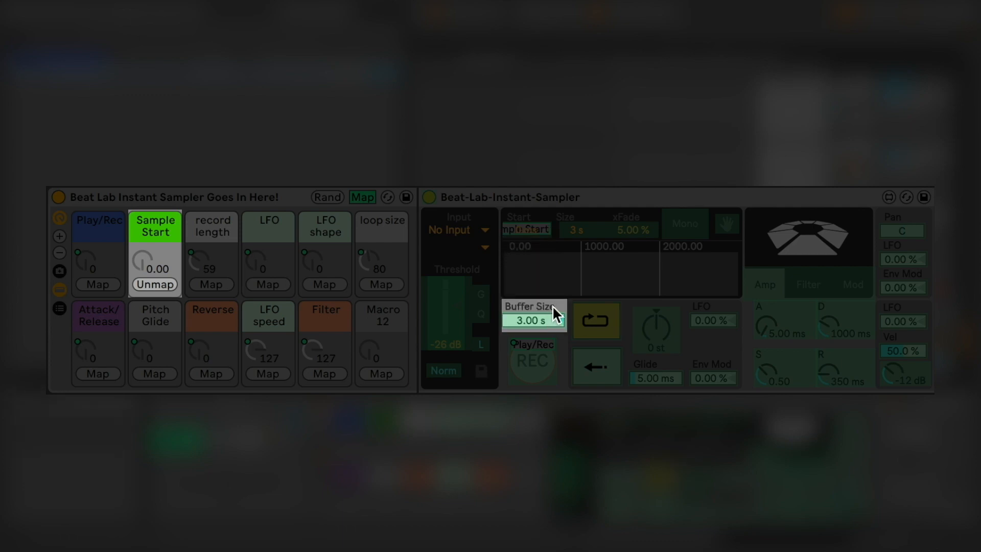
pyautogui.click(536, 321)
pyautogui.click(211, 285)
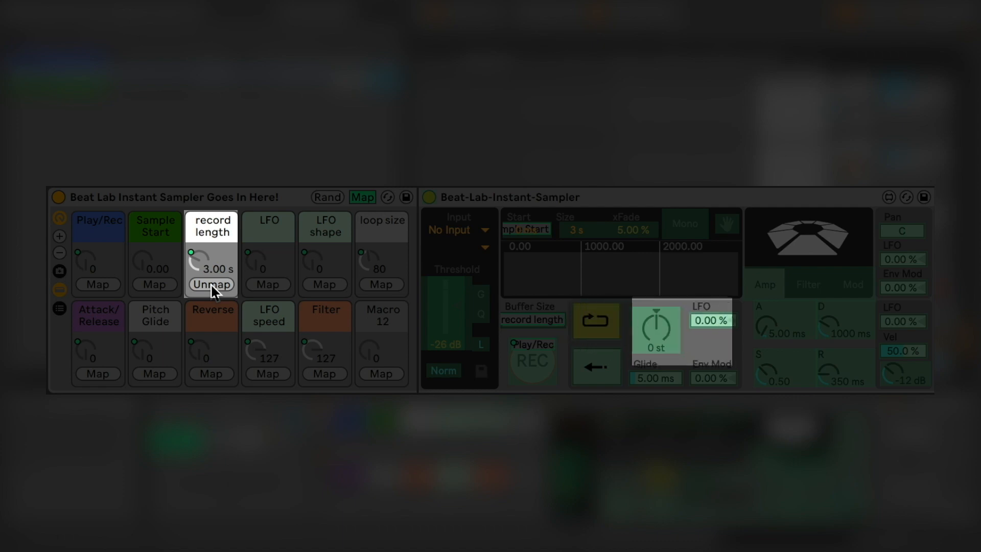
# Map the amp envelope's attack and release to the Attack/Release macro and the reverse switch to Reverse.
pyautogui.click(759, 322)
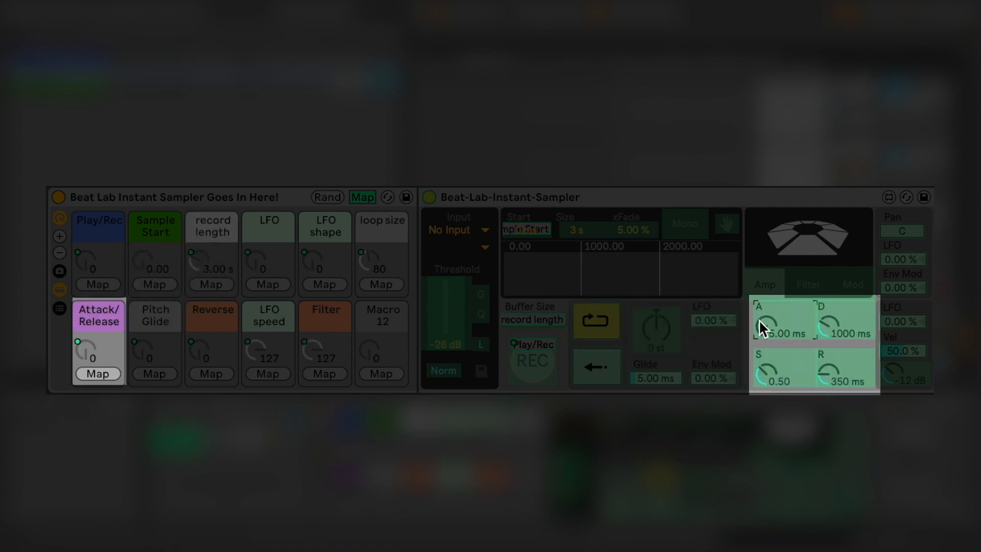
pyautogui.click(95, 375)
pyautogui.click(827, 381)
pyautogui.click(93, 376)
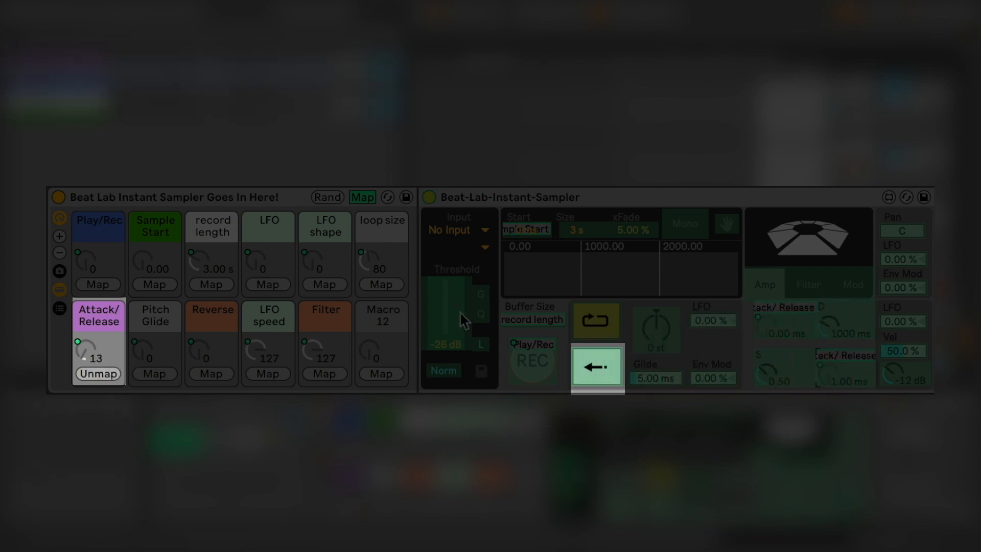
pyautogui.click(225, 373)
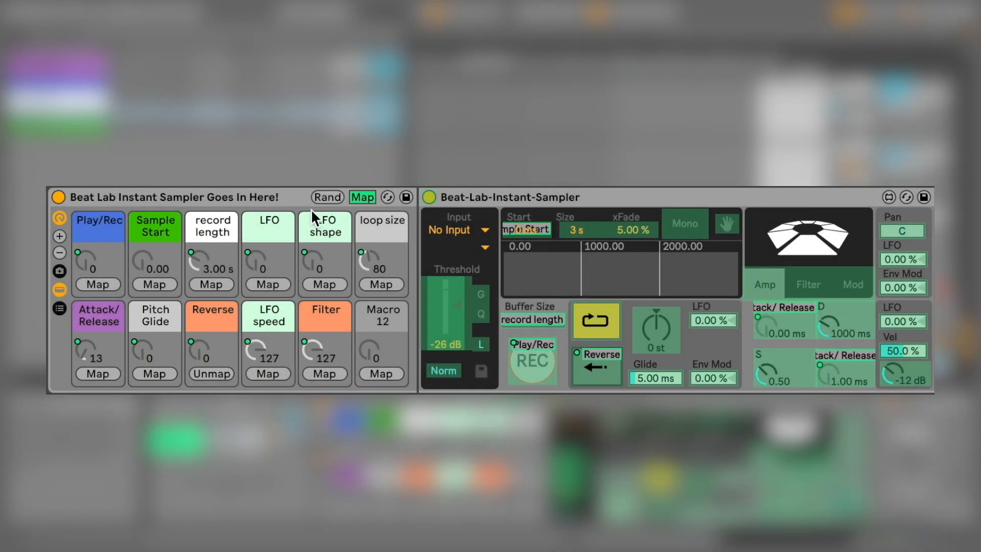
pyautogui.click(362, 197)
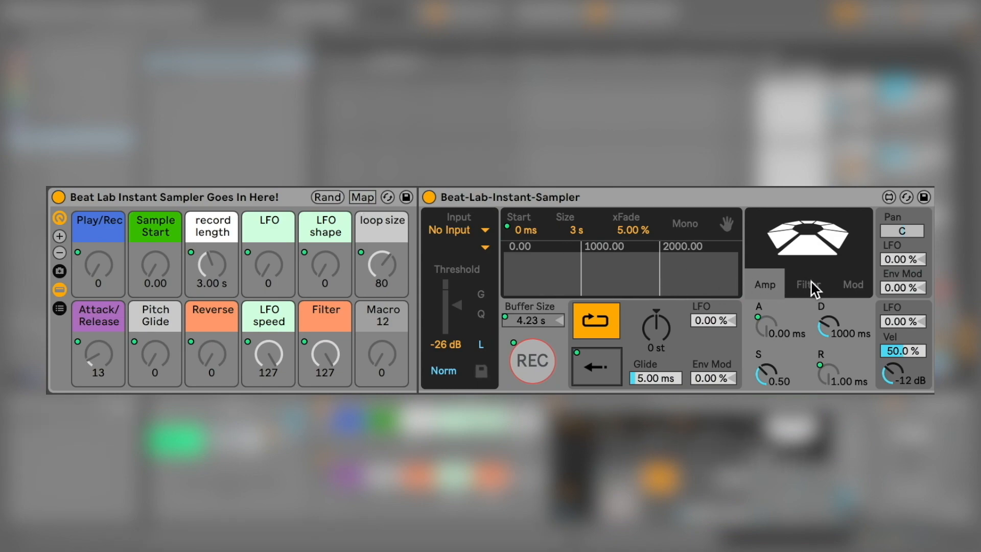
# Map the cutoff in the sampler's Filter section to the Filter macro.
pyautogui.click(806, 283)
pyautogui.click(362, 197)
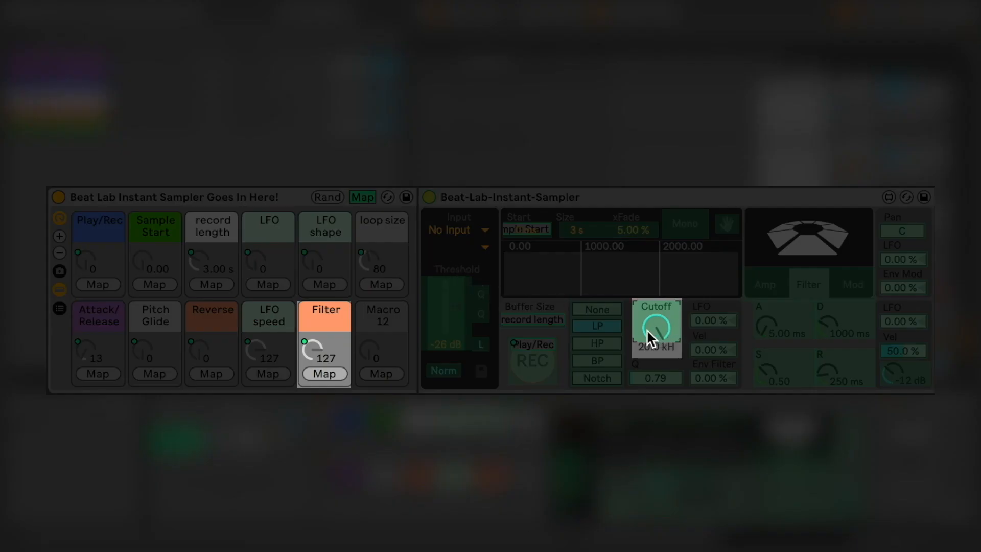
pyautogui.click(315, 375)
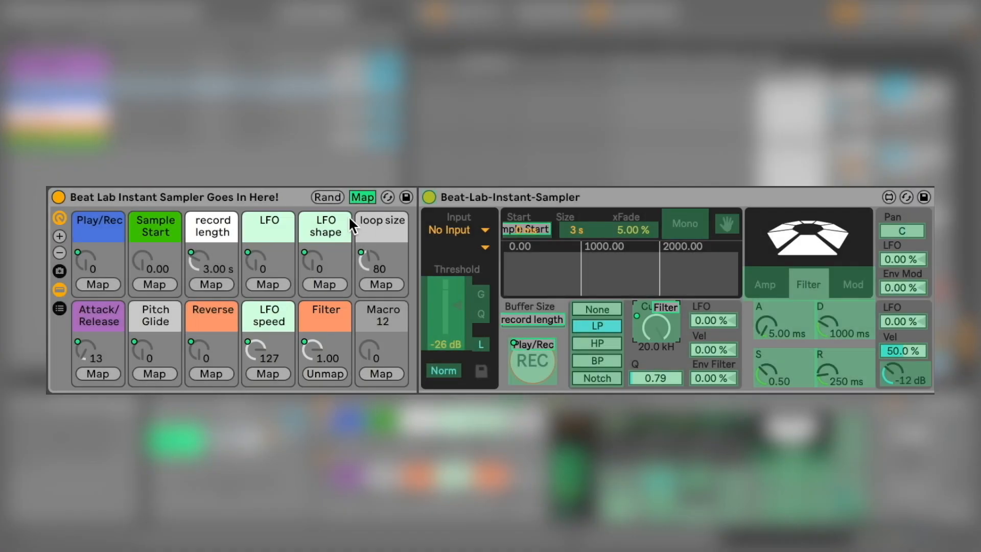
pyautogui.click(360, 198)
# Map the Mod section's LFO rate to LFO speed, its waveform to LFO shape, and the volume LFO amount to LFO.
pyautogui.click(854, 284)
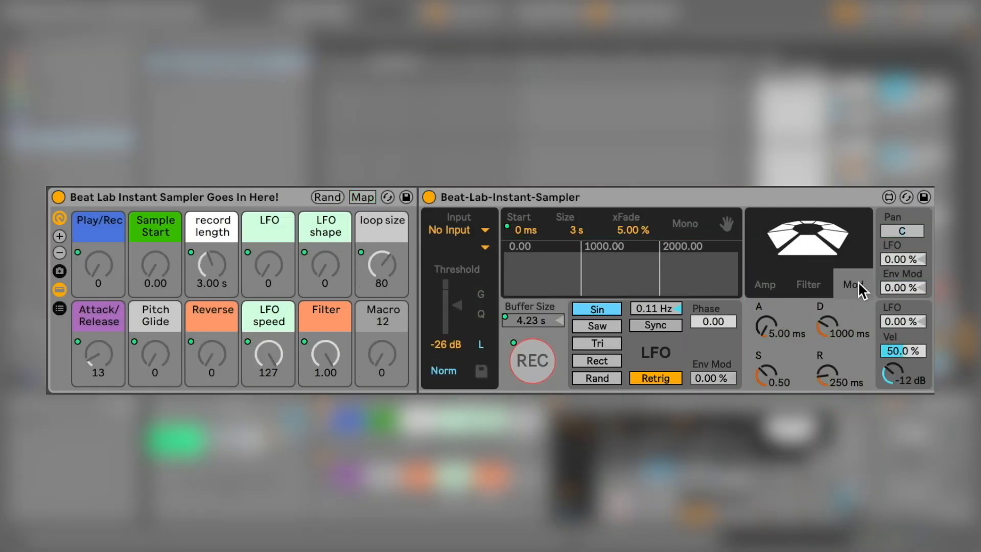
pyautogui.click(363, 197)
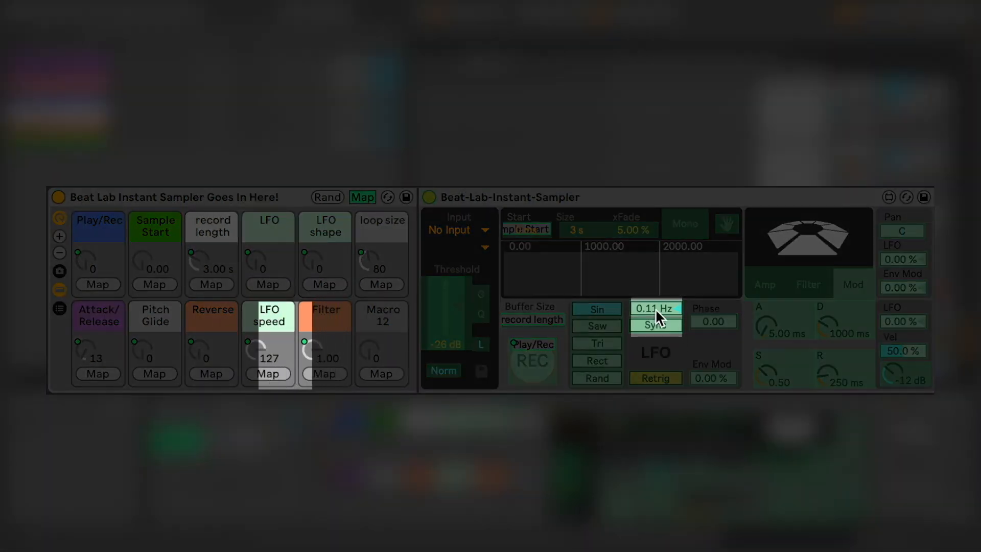
pyautogui.click(268, 374)
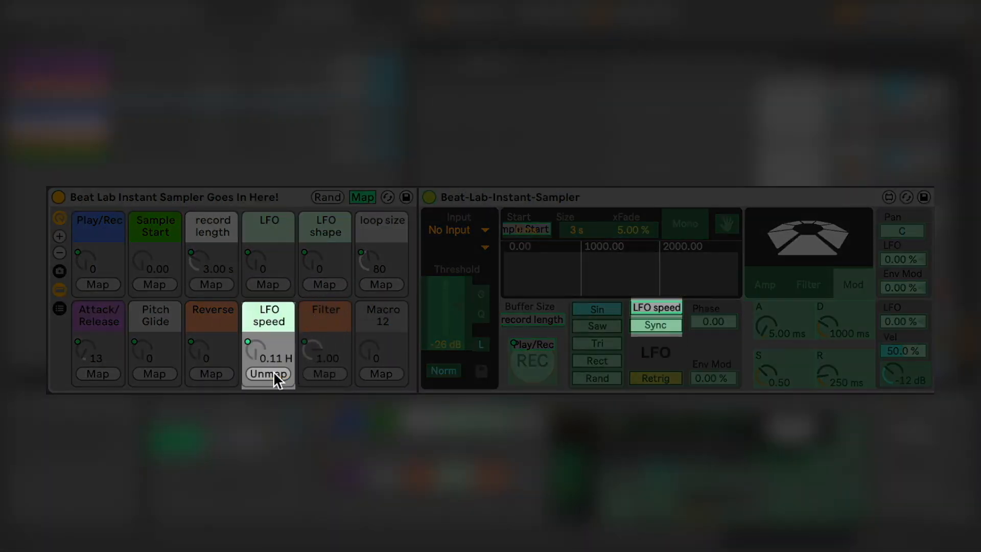
pyautogui.click(322, 286)
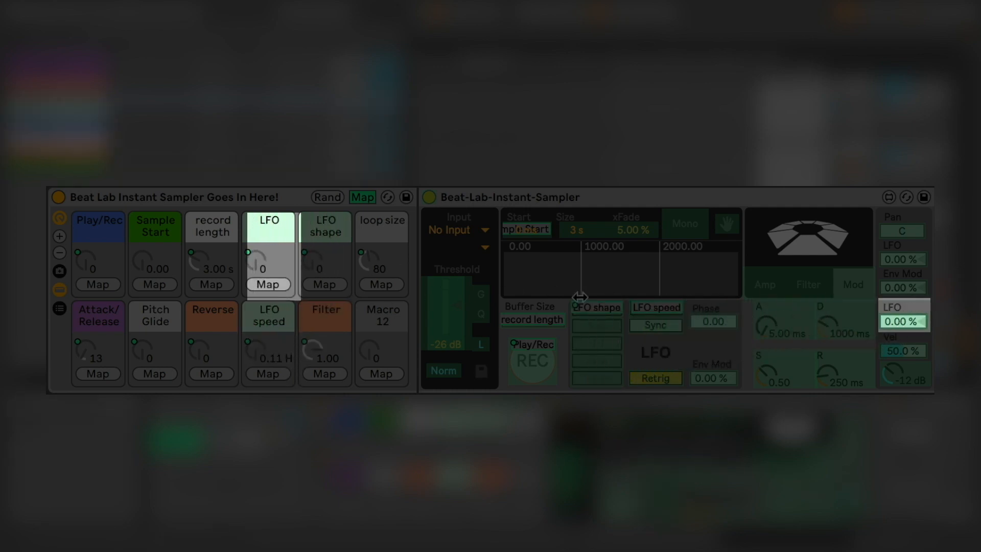
pyautogui.click(265, 284)
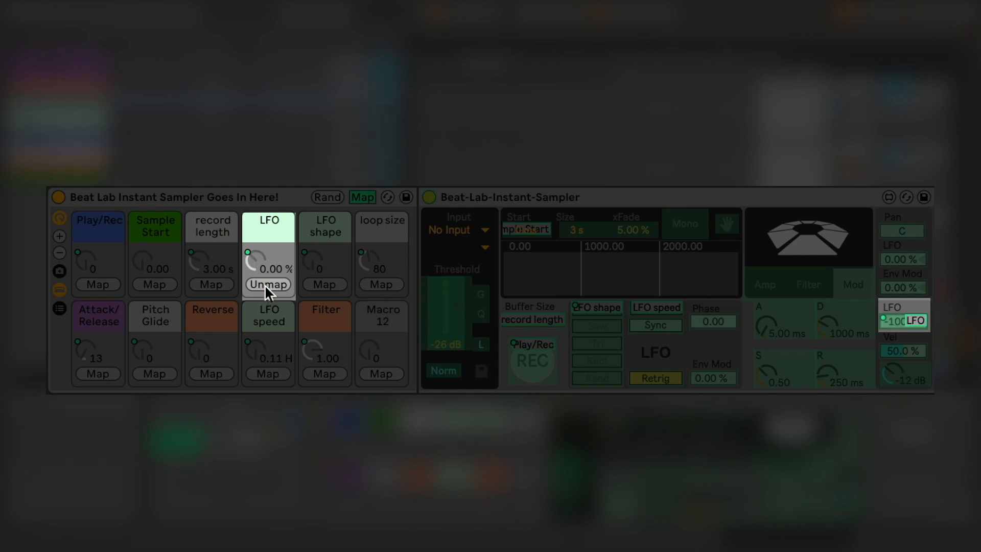
pyautogui.click(363, 197)
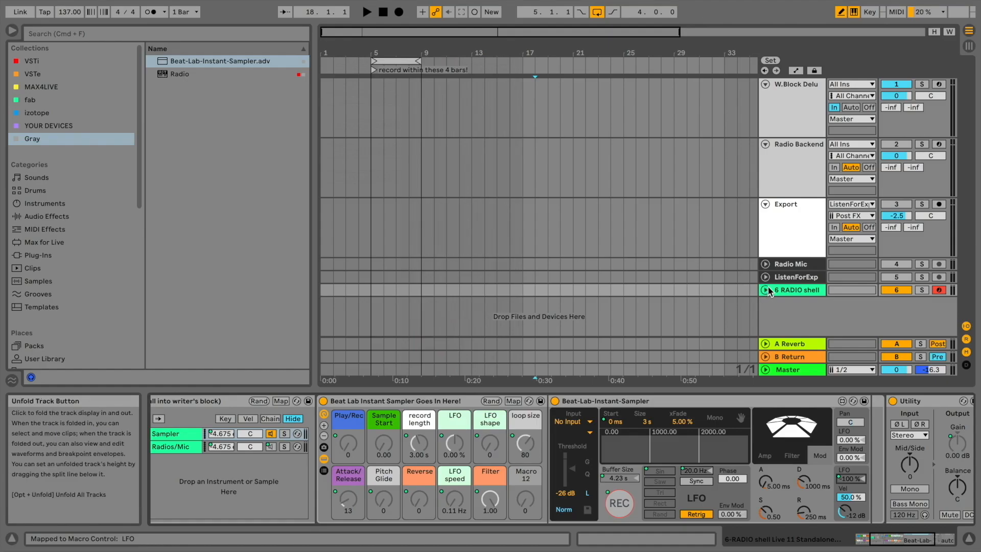
# Rename the RADIO shell track THIS ONE and set the sampler's input to that track's Radios/Mic chain, Post FX.
pyautogui.click(799, 291)
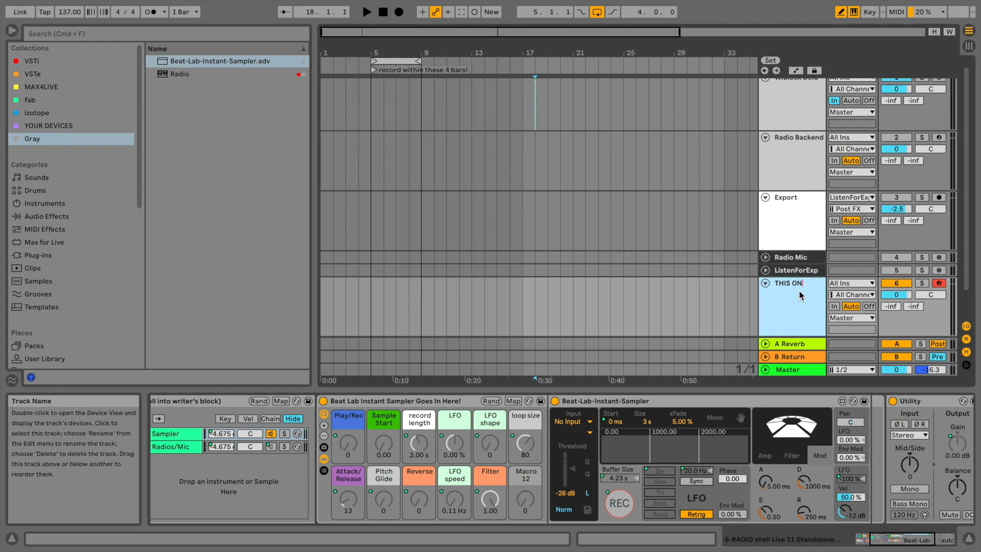
pyautogui.click(577, 421)
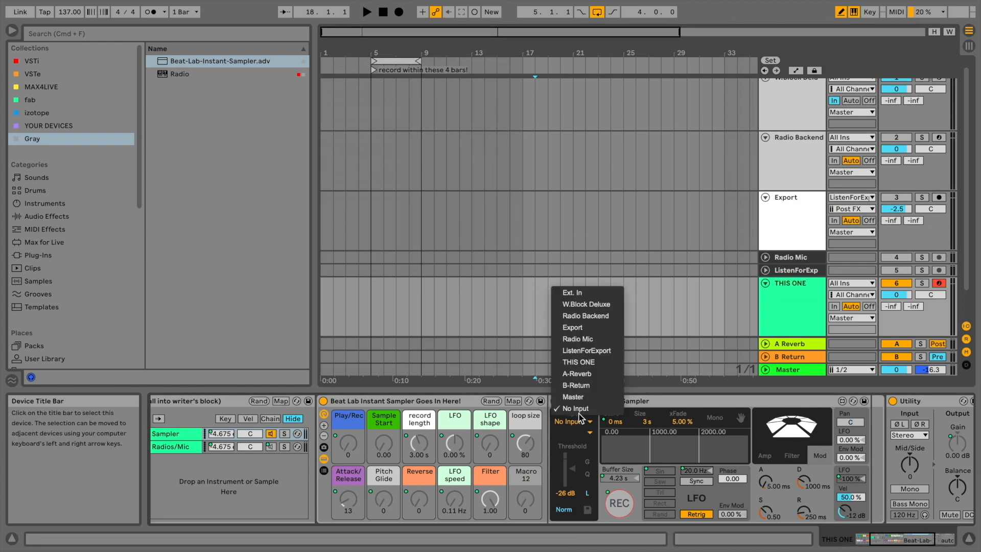
pyautogui.click(602, 363)
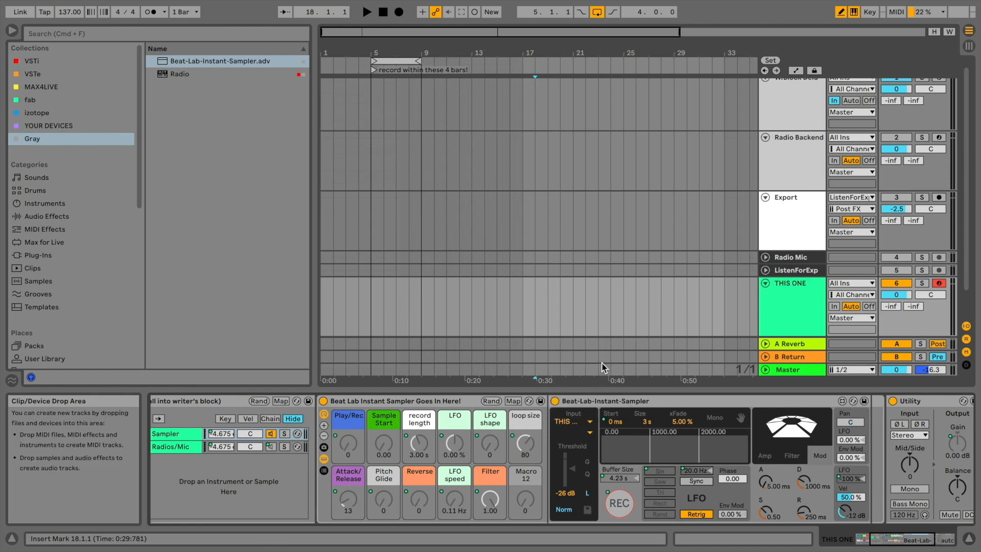
pyautogui.click(590, 433)
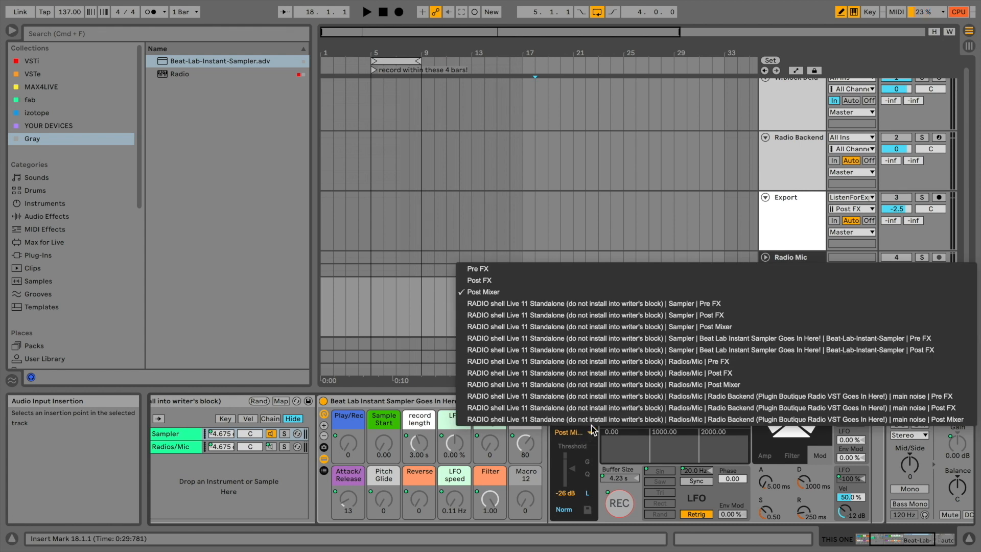
pyautogui.click(746, 371)
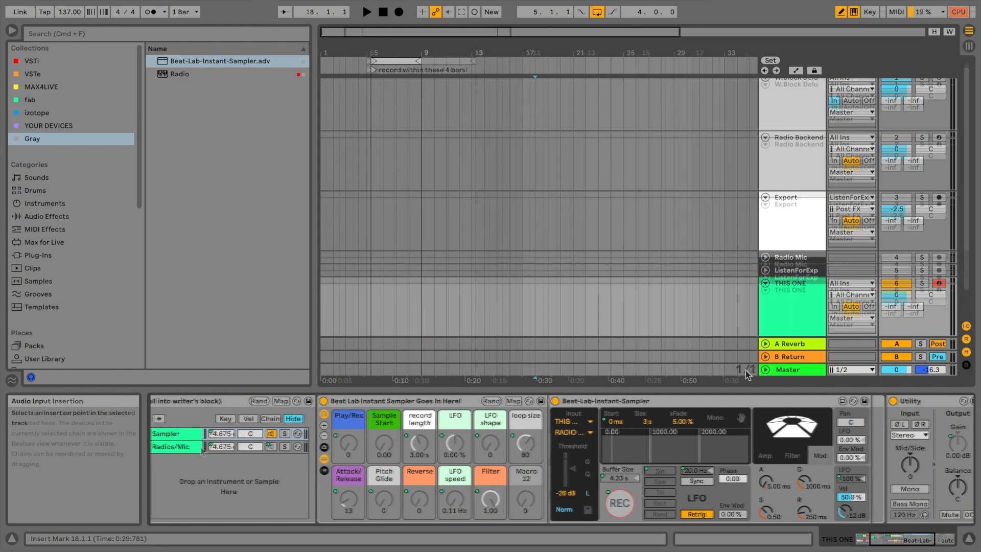
# Open the RADIO shell's Radios/Mic chain, then review the Radio plugin's Plugin Boutique page and its random-station control.
pyautogui.click(193, 434)
pyautogui.click(218, 448)
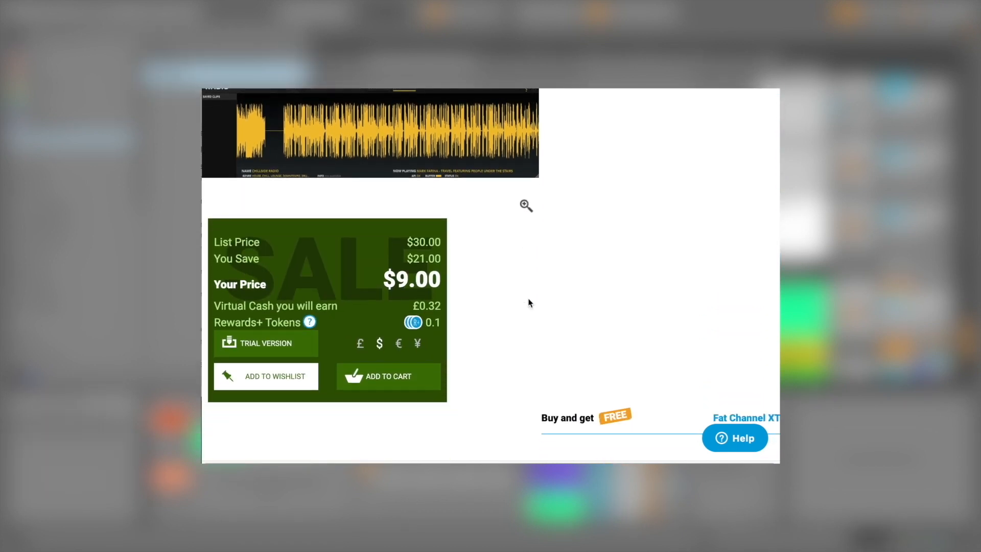
pyautogui.scroll(-3, 547, 334)
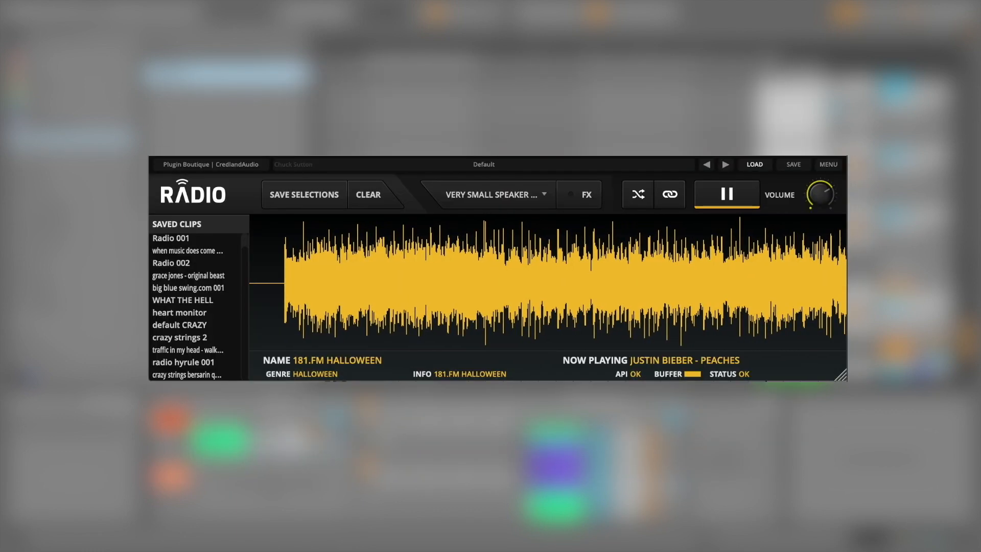
pyautogui.click(639, 199)
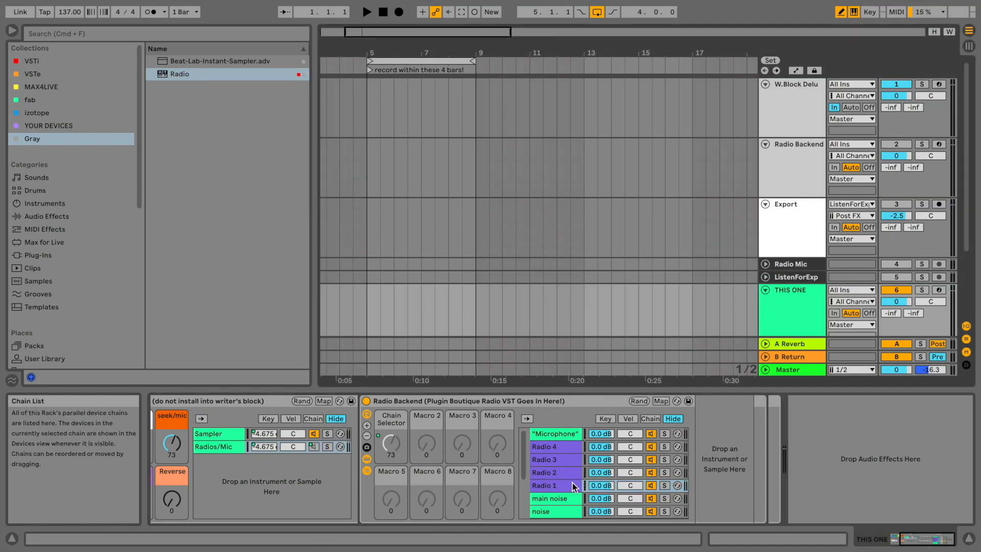
# Load the Radio plugin onto the Radio 1 and Radio 2 chains of the Radio Backend rack, closing each plugin window.
pyautogui.moveTo(161, 76); pyautogui.dragTo(729, 472)
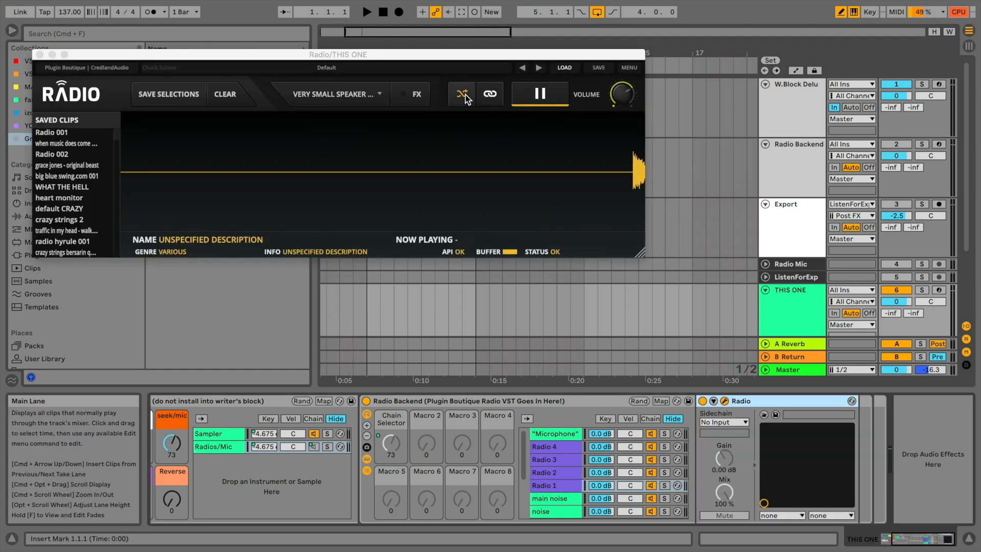
pyautogui.click(556, 473)
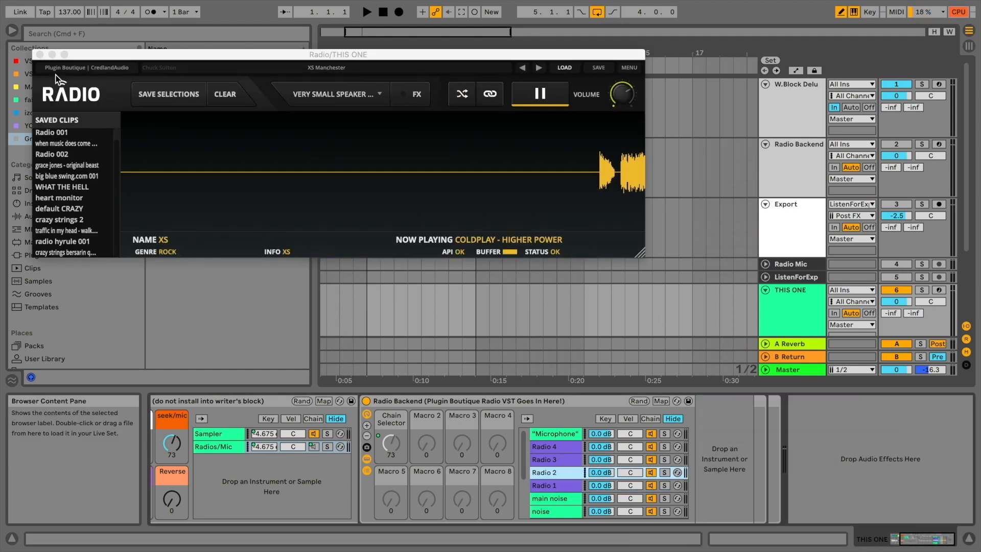
pyautogui.click(40, 55)
pyautogui.moveTo(164, 76); pyautogui.dragTo(713, 462)
pyautogui.click(40, 66)
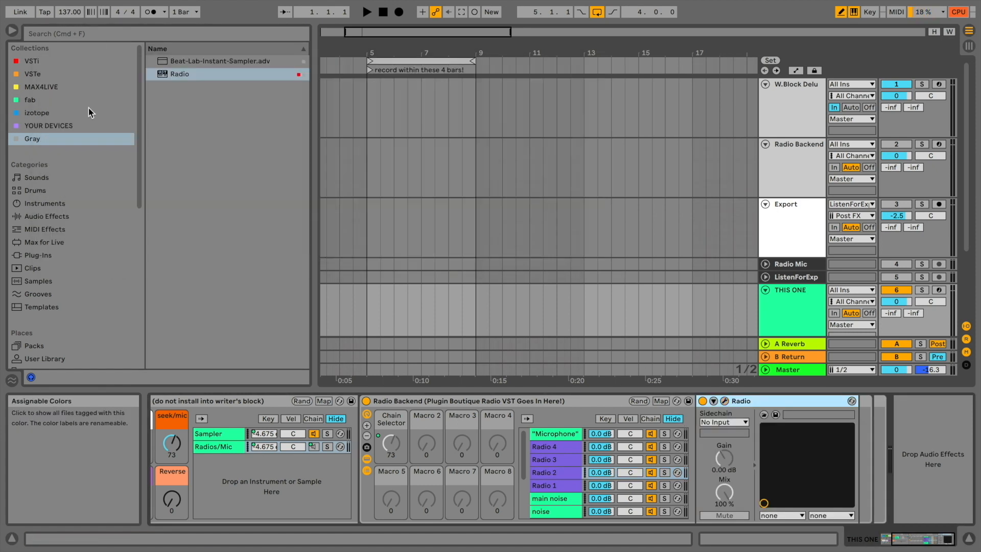
# Load the Radio plugin onto the Radio 3 and Radio 4 chains of the Radio Backend rack.
pyautogui.click(561, 458)
pyautogui.moveTo(203, 75); pyautogui.dragTo(736, 487)
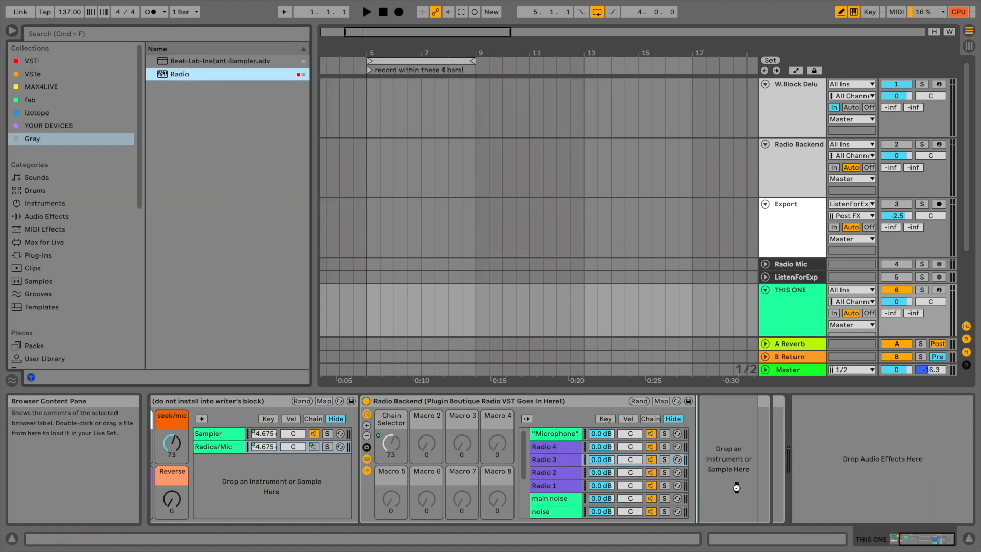
pyautogui.click(41, 66)
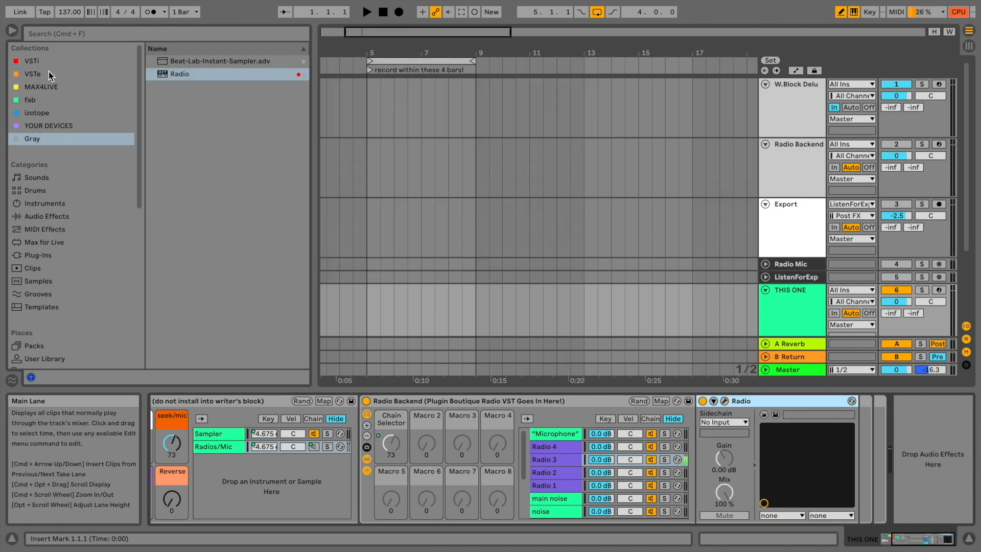
pyautogui.click(557, 447)
pyautogui.moveTo(190, 76); pyautogui.dragTo(733, 449)
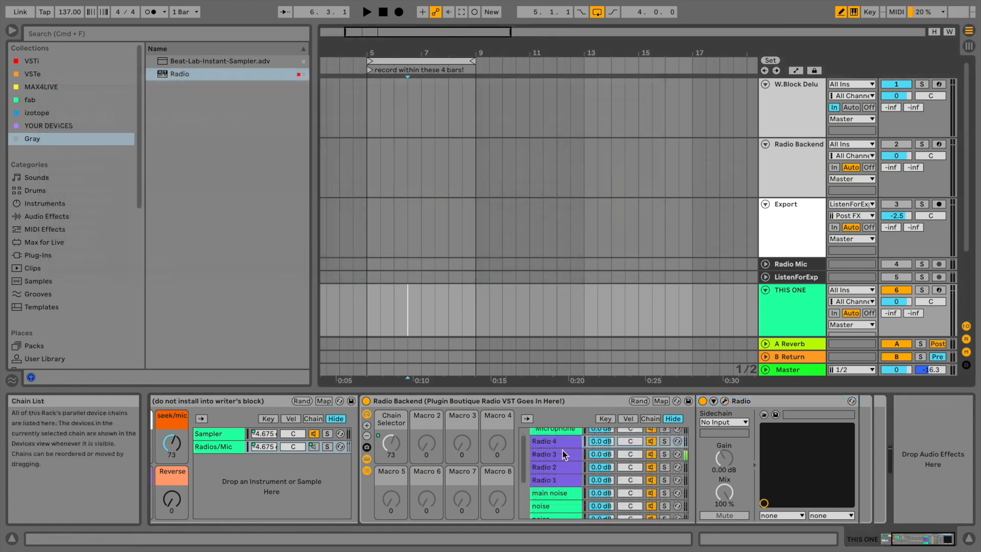
# Examine the main noise chain's Bouncy Notes device and the sample loaded in its sampler.
pyautogui.click(565, 491)
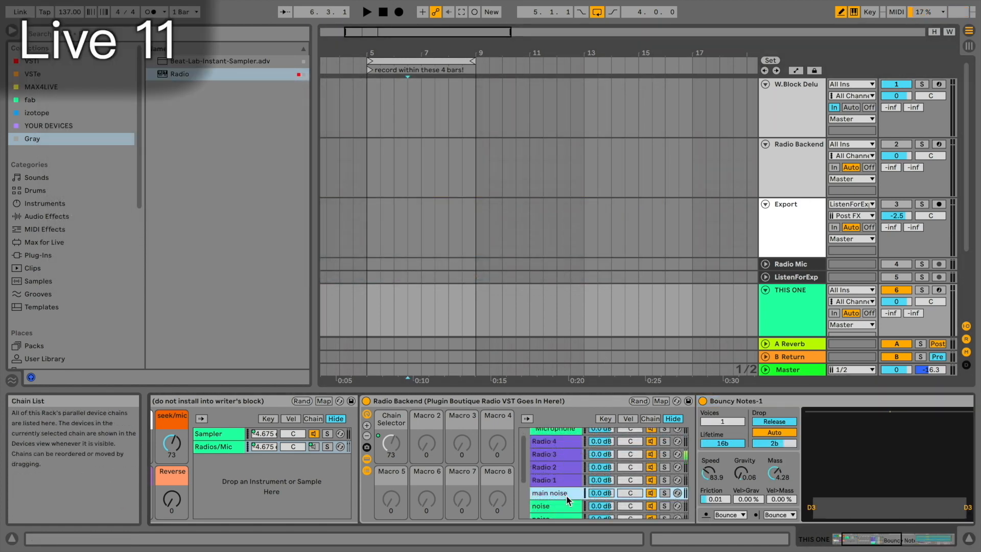
pyautogui.click(817, 452)
pyautogui.hscroll(7, 817, 453)
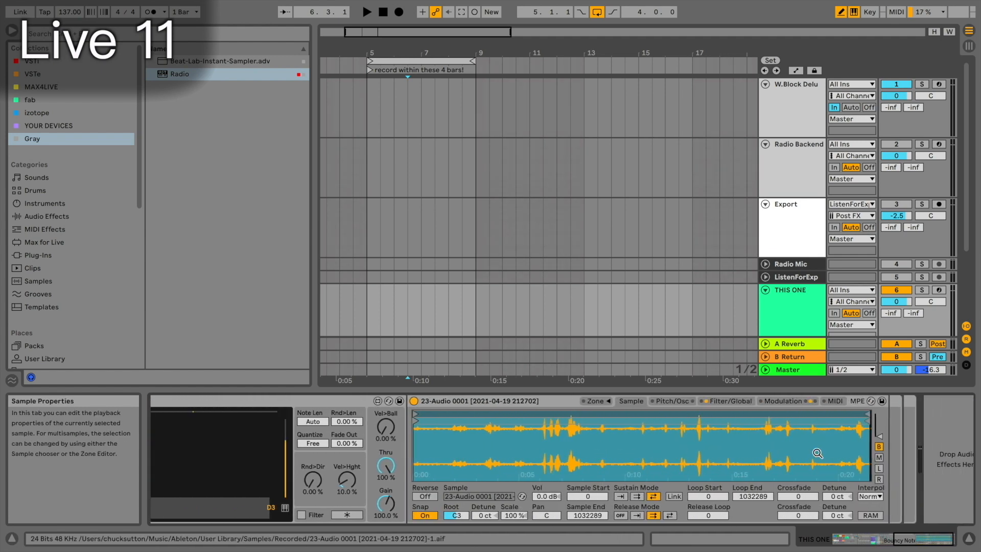
pyautogui.hscroll(-6, 864, 453)
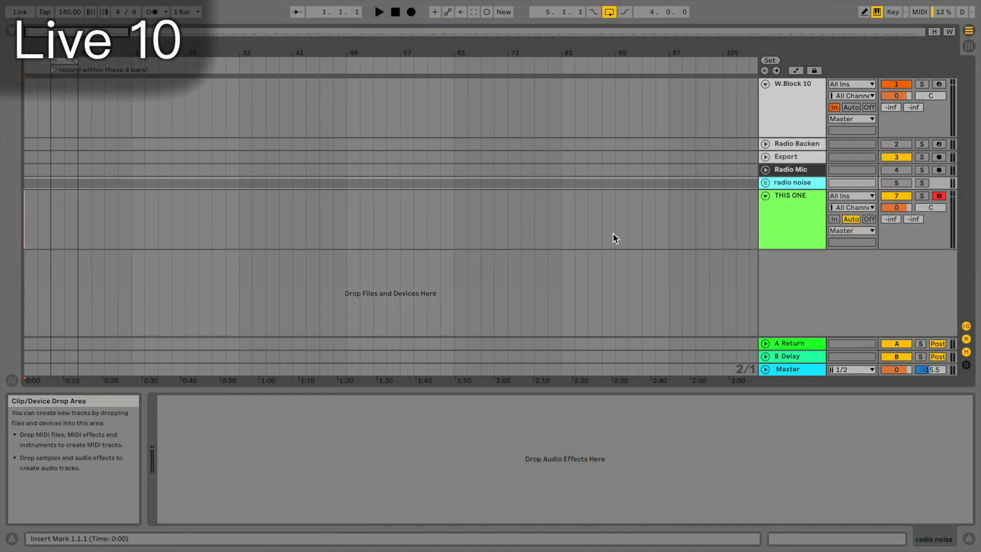
# In the Live 10 set, unfold the radio noise group and set radio noise as compressor sidechain source on the first two radio noise chains.
pyautogui.click(766, 182)
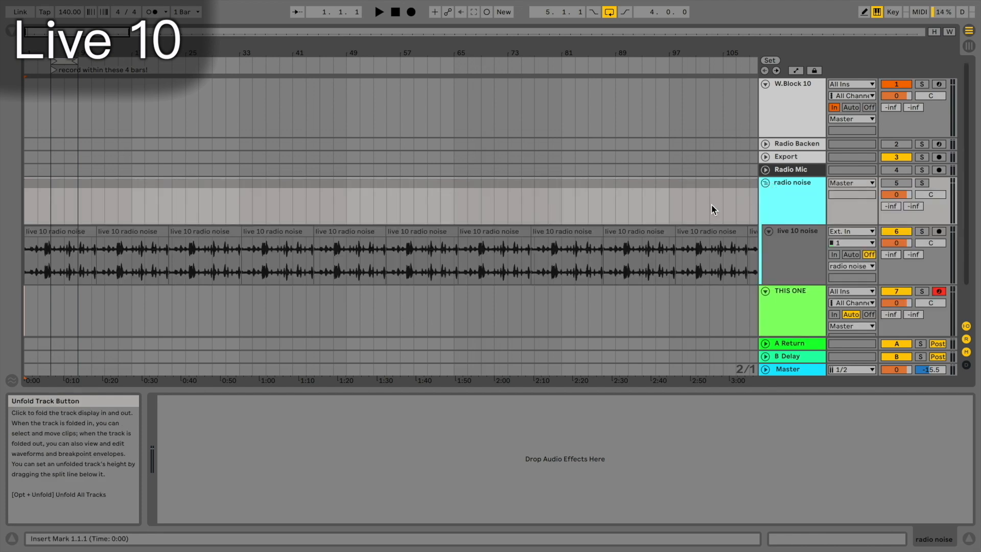
pyautogui.moveTo(303, 262); pyautogui.dragTo(559, 260)
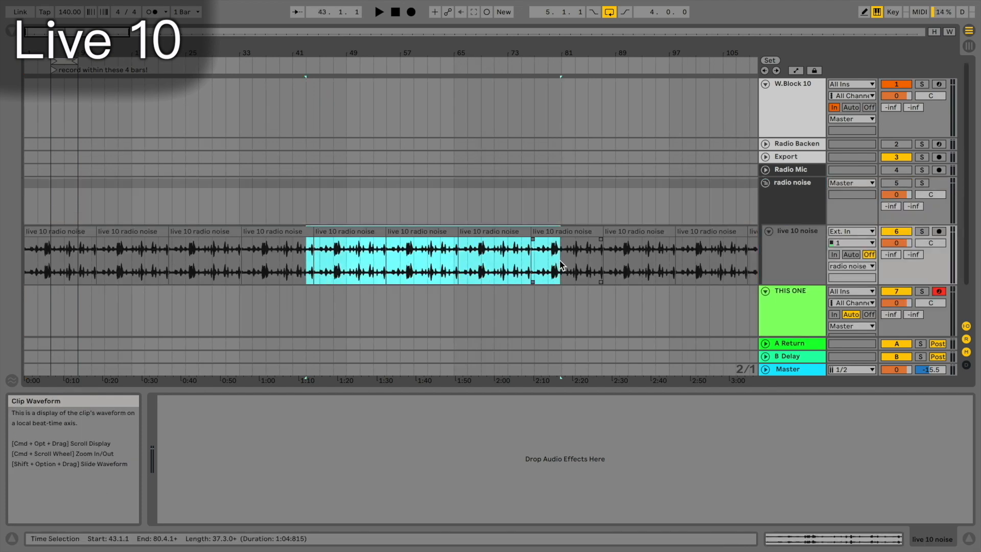
pyautogui.click(424, 314)
pyautogui.scroll(-1, 424, 315)
pyautogui.click(524, 490)
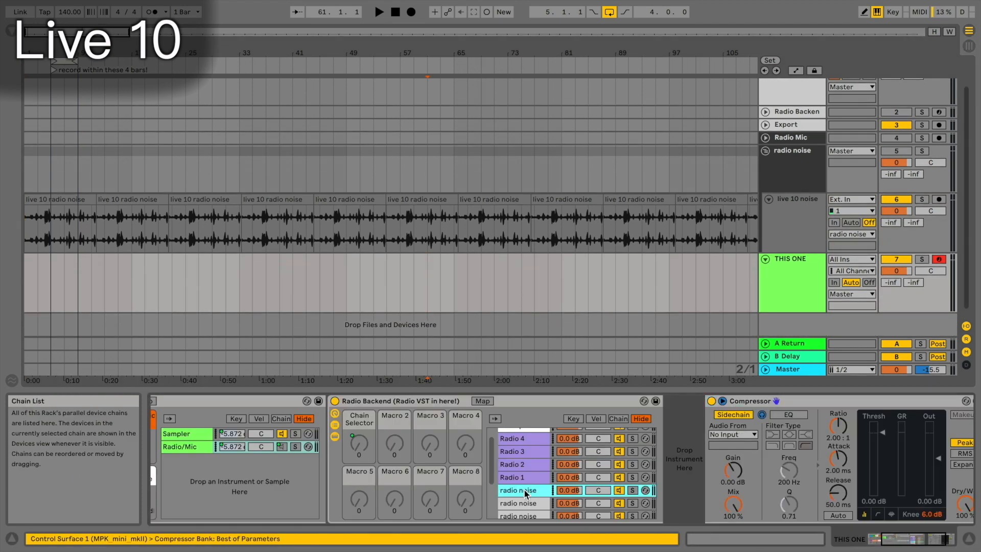
pyautogui.click(733, 434)
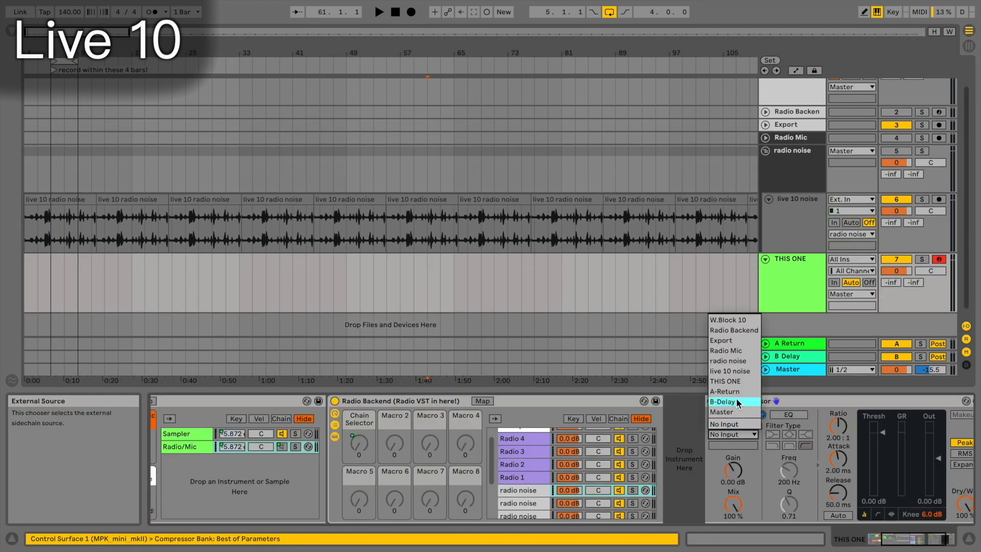
pyautogui.click(742, 361)
pyautogui.click(531, 503)
pyautogui.click(733, 434)
pyautogui.click(734, 361)
# Set the compressor sidechain source to radio noise on each of the remaining three noise chains in the Radio Backend rack.
pyautogui.scroll(-1, 537, 479)
pyautogui.scroll(-2, 538, 482)
pyautogui.click(534, 485)
pyautogui.click(733, 435)
pyautogui.click(736, 361)
pyautogui.click(533, 497)
pyautogui.click(733, 434)
pyautogui.click(733, 361)
pyautogui.click(534, 510)
pyautogui.click(733, 434)
pyautogui.click(733, 361)
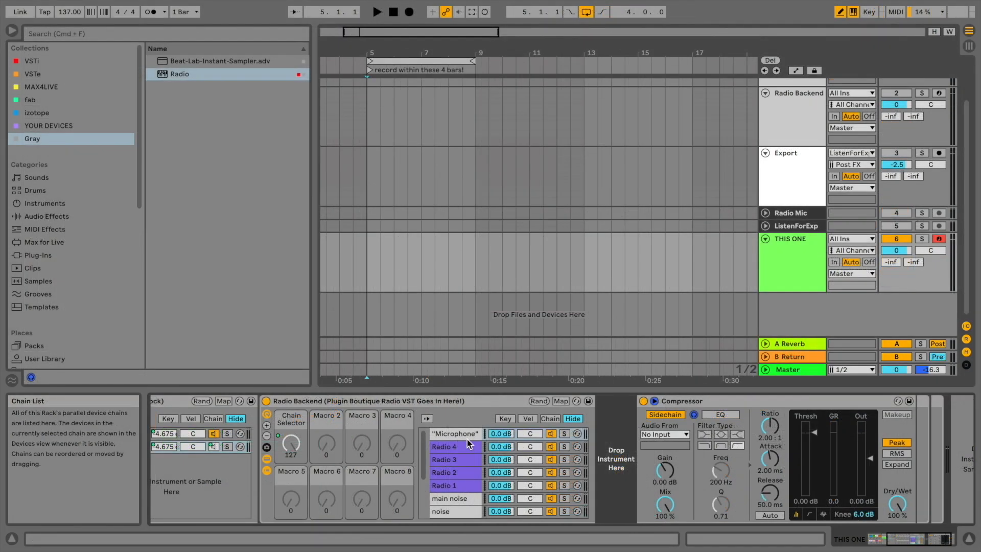
# In the Live 11 set, set the "Microphone" chain's compressor sidechain source to Radio Mic and unfold the Radio Mic track.
pyautogui.click(467, 433)
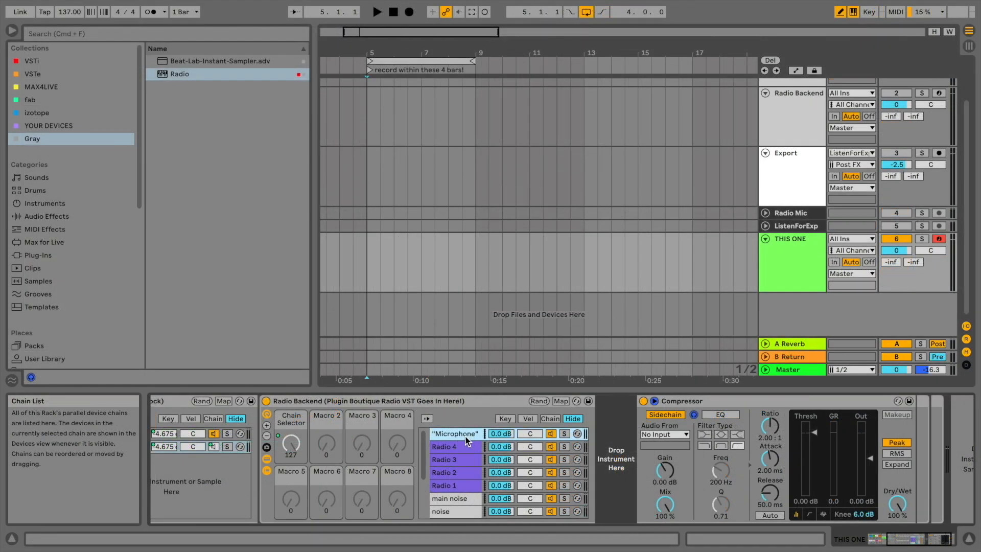
pyautogui.click(659, 434)
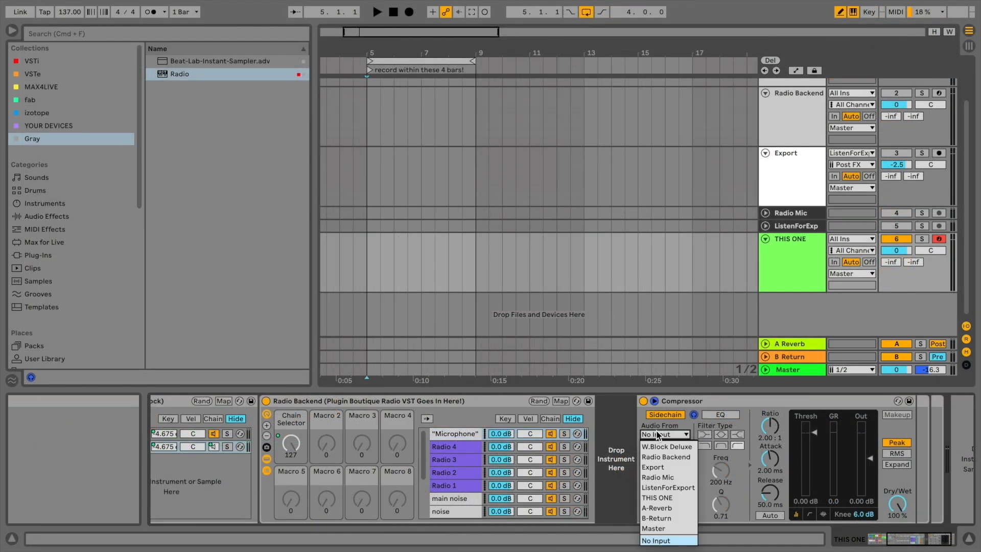
pyautogui.click(674, 477)
pyautogui.click(765, 213)
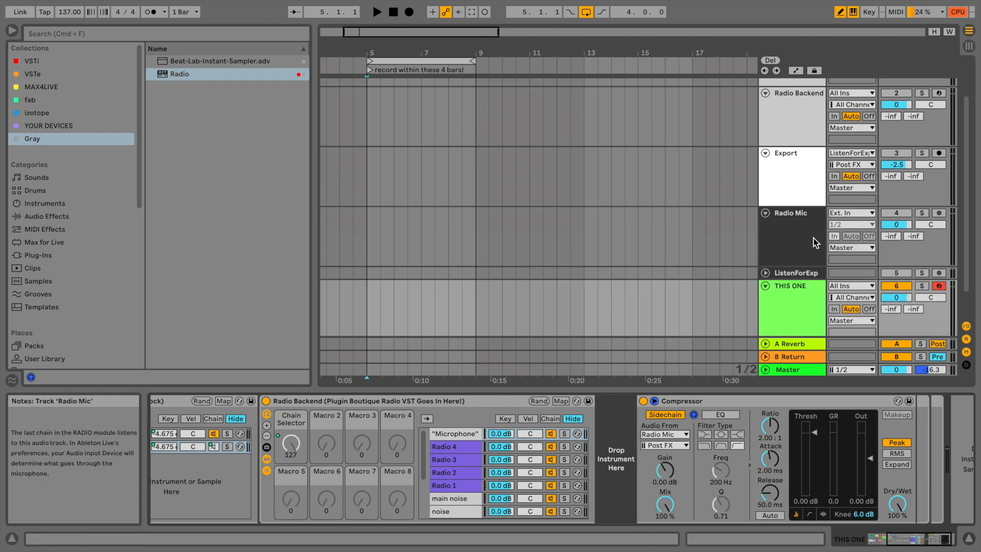
# Set the audio input device to Built-in Microphone (2 In, 0 Out) in the audio preferences and close them.
pyautogui.press('super+comma')
pyautogui.click(540, 124)
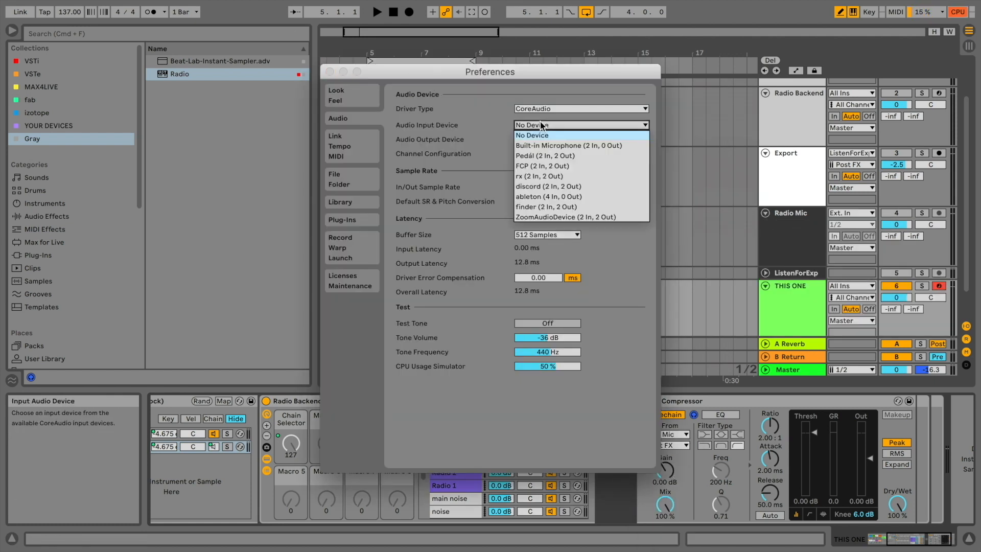
pyautogui.click(553, 146)
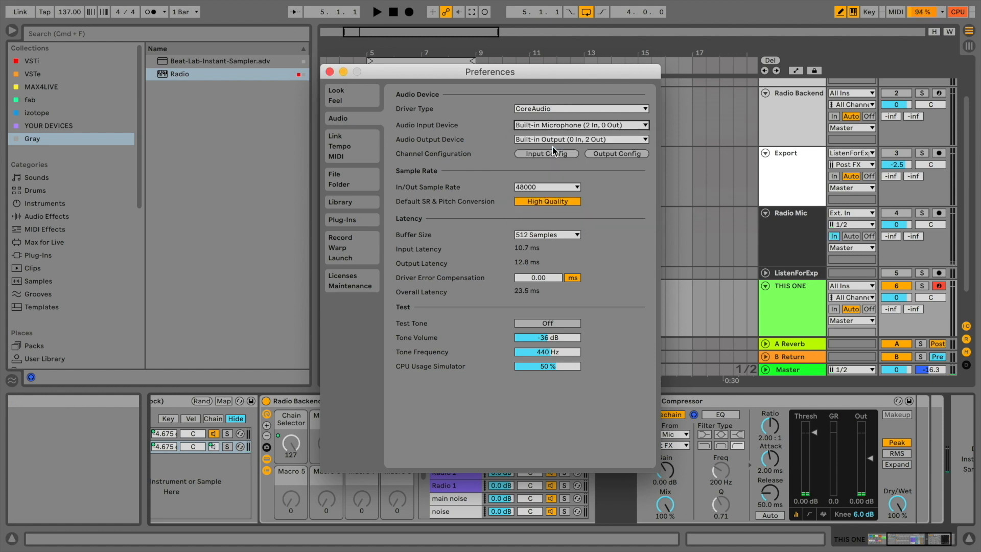
pyautogui.click(329, 71)
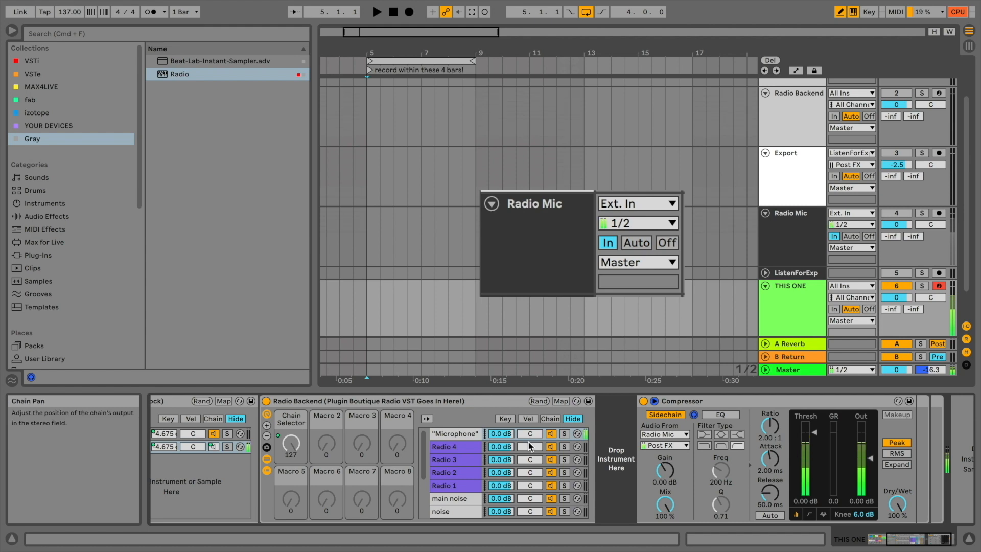
# Start playback with the THIS ONE track selected and set the RADIO shell's Play/Rec and seek/mic macros to 127.
pyautogui.hscroll(-5, 530, 446)
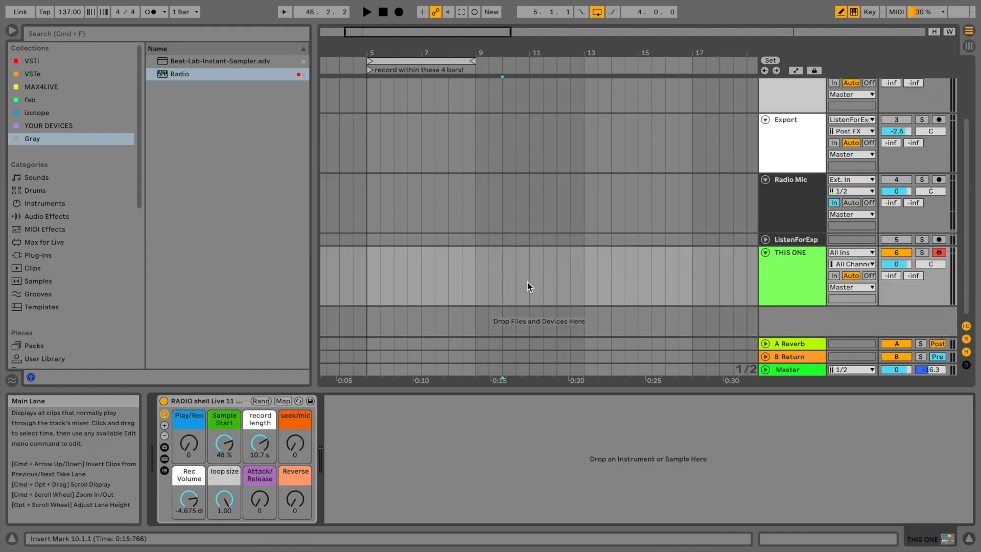
pyautogui.click(528, 282)
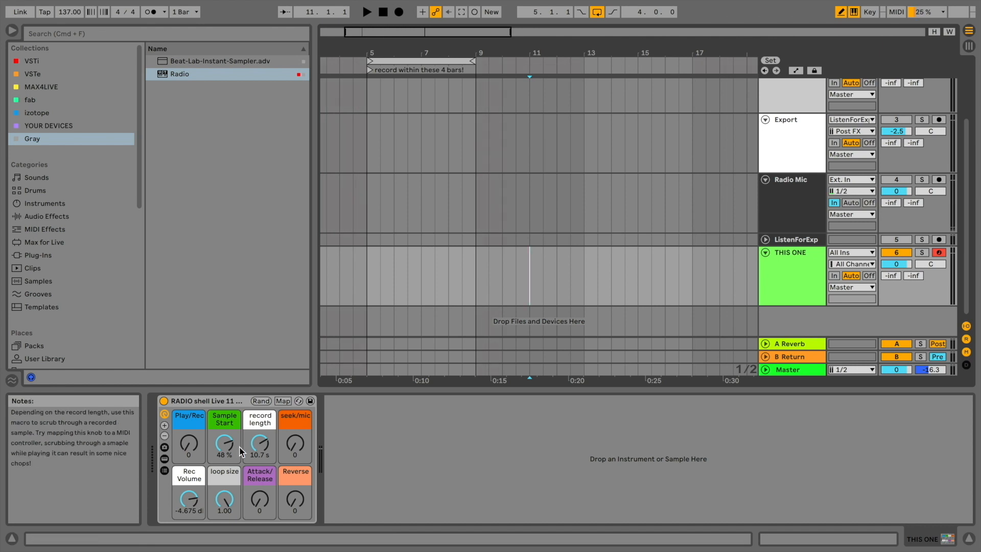
pyautogui.click(366, 12)
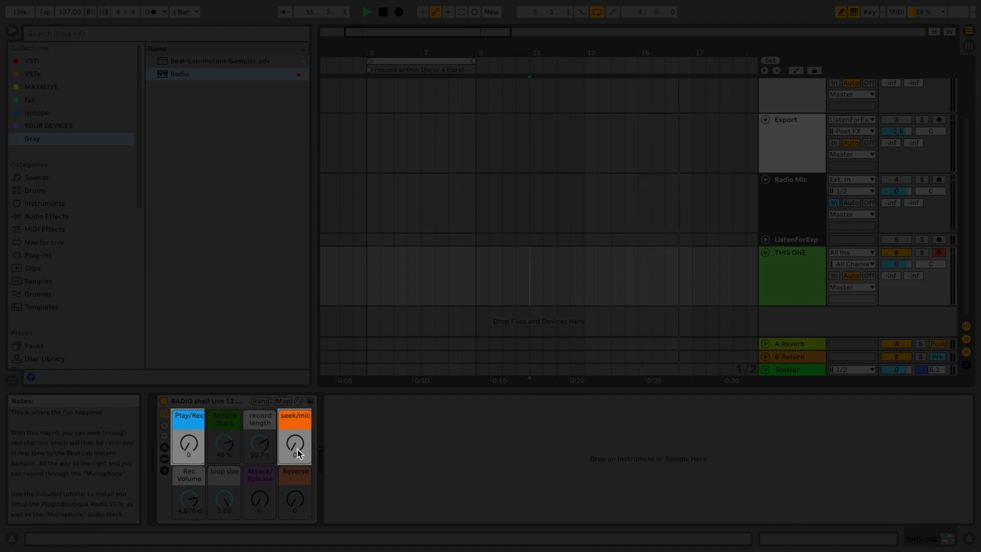
pyautogui.moveTo(190, 454); pyautogui.dragTo(190, 409)
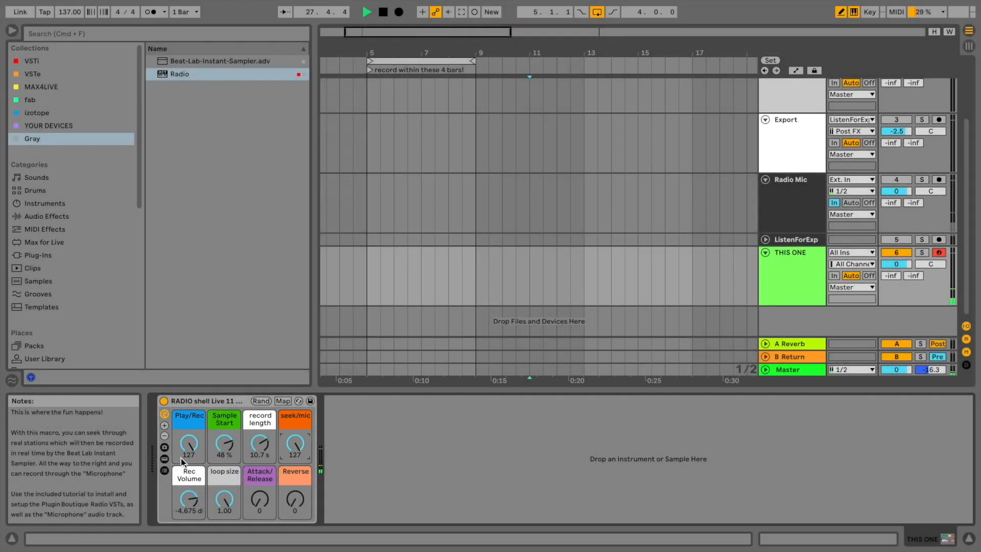
# Show the RADIO shell's chains and Instant Sampler, and set the seek/mic macro to 70.
pyautogui.click(165, 460)
pyautogui.click(323, 436)
pyautogui.click(295, 443)
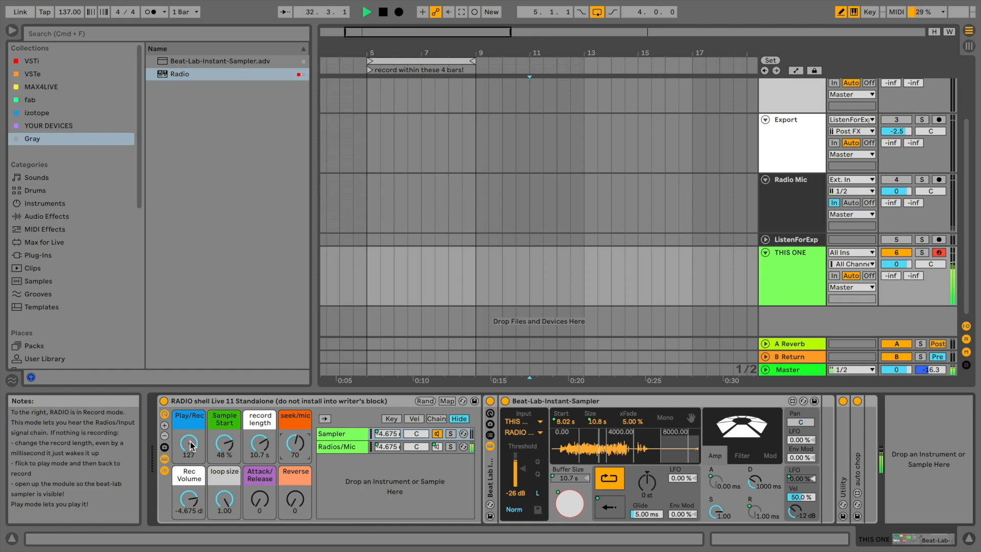
# Set the Play/Rec macro to 0 and scrub Sample Start to -57 %, then up to -17 %.
pyautogui.moveTo(190, 445); pyautogui.dragTo(190, 513)
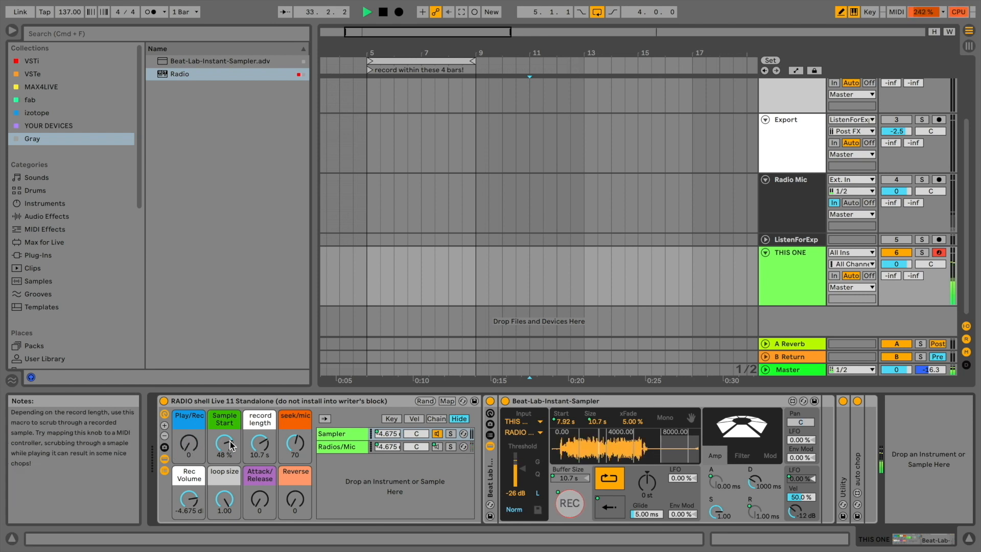
pyautogui.moveTo(231, 446); pyautogui.dragTo(231, 482)
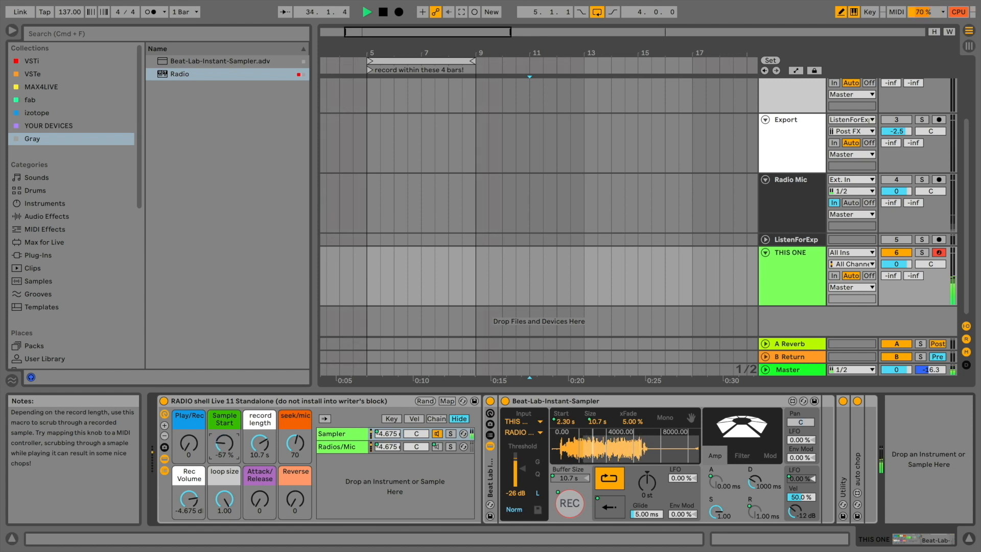
pyautogui.moveTo(229, 446); pyautogui.dragTo(229, 433)
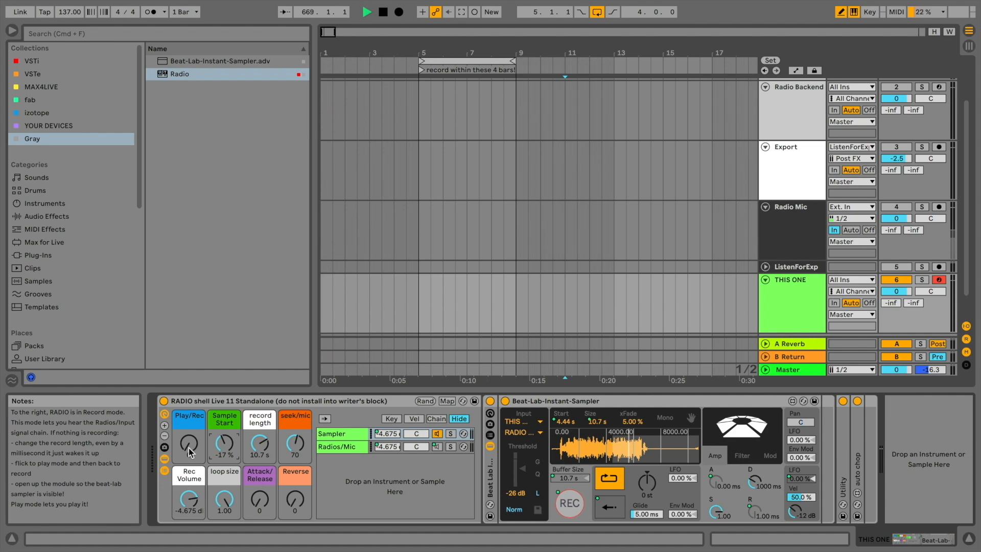
# Set the Play/Rec macro back to 127 and reduce the record length to about 9.7 s.
pyautogui.moveTo(189, 443); pyautogui.dragTo(189, 378)
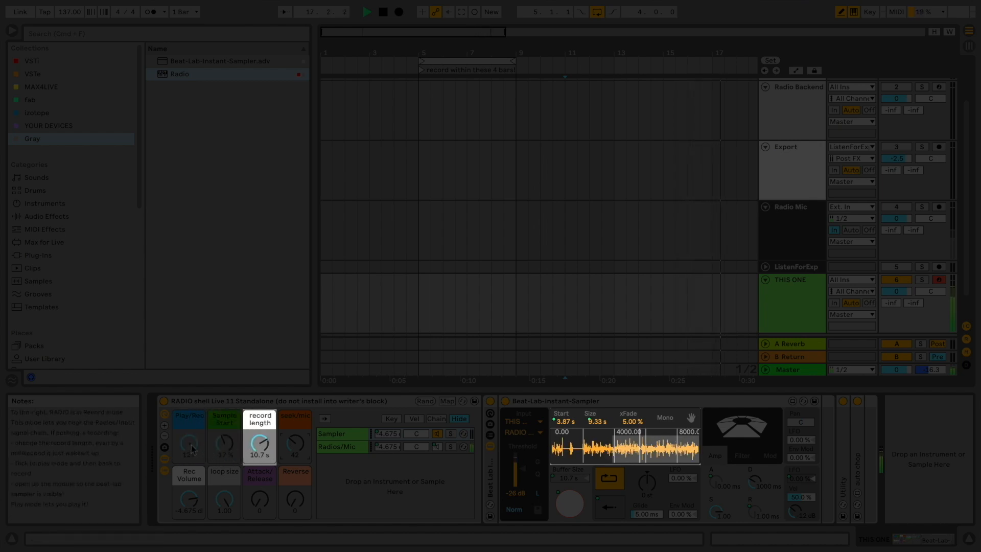
pyautogui.moveTo(263, 443); pyautogui.dragTo(264, 449)
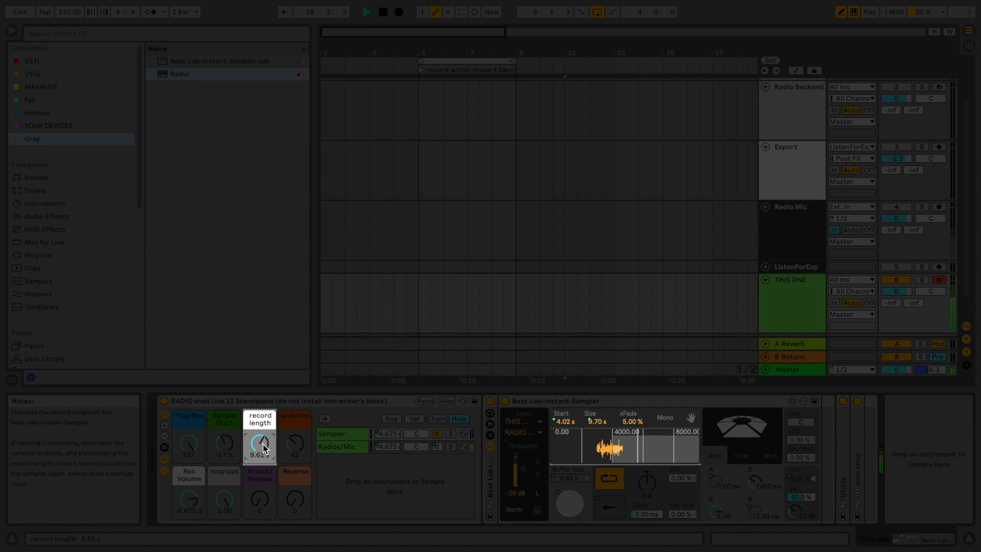
pyautogui.moveTo(263, 442); pyautogui.dragTo(265, 449)
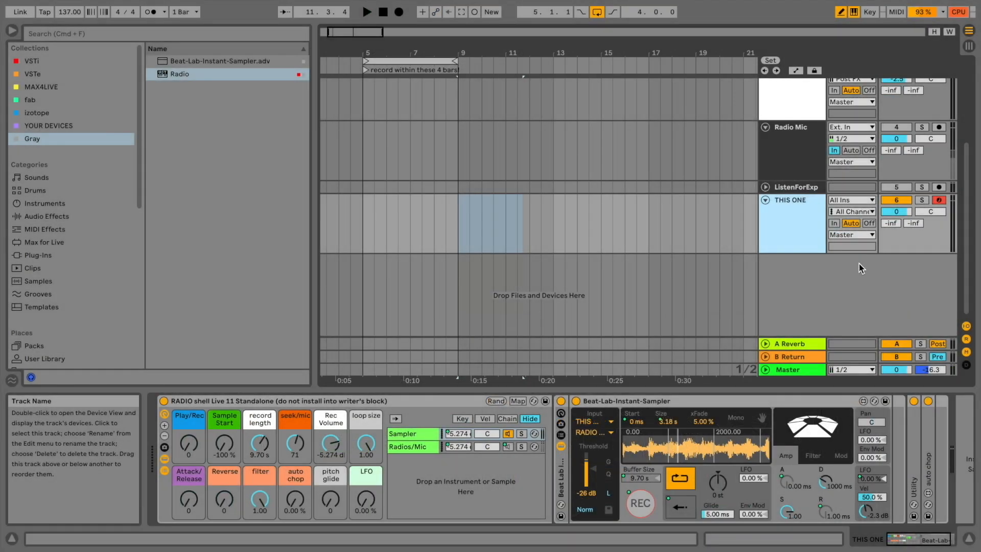
# Insert an audio track fed by THIS ONE at Post Mixer, with monitoring off, and arm it for recording.
pyautogui.click(859, 266)
pyautogui.click(859, 263)
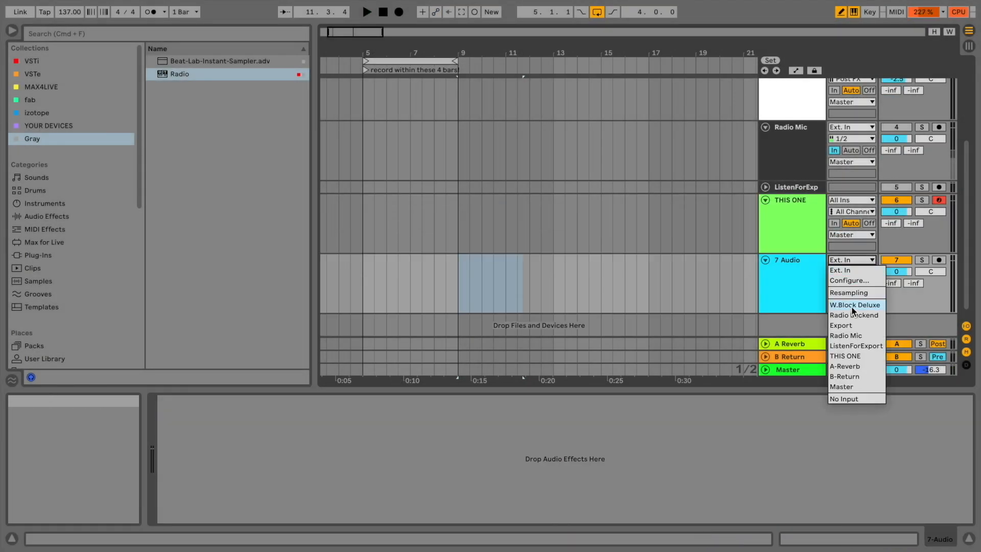
pyautogui.press('Return')
pyautogui.click(941, 259)
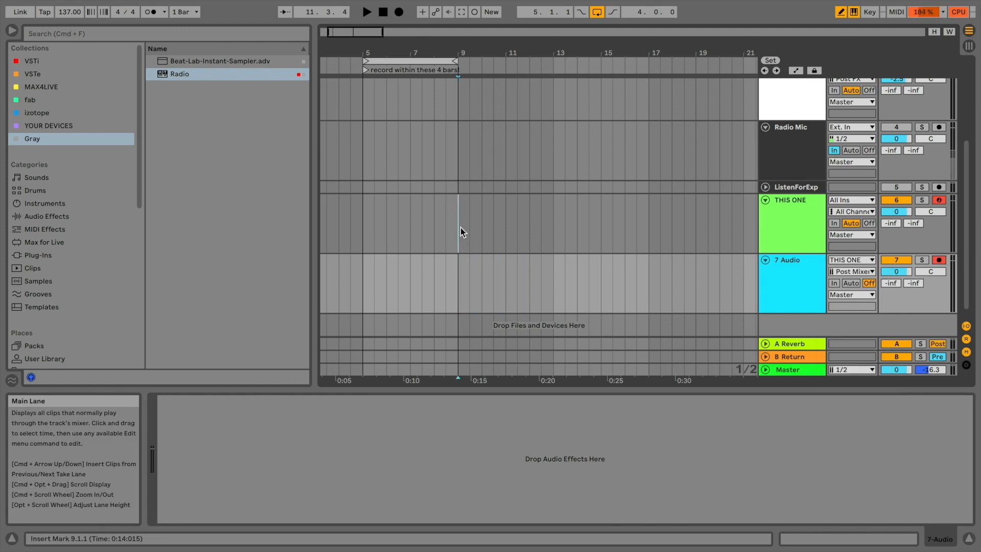
# Record from bar 9 onto both armed tracks while raising Reverse to 127, returning it to 0, and sweeping the filter macro.
pyautogui.click(459, 228)
pyautogui.click(399, 12)
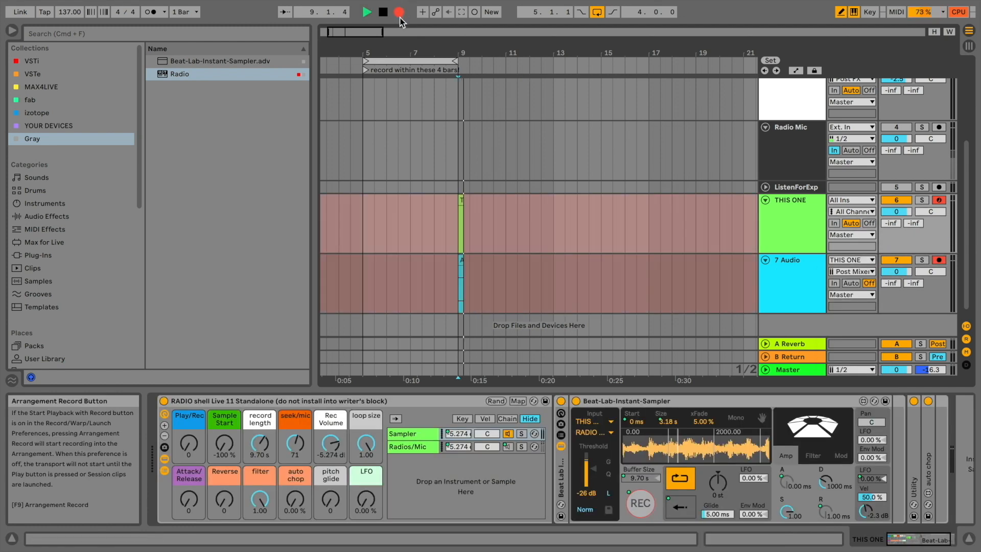
pyautogui.moveTo(224, 498); pyautogui.dragTo(223, 472)
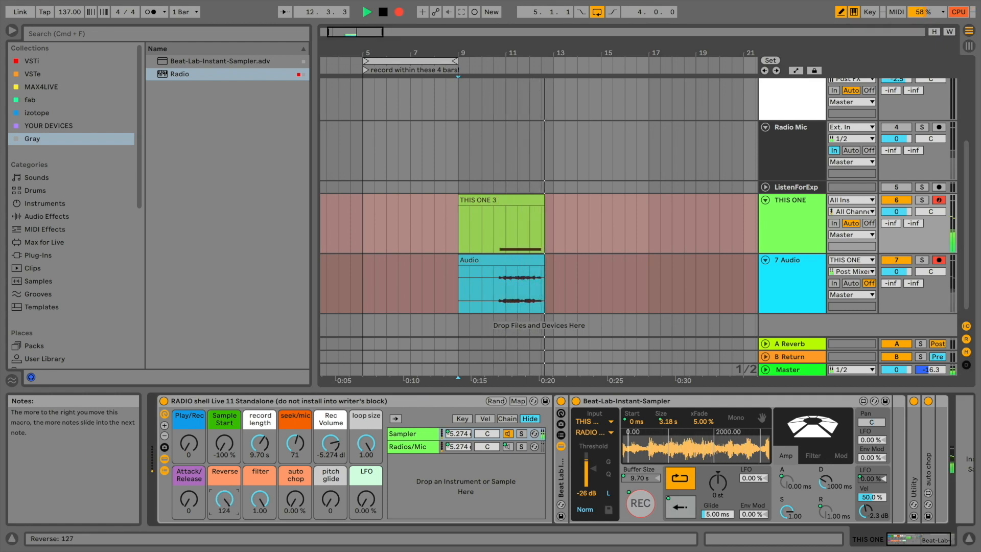
pyautogui.moveTo(227, 501); pyautogui.dragTo(229, 531)
pyautogui.moveTo(260, 498)
pyautogui.mouseDown()
pyautogui.moveTo(259, 524)
pyautogui.moveTo(262, 497)
pyautogui.mouseUp()
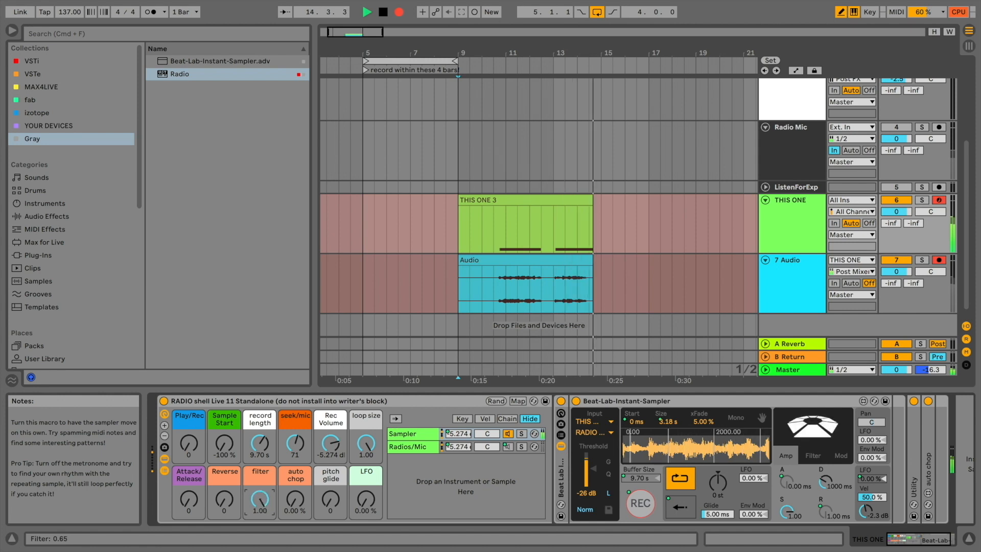
# While recording, adjust the RADIO shell's LFO macro, raise Attack/Release to 47, and adjust auto chop.
pyautogui.moveTo(366, 499); pyautogui.dragTo(369, 532)
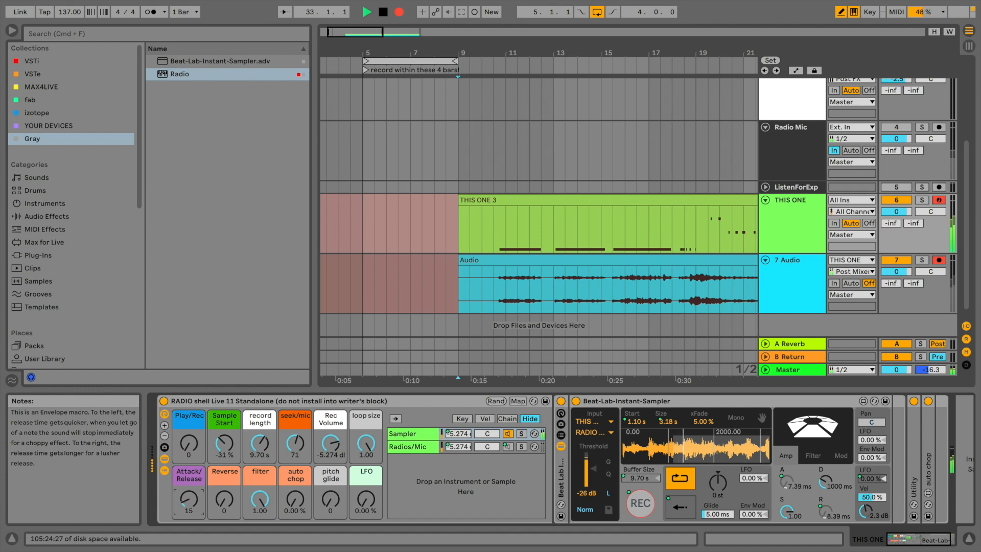
pyautogui.moveTo(188, 500); pyautogui.dragTo(188, 488)
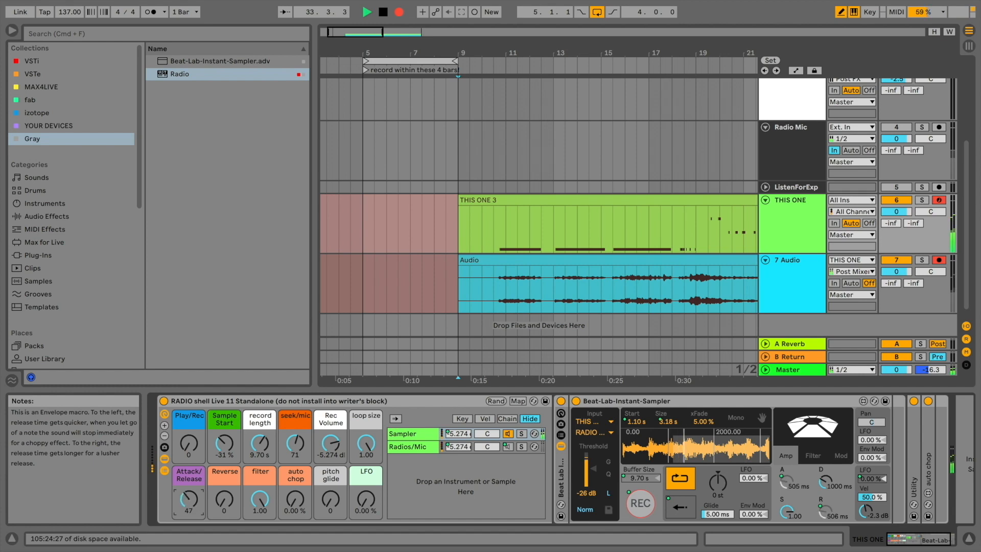
pyautogui.moveTo(288, 508); pyautogui.dragTo(288, 455)
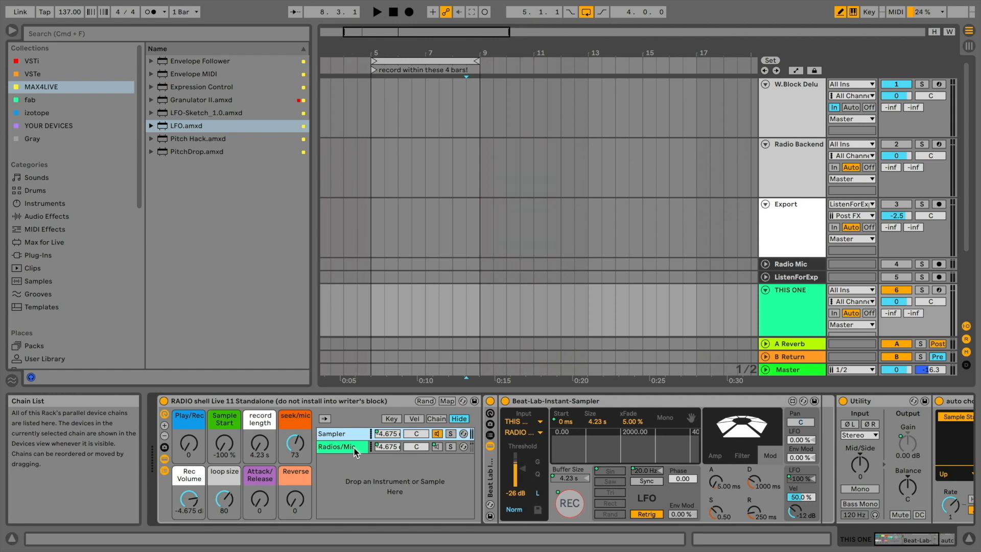
# Examine the RADIO shell's Radios/Mic and Sampler chains on THIS ONE and W.Block Deluxe, and the Radio Backend track's rack.
pyautogui.click(355, 448)
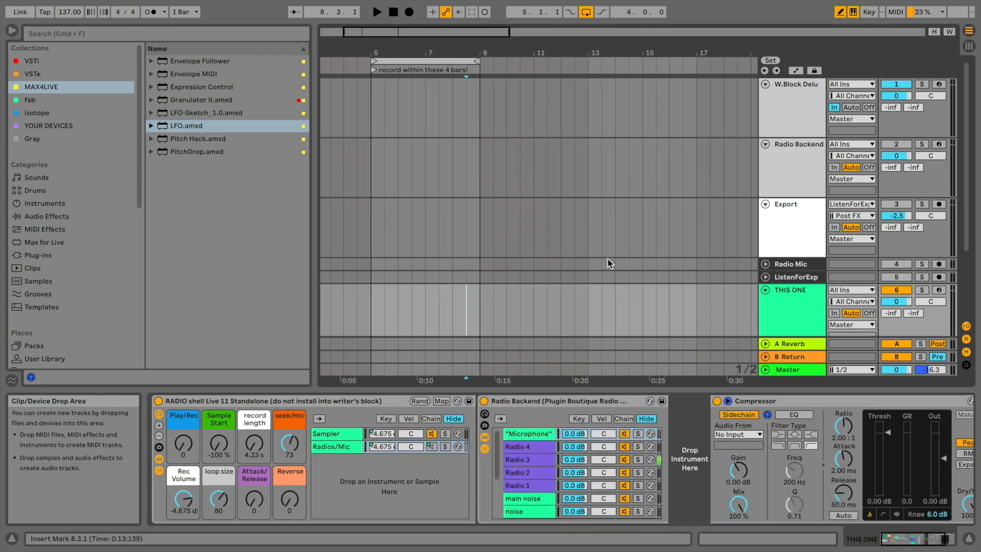
pyautogui.click(576, 116)
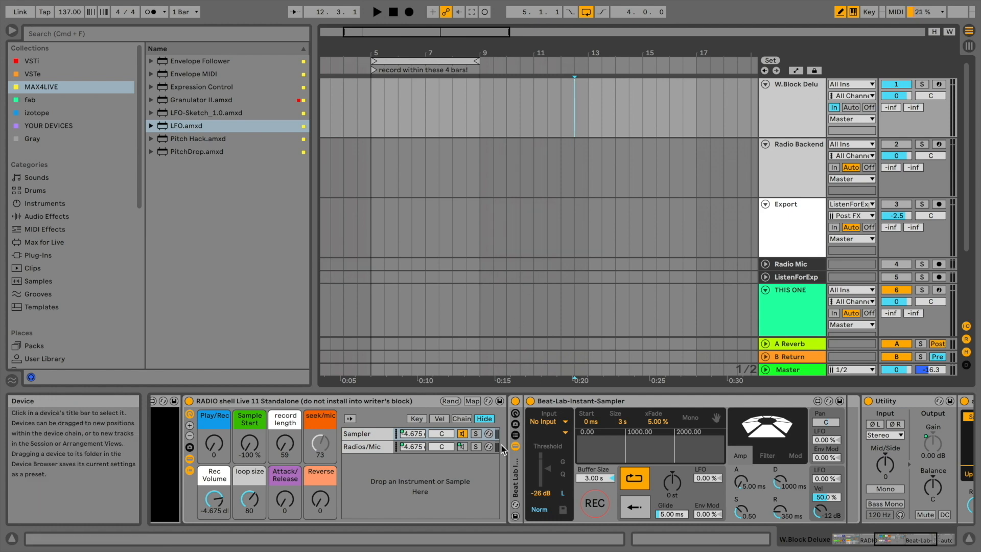
pyautogui.hscroll(-2, 500, 456)
pyautogui.click(381, 448)
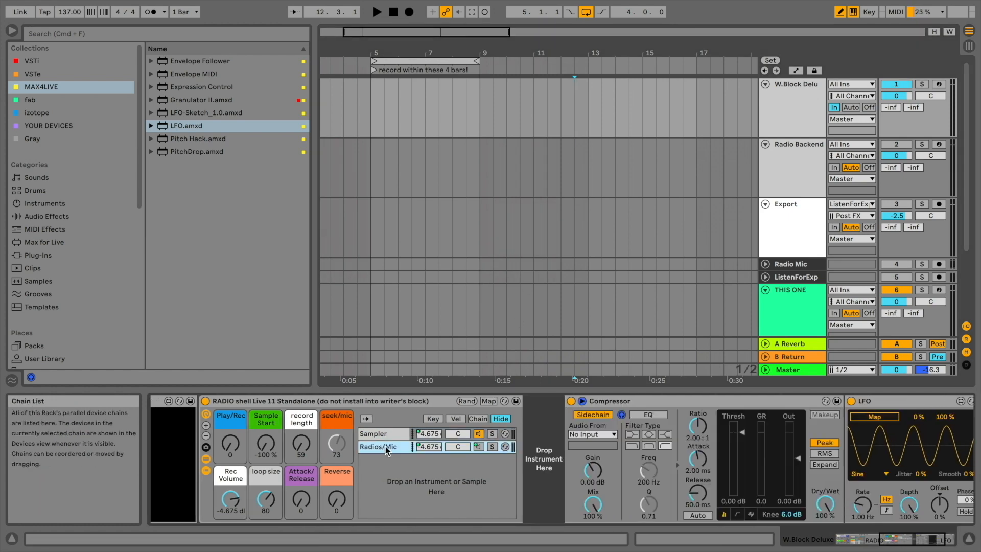
pyautogui.click(791, 162)
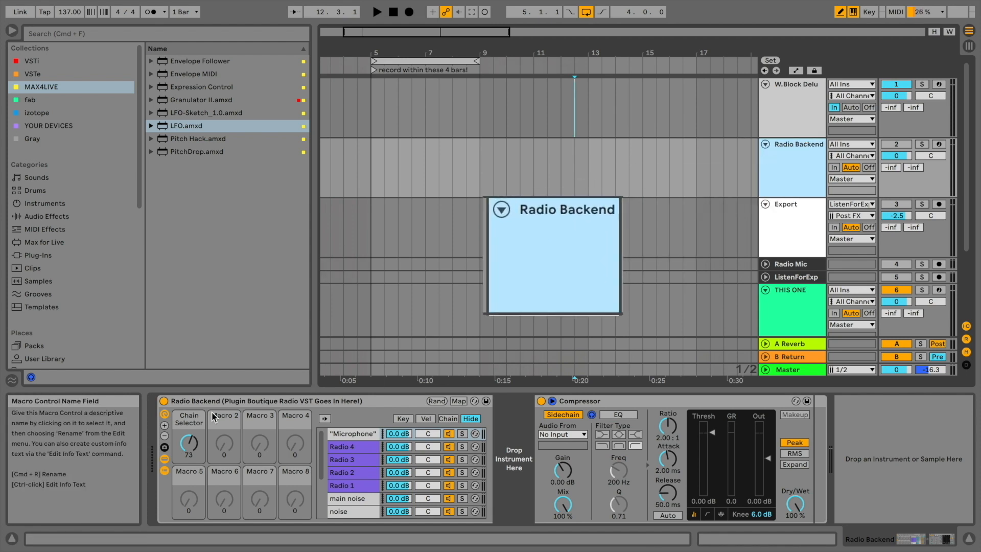
pyautogui.click(805, 94)
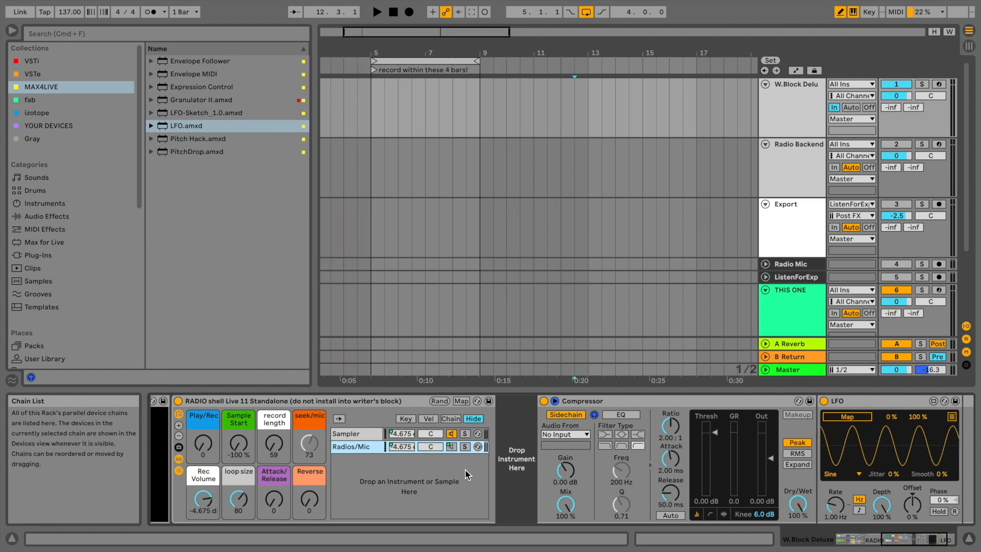
pyautogui.click(391, 434)
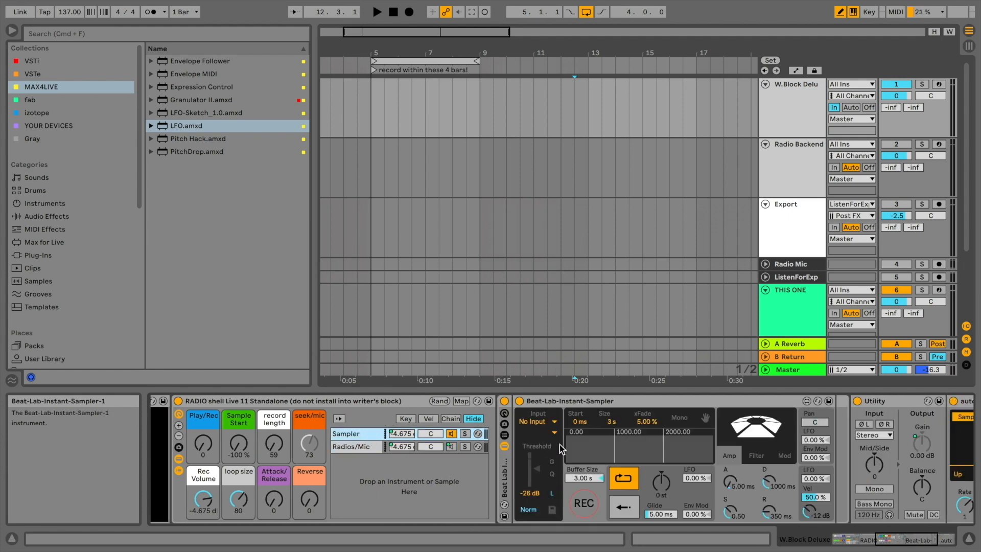
pyautogui.click(624, 177)
pyautogui.click(608, 117)
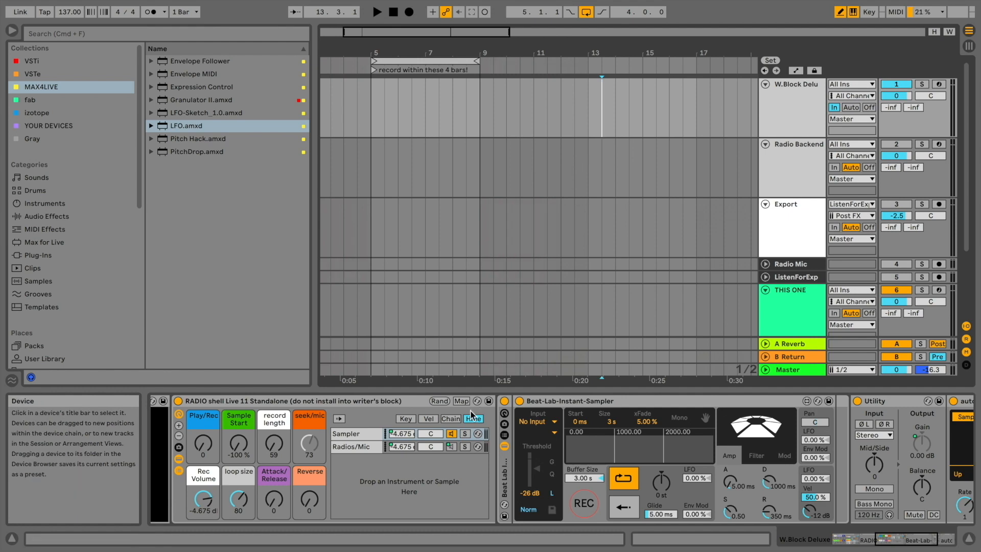
# Set the sidechain source of the Compressor in W.Block Deluxe's Radios/Mic chain to Radio Backend, Post FX.
pyautogui.click(366, 446)
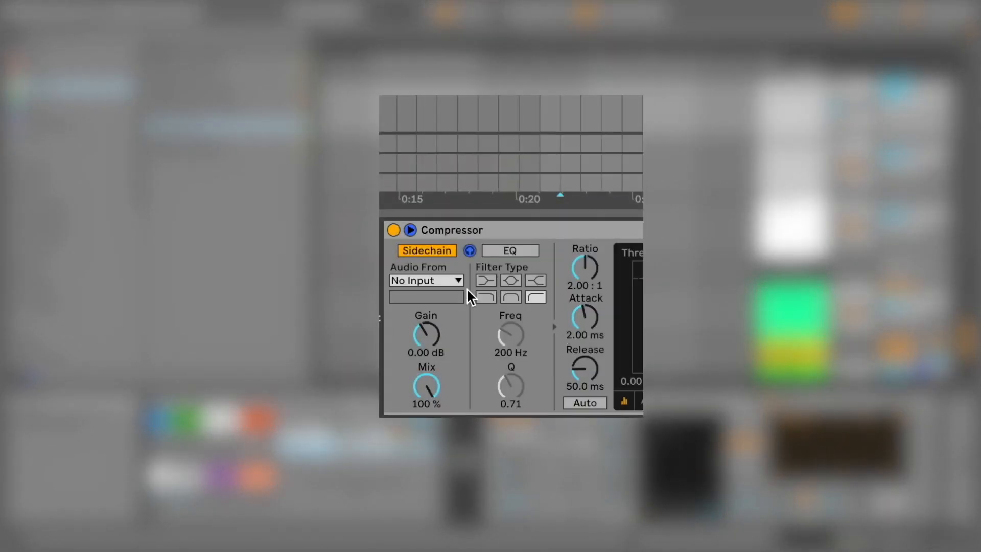
pyautogui.click(512, 434)
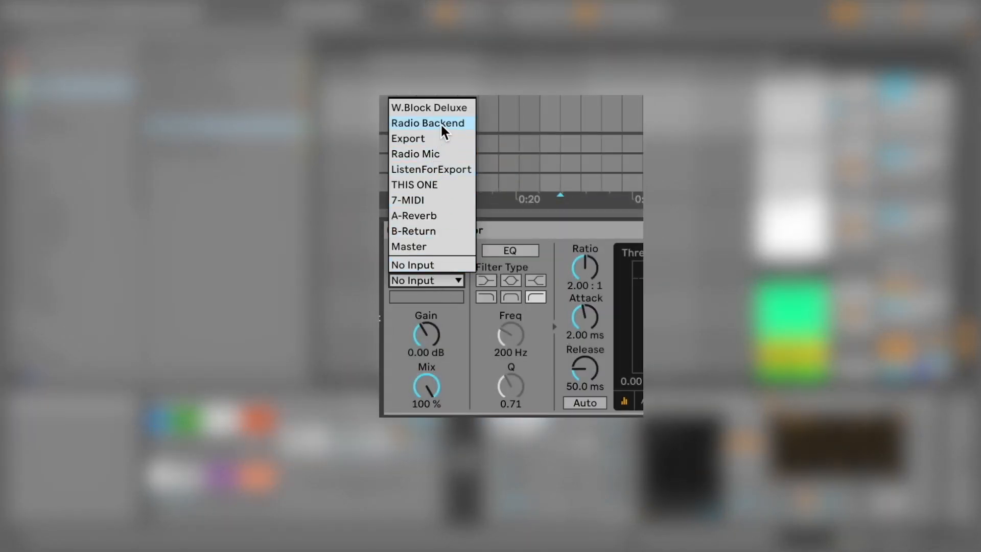
pyautogui.click(440, 123)
pyautogui.click(427, 296)
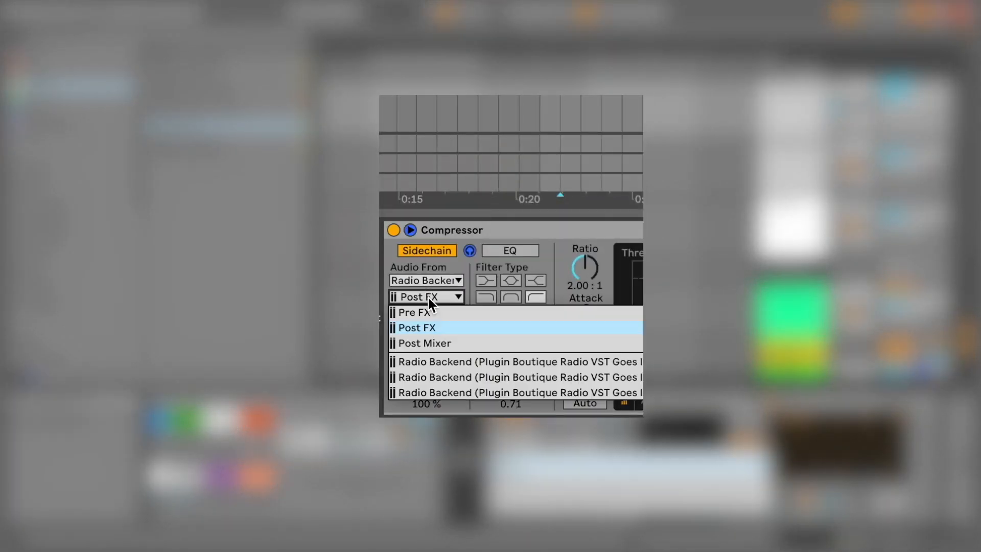
pyautogui.click(454, 327)
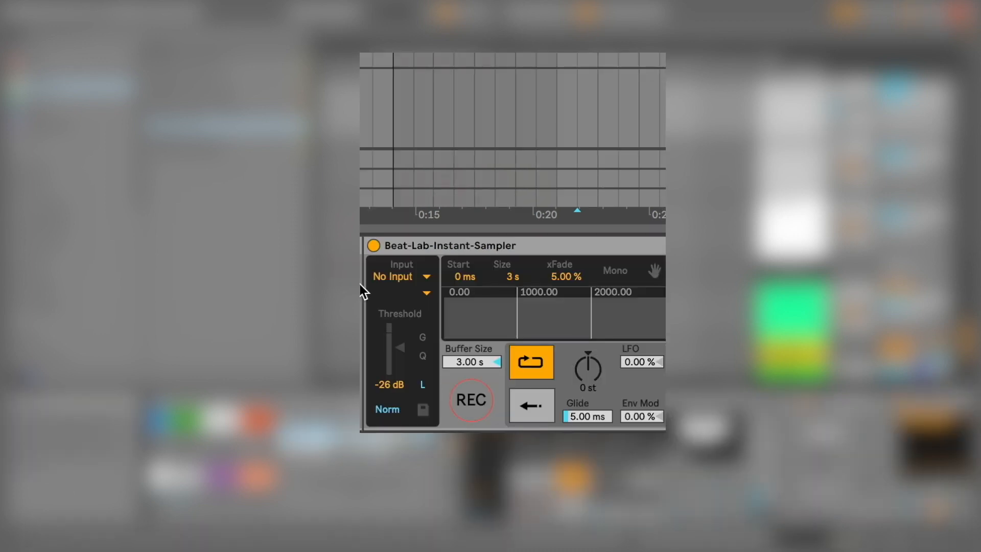
# Set the input of the Beat-Lab-Instant-Sampler in the Sampler chain to Radio Backend, Post FX.
pyautogui.click(398, 278)
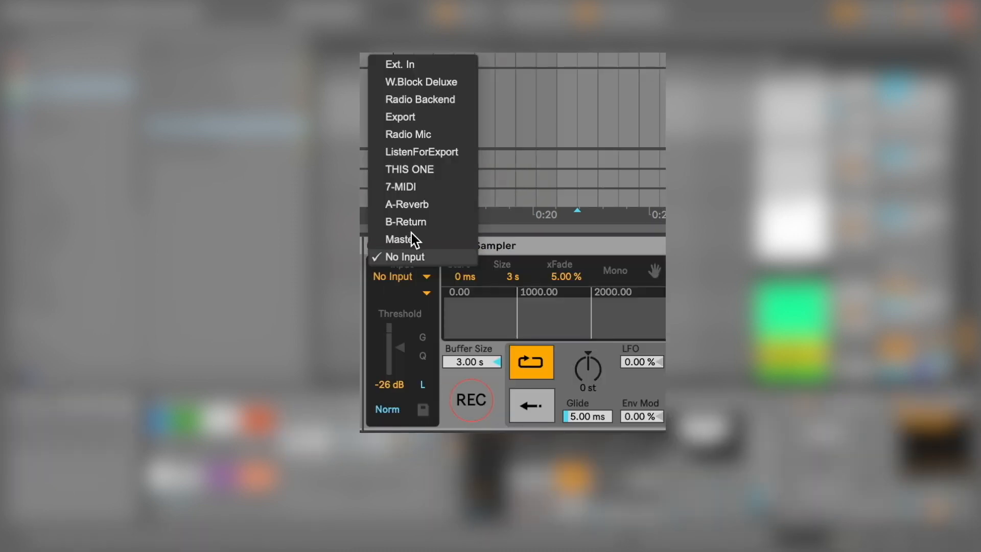
pyautogui.click(439, 102)
pyautogui.click(417, 294)
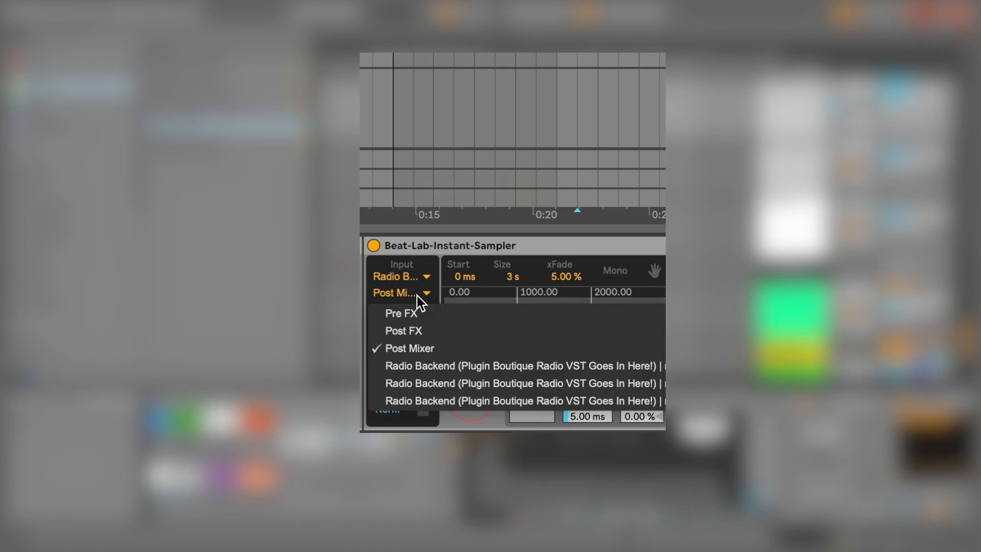
pyautogui.click(434, 334)
# Set the Radios/Mic chain's LFO depth to 0 % and map its Offset to the seek/mic macro.
pyautogui.click(316, 448)
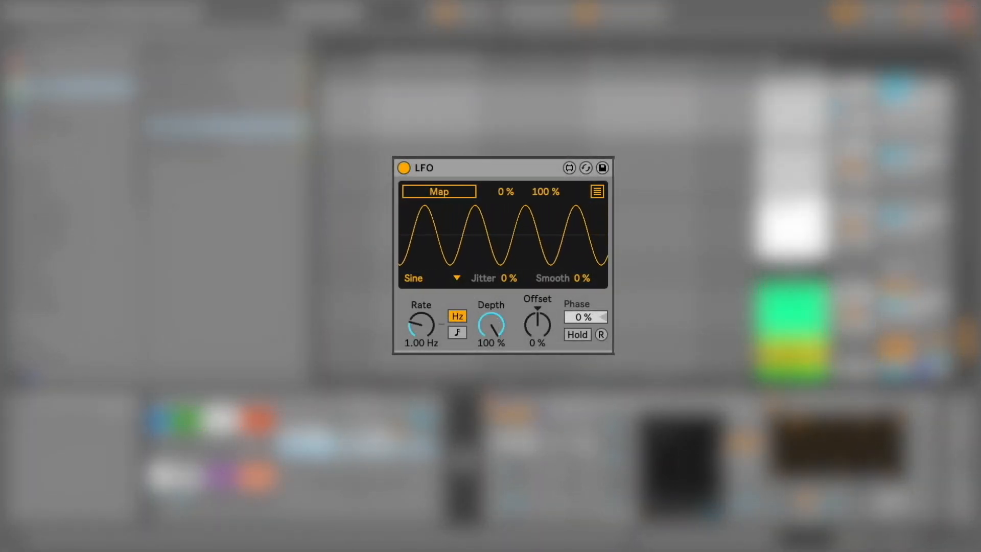
pyautogui.moveTo(498, 321); pyautogui.dragTo(498, 360)
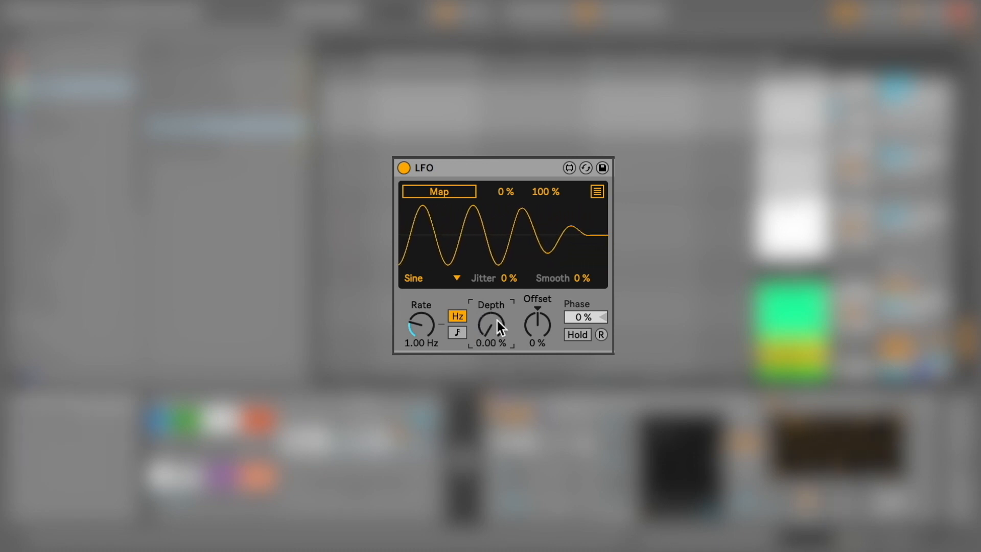
pyautogui.rightClick(544, 328)
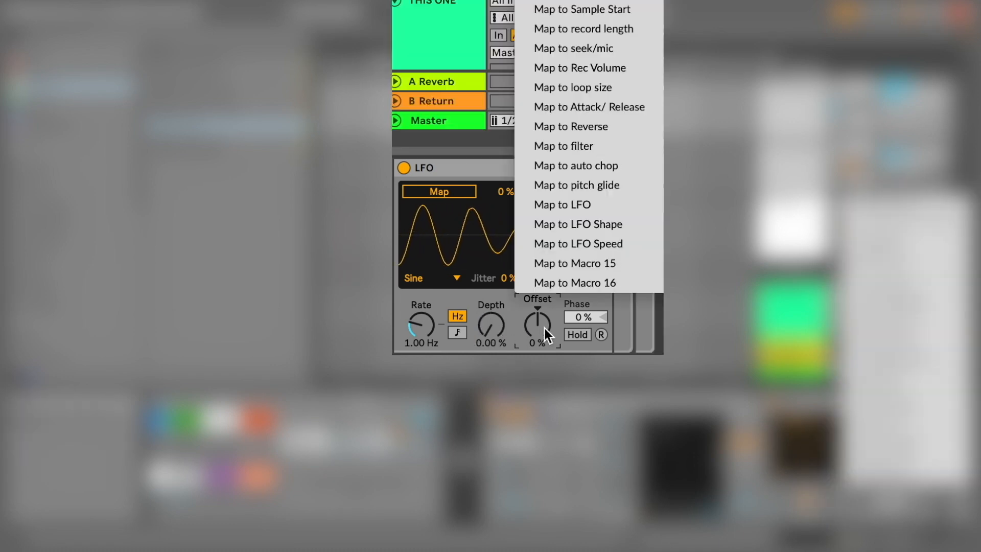
pyautogui.click(627, 48)
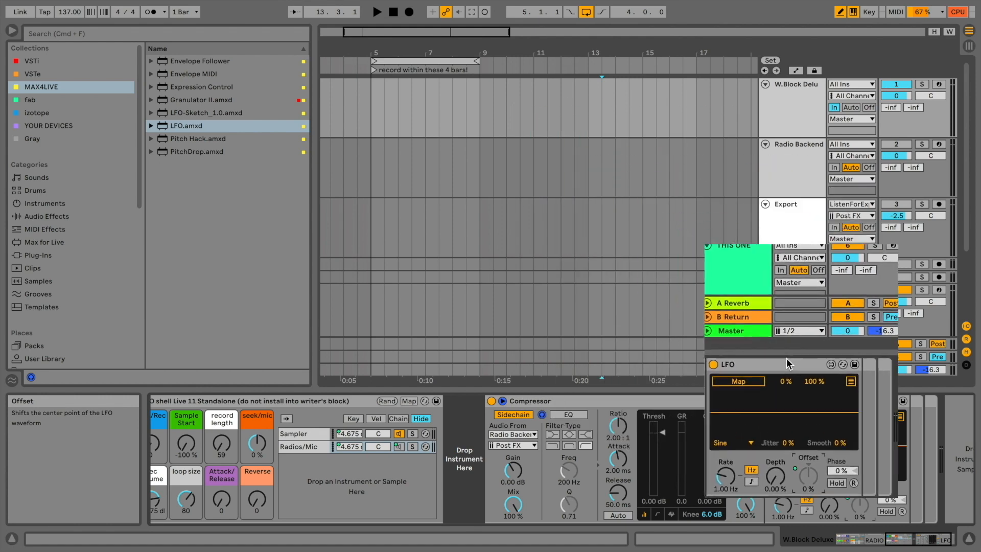
# Map the LFO to the Chain Selector macro of the Radio Backend rack.
pyautogui.click(809, 419)
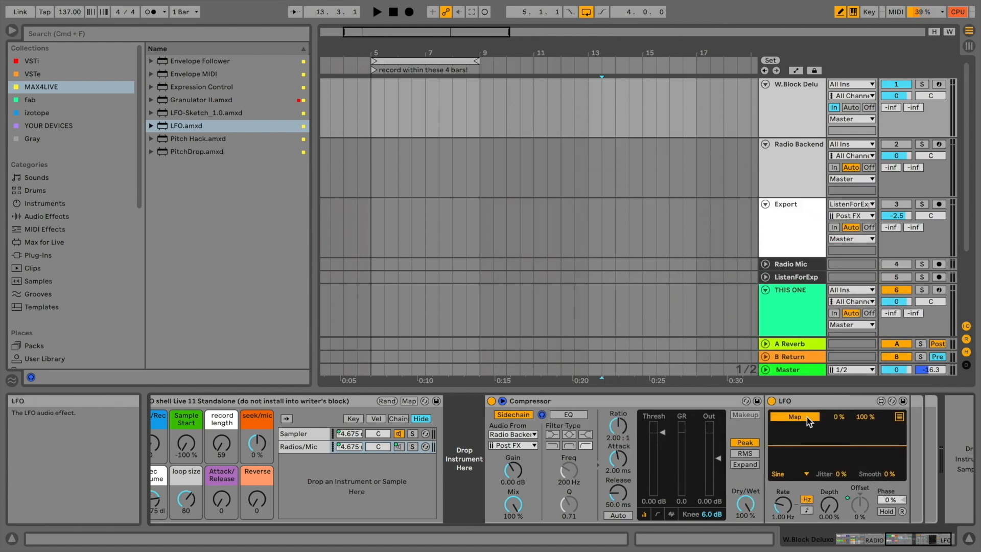
pyautogui.click(797, 179)
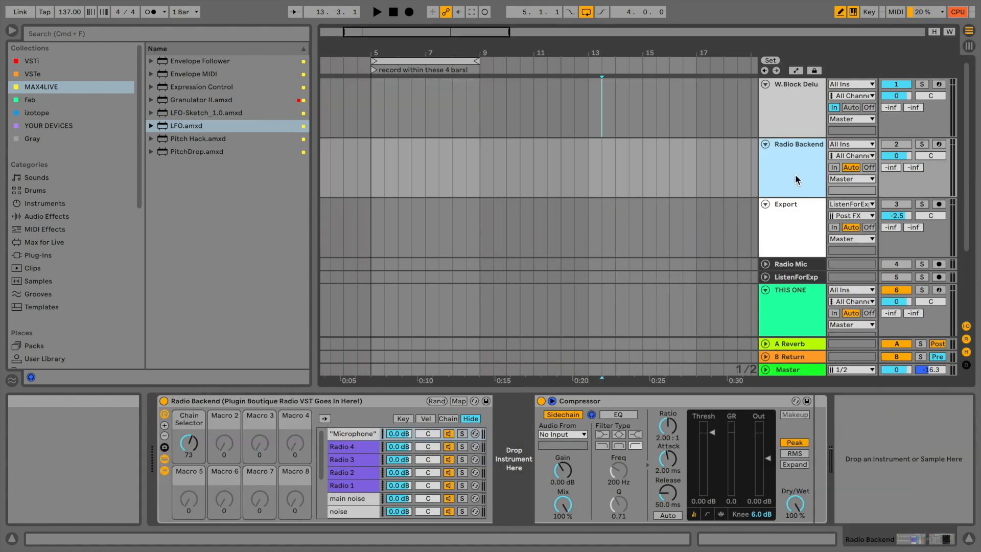
pyautogui.click(189, 449)
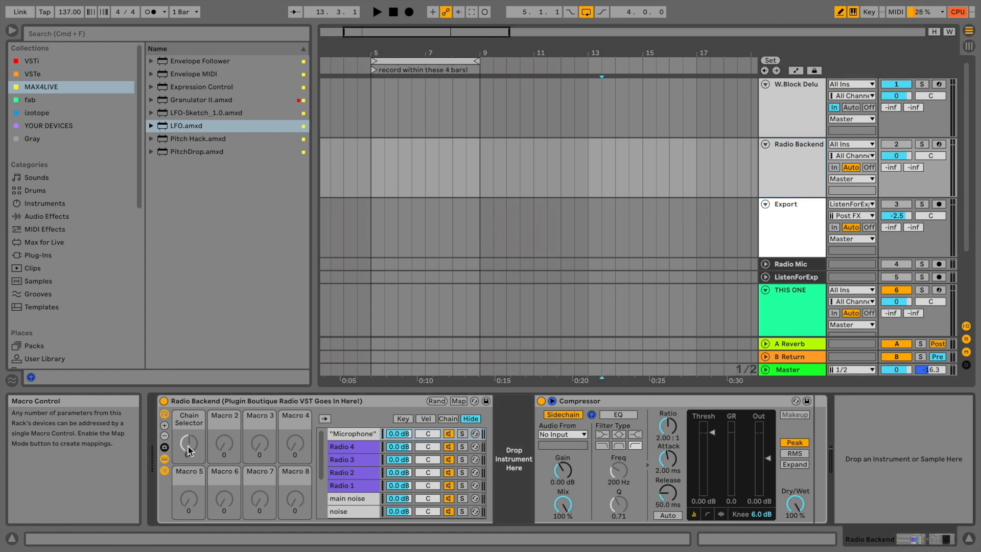
# Save W.Block Deluxe's RADIO shell as a preset in the User Library, keeping its suggested Live 11 Standalone name.
pyautogui.click(789, 110)
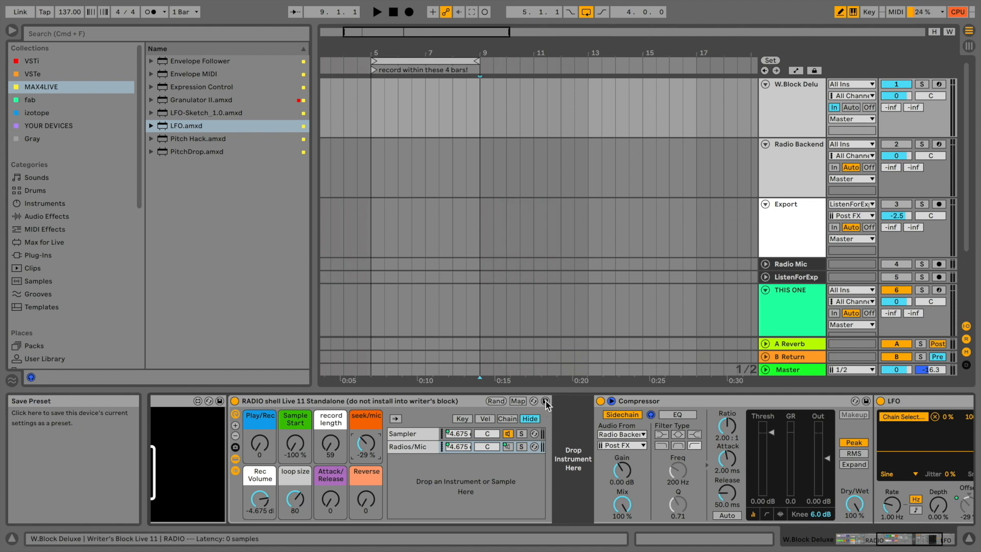
pyautogui.click(545, 402)
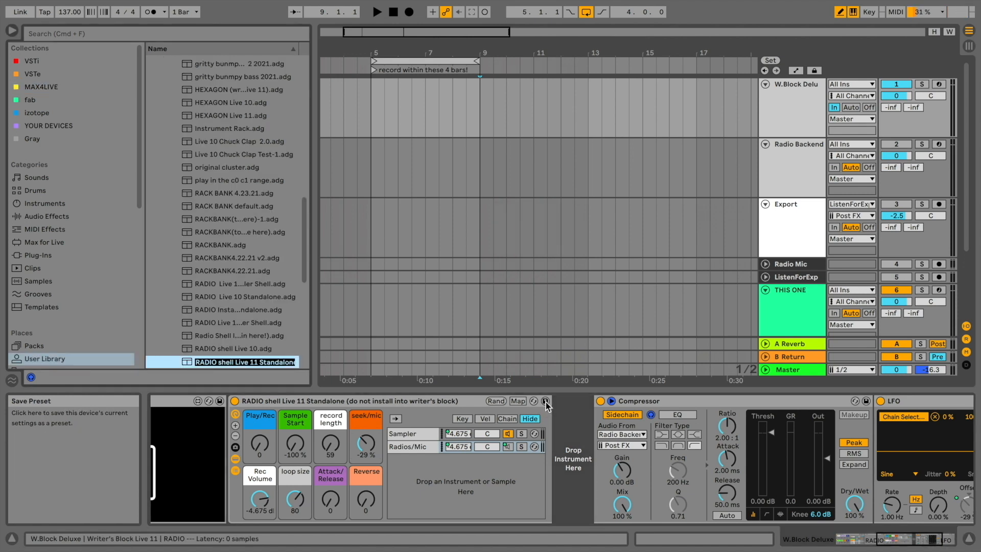
pyautogui.press('Return')
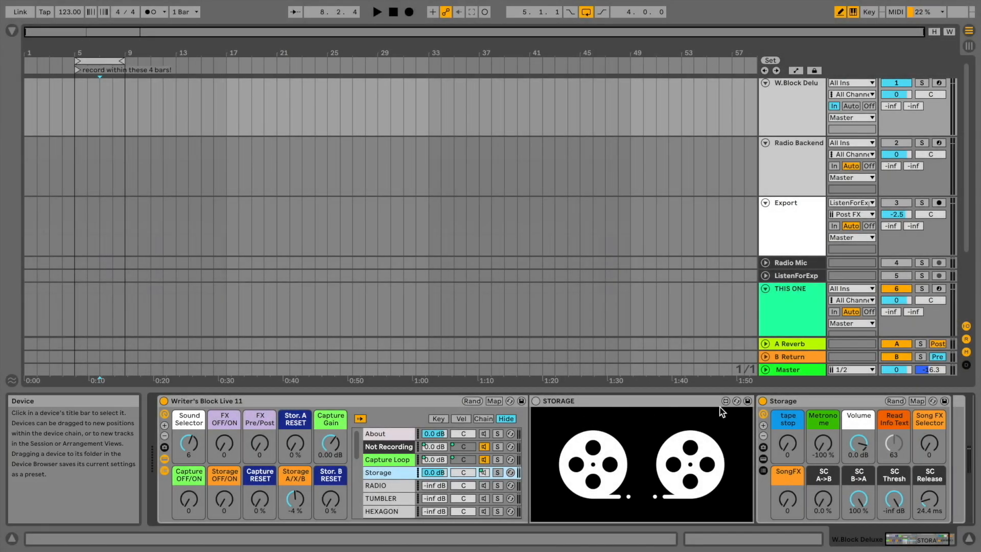
# Examine the Storage rack, then the Writer's Block FX chain with its DryBus/SafeTake Switch rack.
pyautogui.click(816, 402)
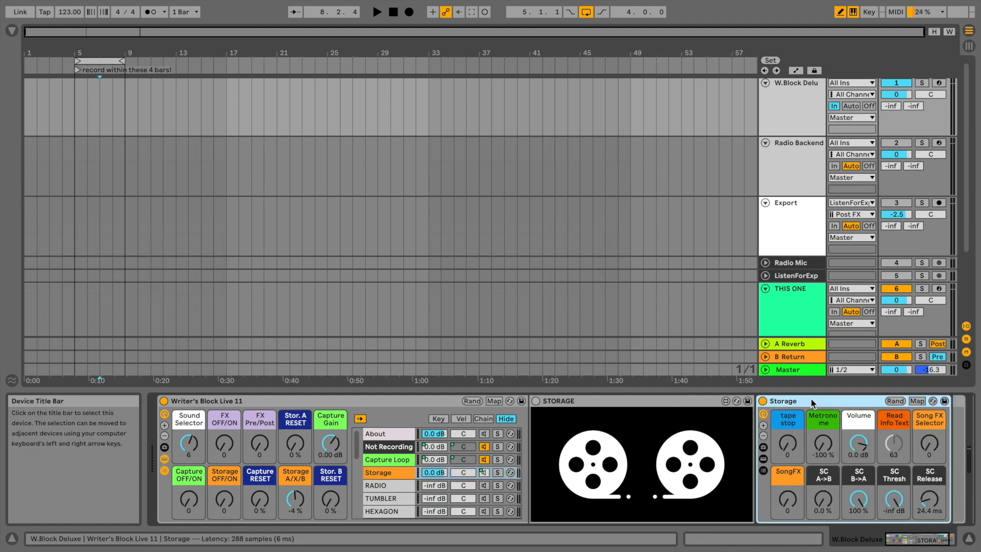
pyautogui.click(408, 490)
pyautogui.scroll(-5, 408, 491)
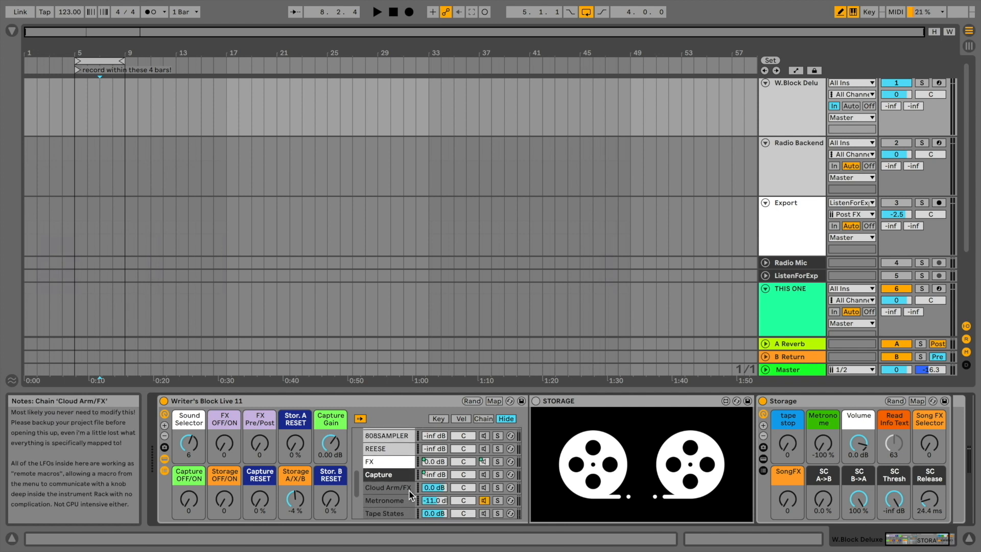
pyautogui.click(397, 463)
pyautogui.hscroll(6, 835, 463)
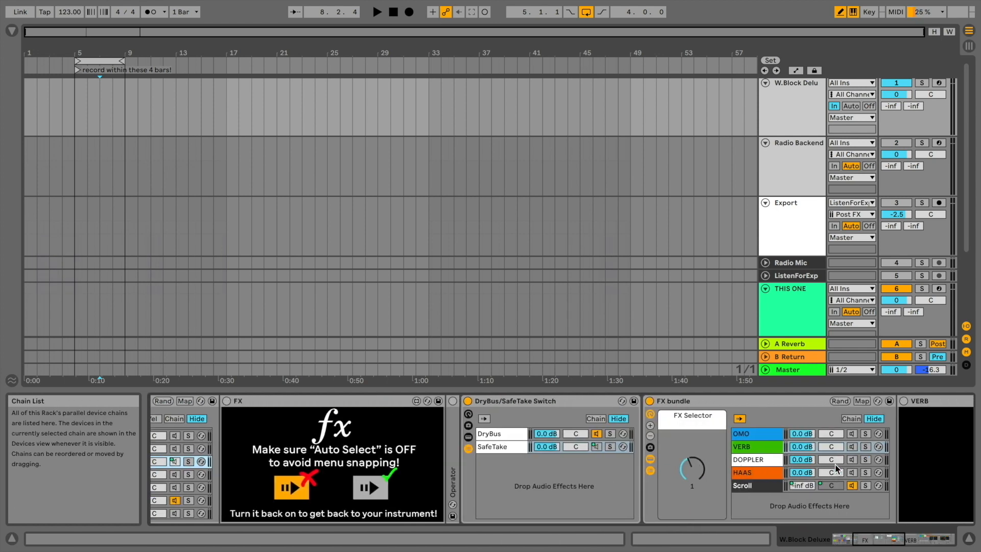
pyautogui.click(587, 401)
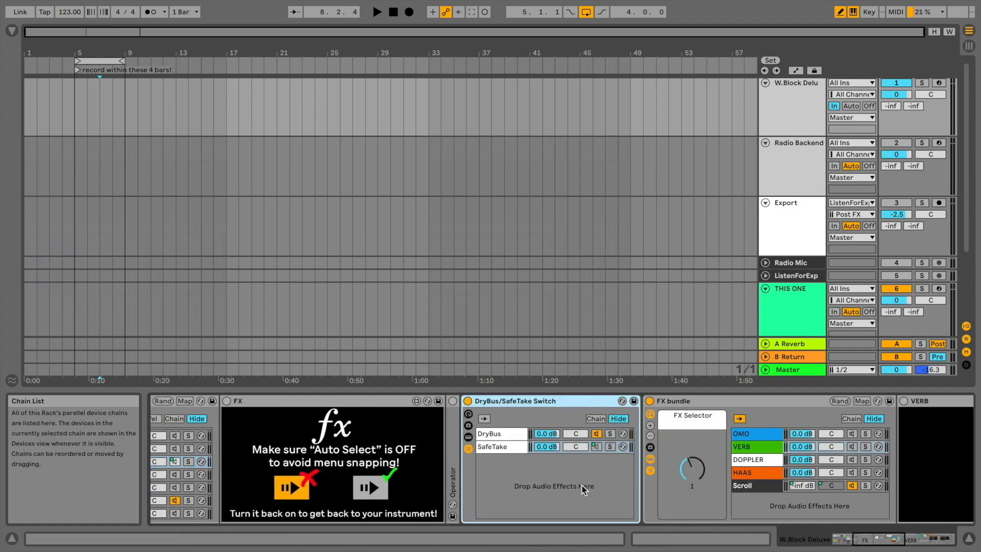
# Lower the project tempo from 141 while the loop plays, and raise it back again.
pyautogui.press('-')
pyautogui.hscroll(-5, 583, 489)
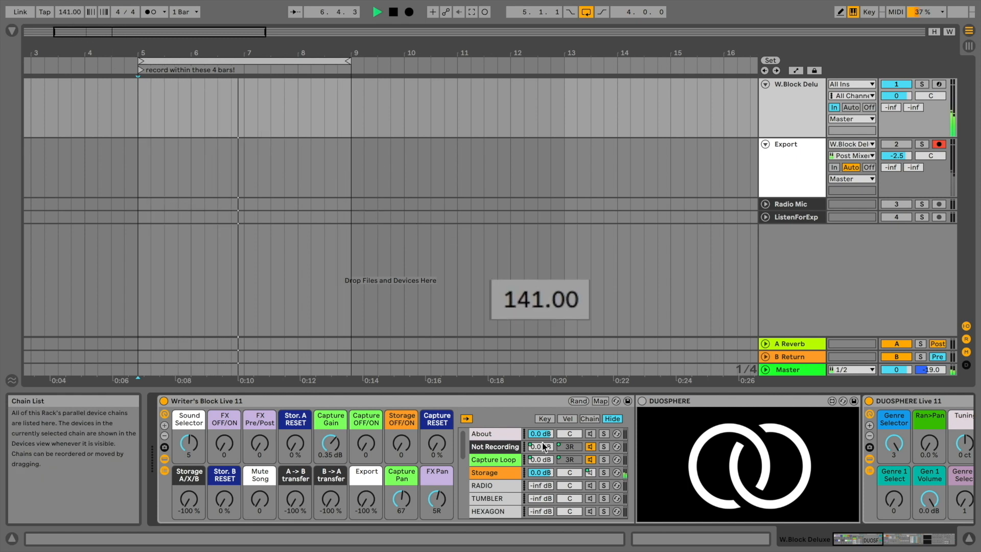
pyautogui.moveTo(63, 12); pyautogui.dragTo(63, 22)
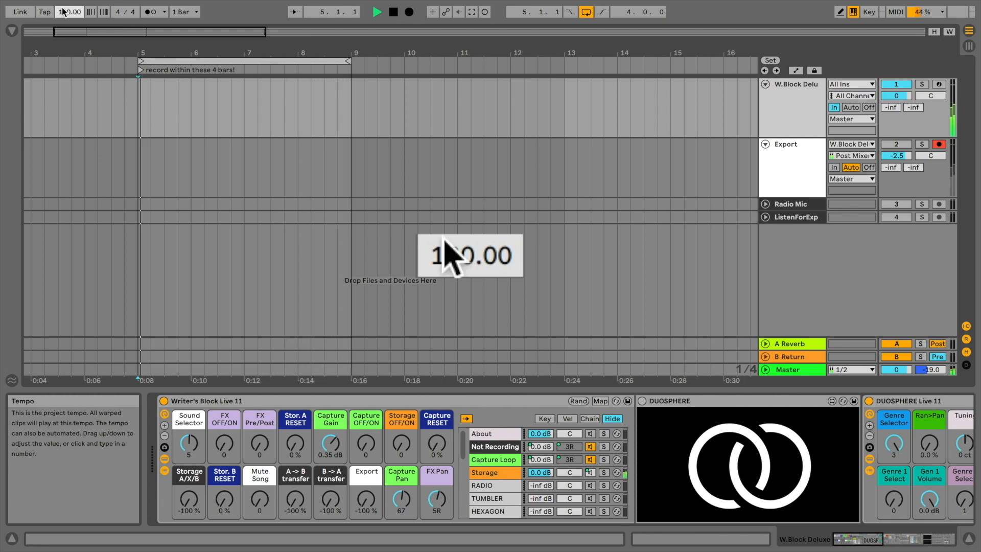
pyautogui.moveTo(62, 7); pyautogui.dragTo(62, 1)
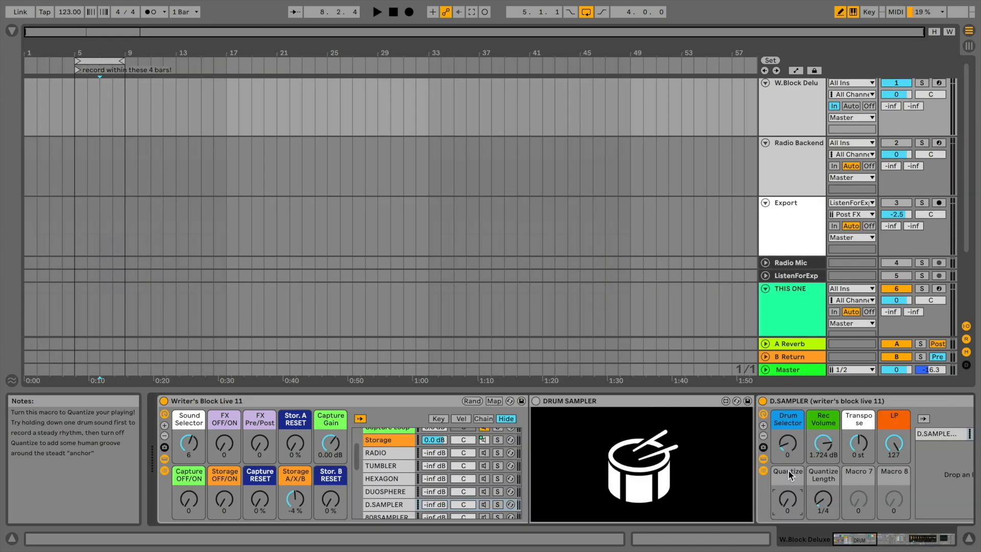
# Audition the D.SAMPLER drum sounds from the computer keyboard, shifting its playable octave range.
pyautogui.press('z')
pyautogui.press('a')
pyautogui.press('a')
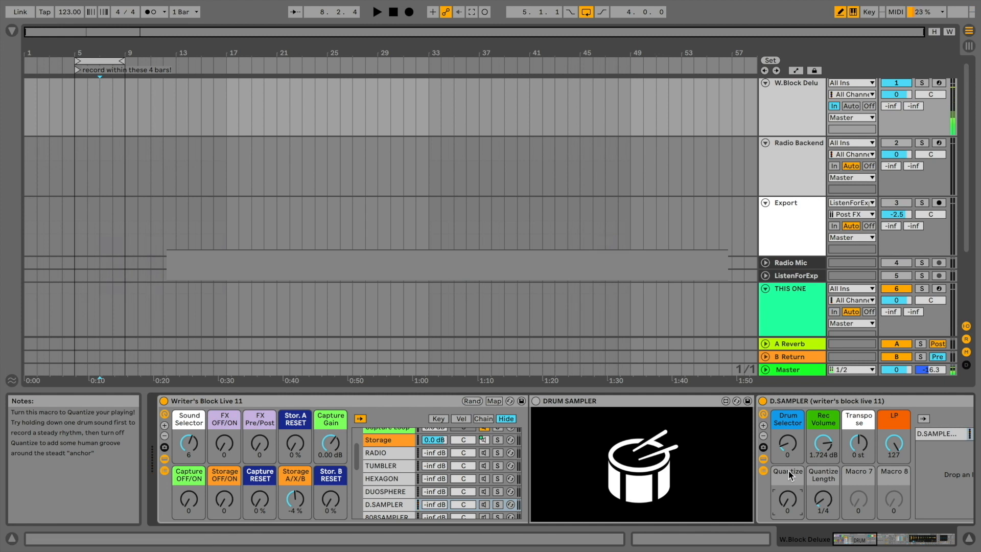
pyautogui.press('x')
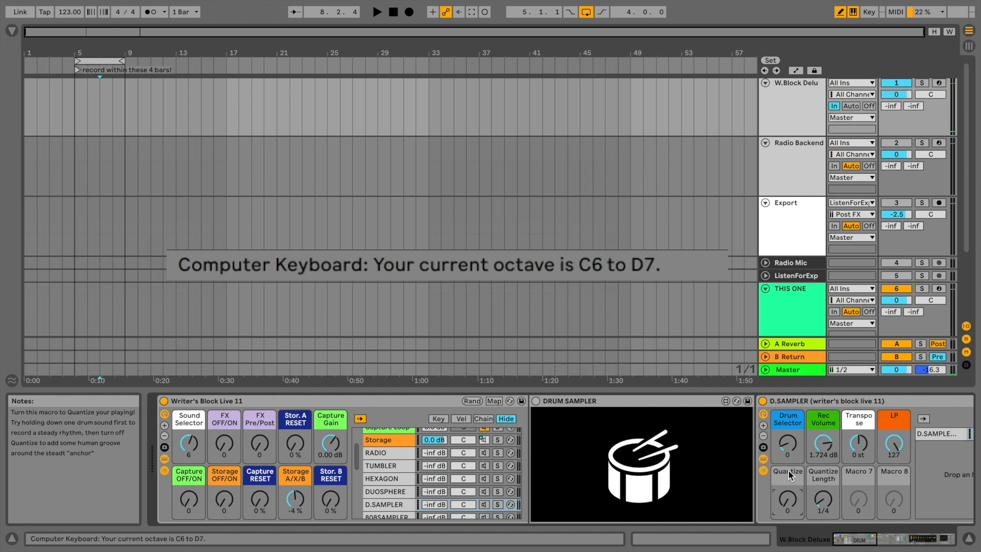
pyautogui.press('z')
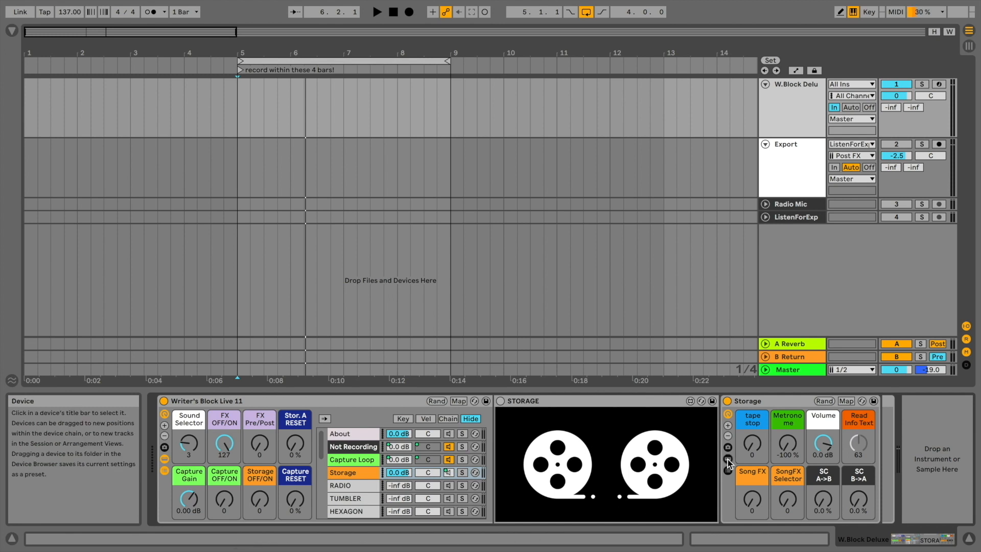
# Inspect the Storage rack's MASTER CHANNELS, viewing the B side and A side loopers, and hide its devices again.
pyautogui.hscroll(5, 823, 445)
pyautogui.hscroll(8, 823, 445)
pyautogui.click(445, 434)
pyautogui.click(458, 460)
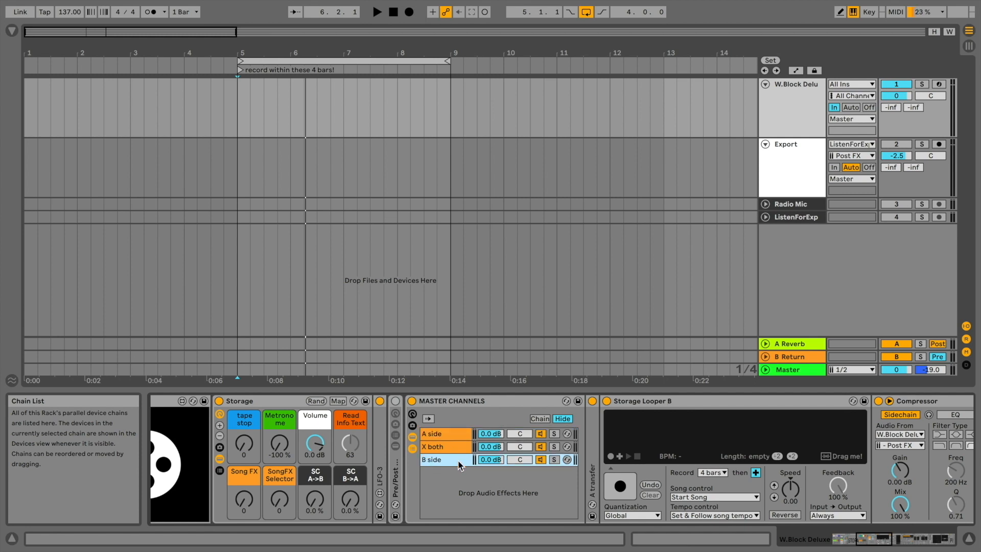
pyautogui.click(458, 435)
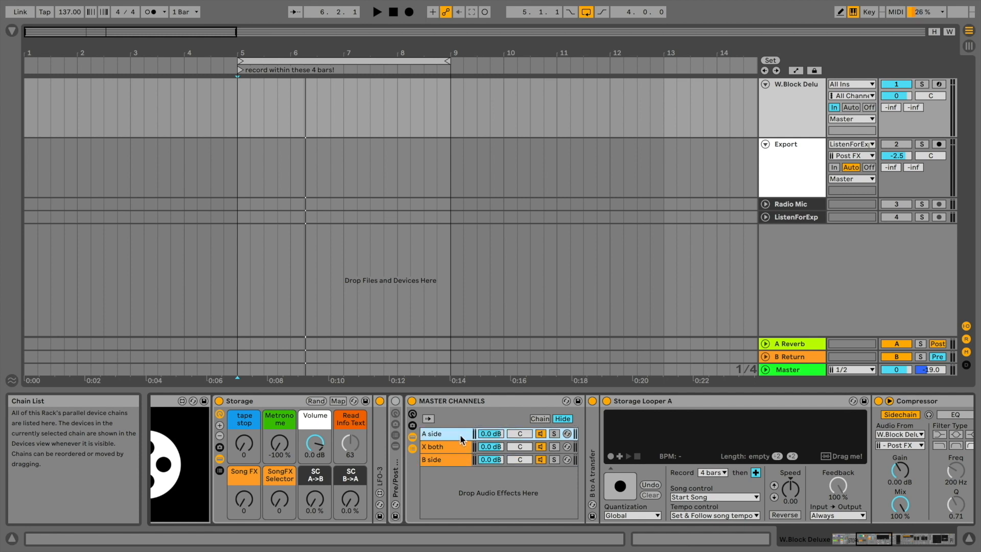
pyautogui.hscroll(-10, 458, 435)
pyautogui.hscroll(-4, 467, 440)
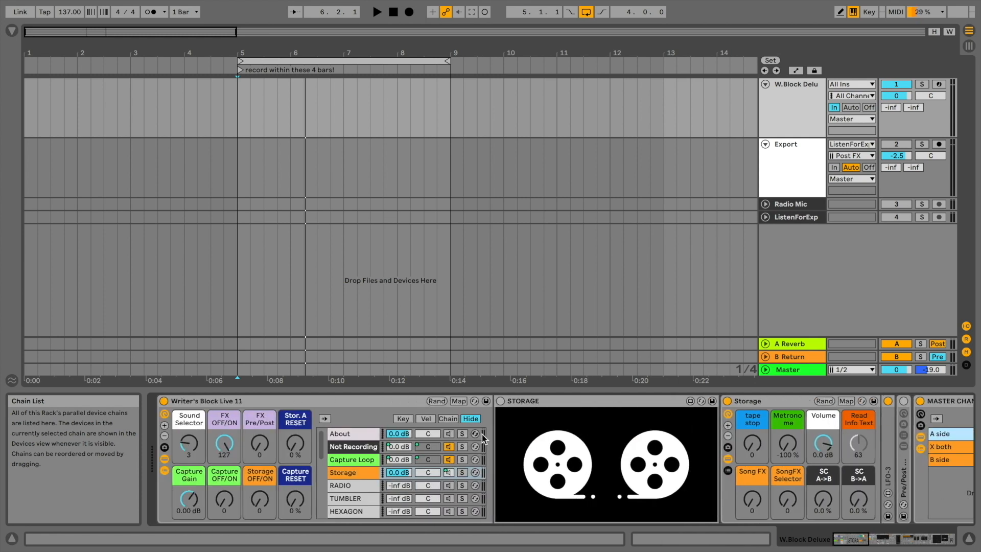
pyautogui.click(731, 459)
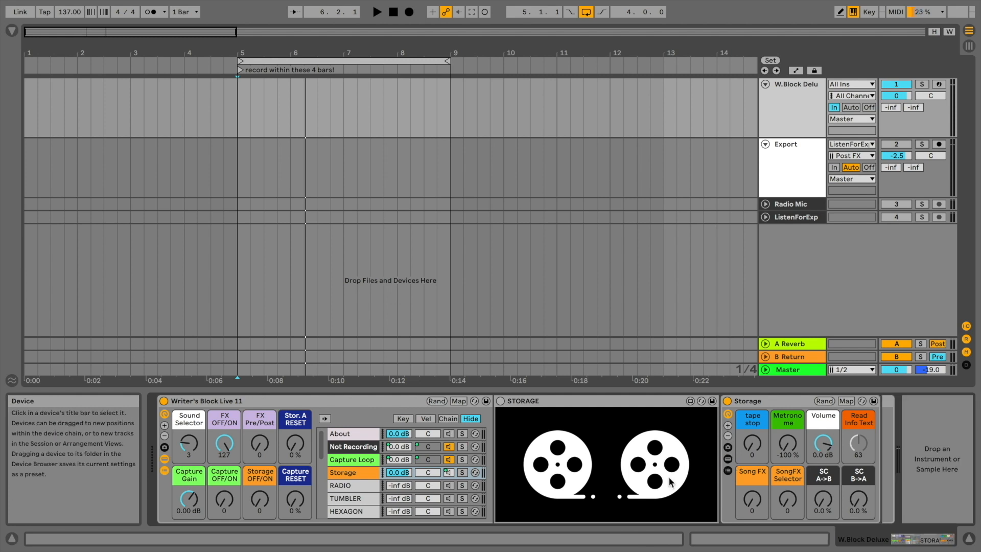
# Show two more macros on the Writer's Block rack and sweep Storage A/X/B between its A and B sides.
pyautogui.click(165, 425)
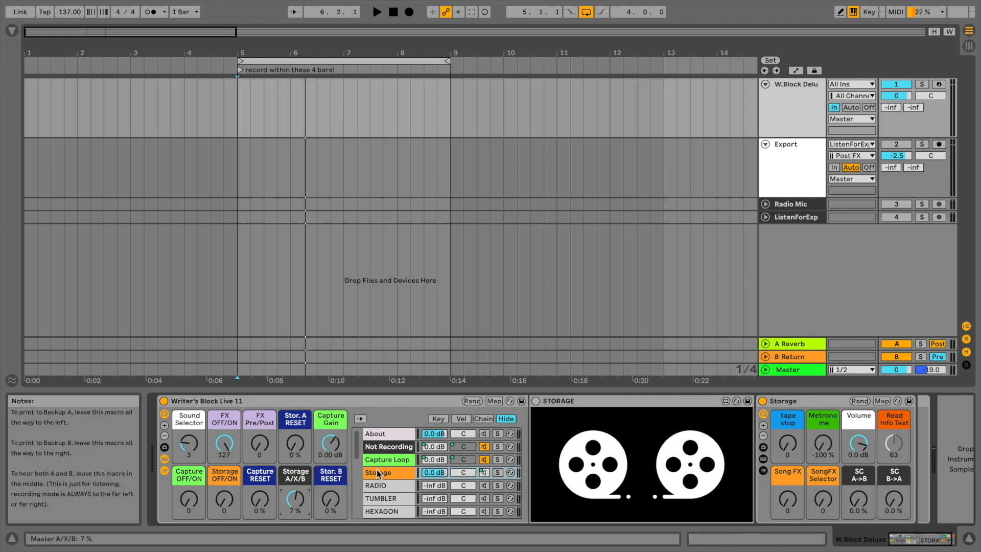
pyautogui.click(330, 498)
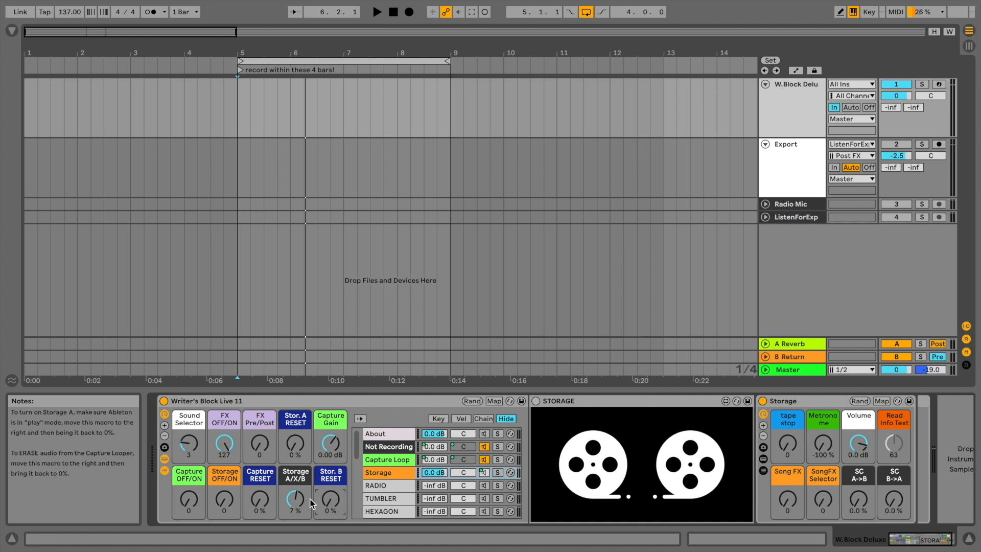
pyautogui.moveTo(295, 498); pyautogui.dragTo(295, 539)
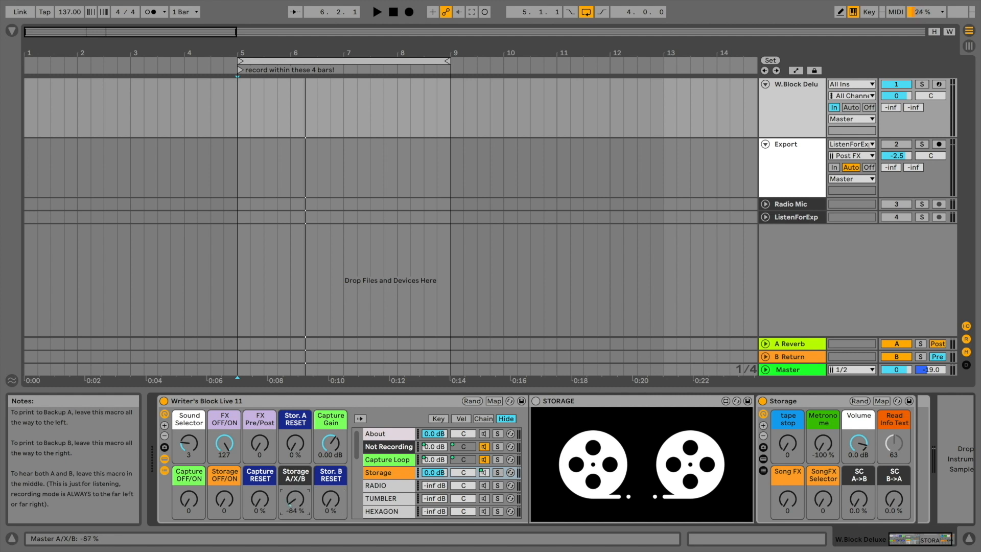
pyautogui.moveTo(295, 498); pyautogui.dragTo(295, 468)
pyautogui.moveTo(296, 498); pyautogui.dragTo(295, 511)
pyautogui.moveTo(302, 507); pyautogui.dragTo(301, 453)
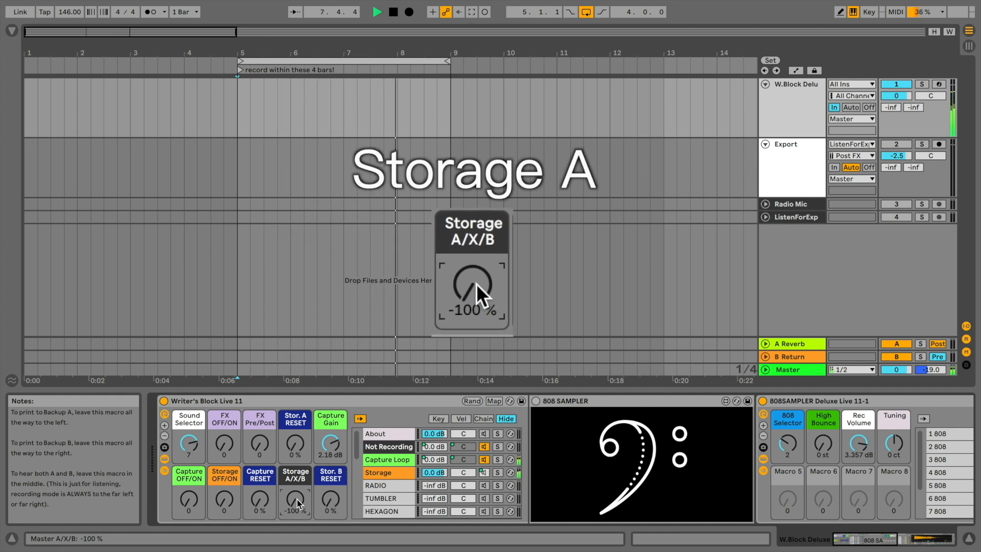
# Switch Storage A/X/B between -100 % and 100 % during playback, and leave it near the middle at 12 %.
pyautogui.moveTo(476, 284); pyautogui.dragTo(477, 240)
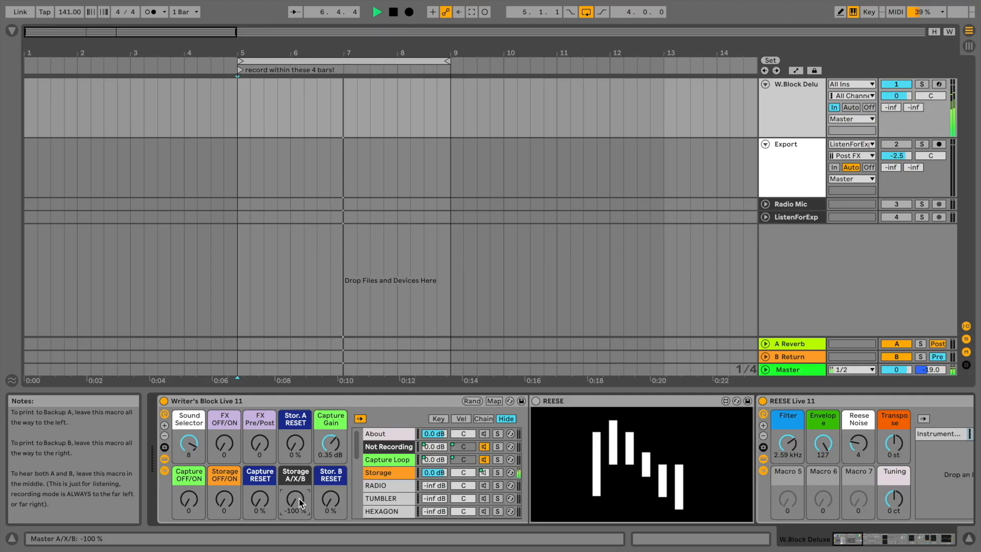
pyautogui.moveTo(298, 505); pyautogui.dragTo(298, 424)
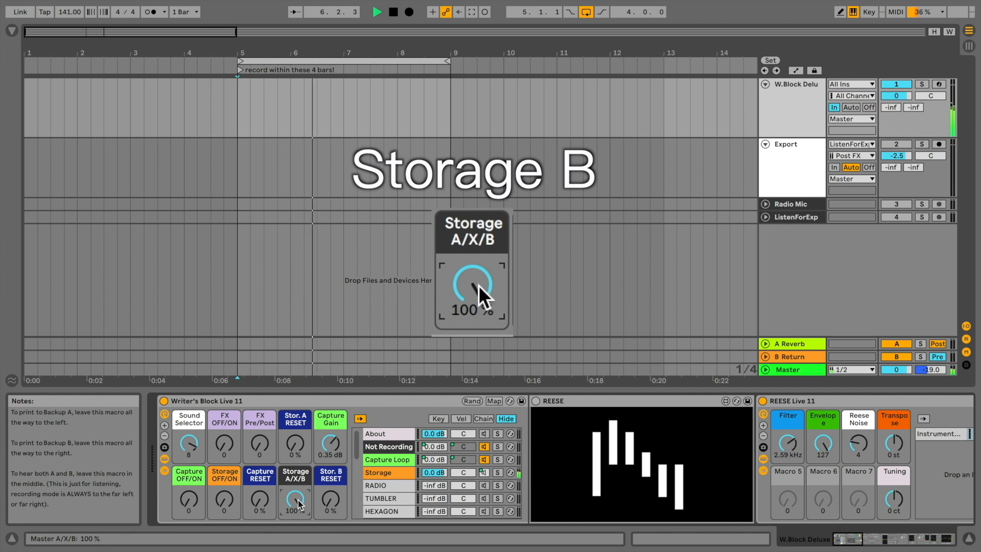
pyautogui.moveTo(301, 503); pyautogui.dragTo(300, 550)
pyautogui.moveTo(296, 503); pyautogui.dragTo(296, 466)
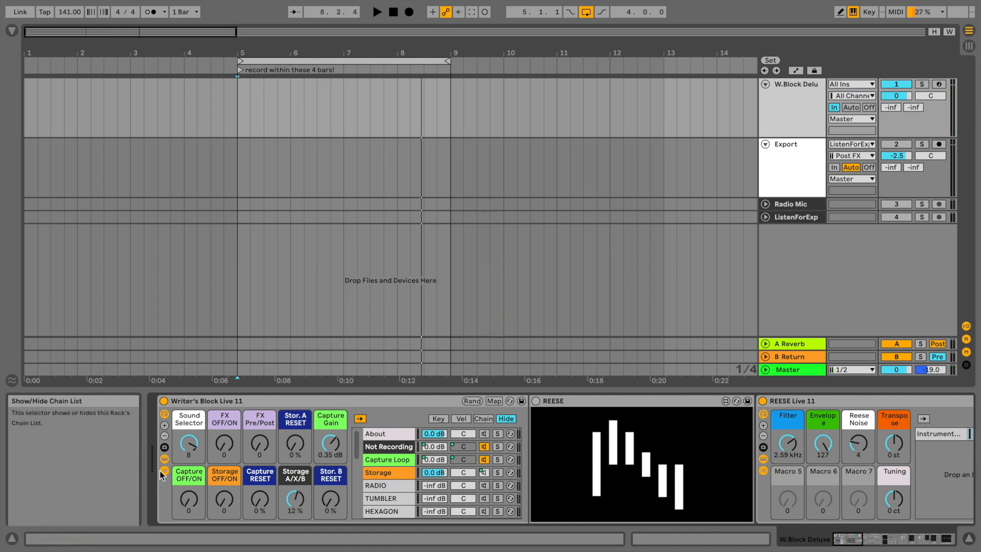
# Show four more macros on the Writer's Block rack and set Storage A/X/B to -2 %.
pyautogui.click(164, 425)
pyautogui.click(165, 425)
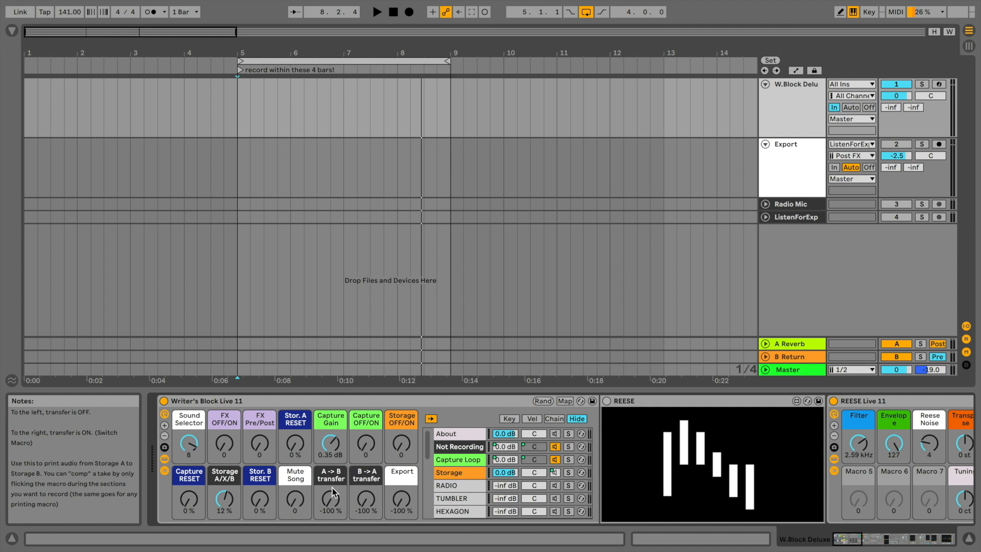
pyautogui.moveTo(223, 502); pyautogui.dragTo(228, 455)
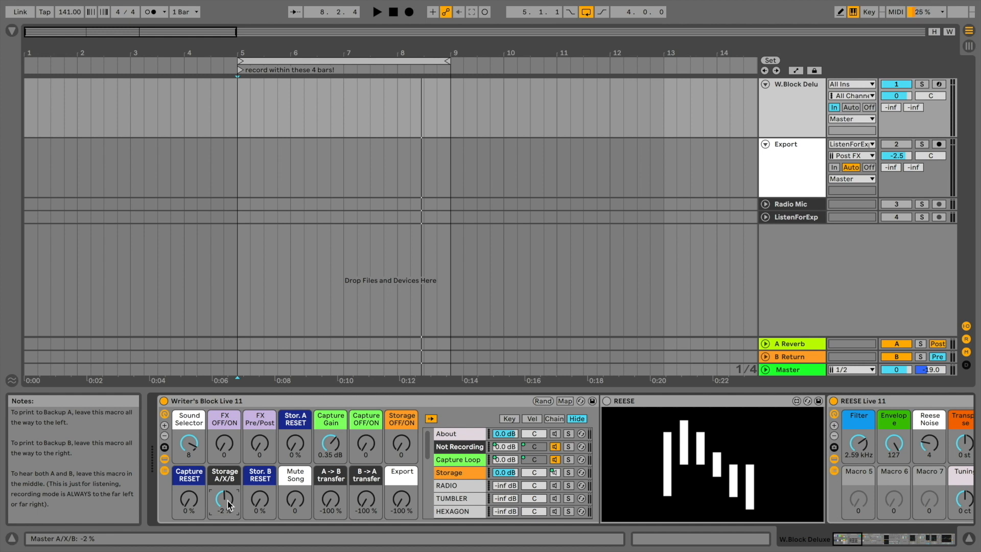
# Play the stored audio while switching Storage A/X/B from -100 % to 100 % and back, and try the B -> A transfer macro.
pyautogui.moveTo(227, 501)
pyautogui.mouseDown()
pyautogui.moveTo(228, 526)
pyautogui.moveTo(227, 501)
pyautogui.mouseUp()
pyautogui.press('space')
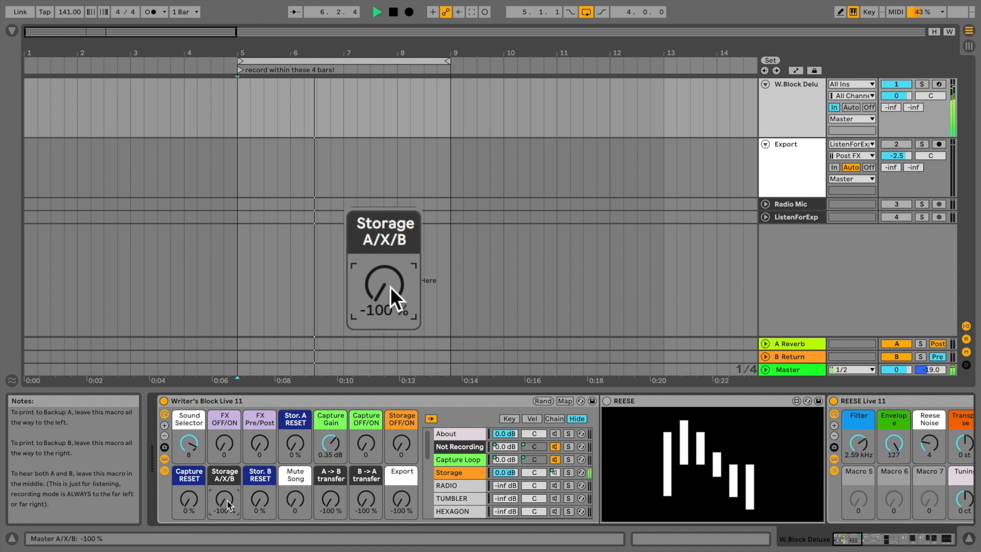
pyautogui.moveTo(228, 506); pyautogui.dragTo(228, 455)
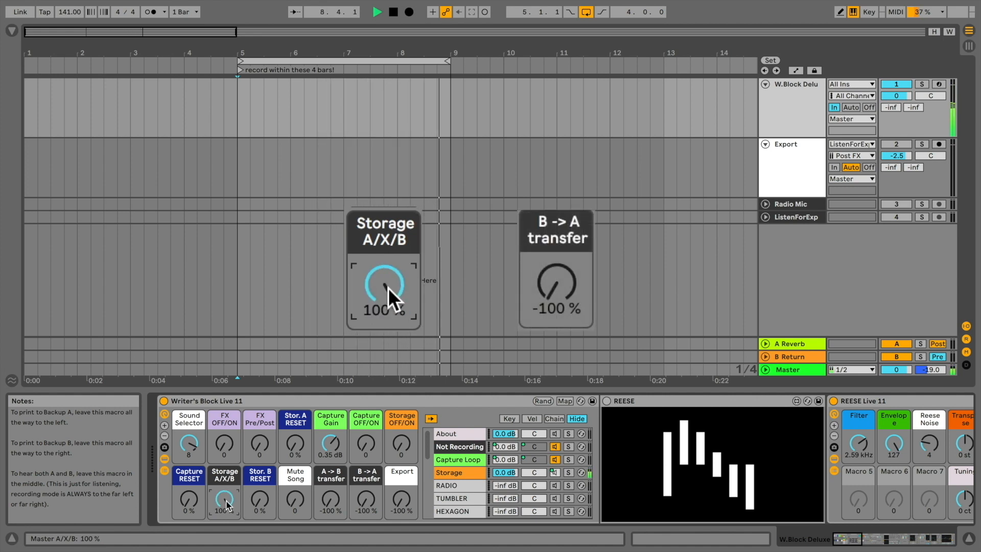
pyautogui.moveTo(228, 506); pyautogui.dragTo(228, 551)
pyautogui.moveTo(364, 498)
pyautogui.mouseDown()
pyautogui.moveTo(363, 450)
pyautogui.moveTo(367, 503)
pyautogui.mouseUp()
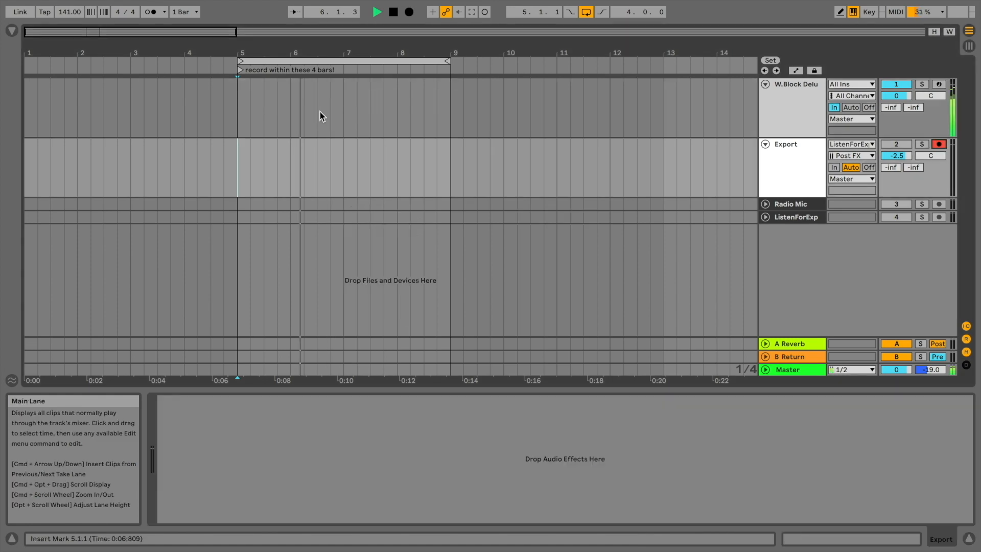
# Stop playback, disarm the Export track and place the insert marker at 5.1.1 on the W.Block Deluxe track.
pyautogui.click(240, 115)
pyautogui.click(234, 155)
pyautogui.press('space')
pyautogui.click(939, 144)
pyautogui.click(239, 118)
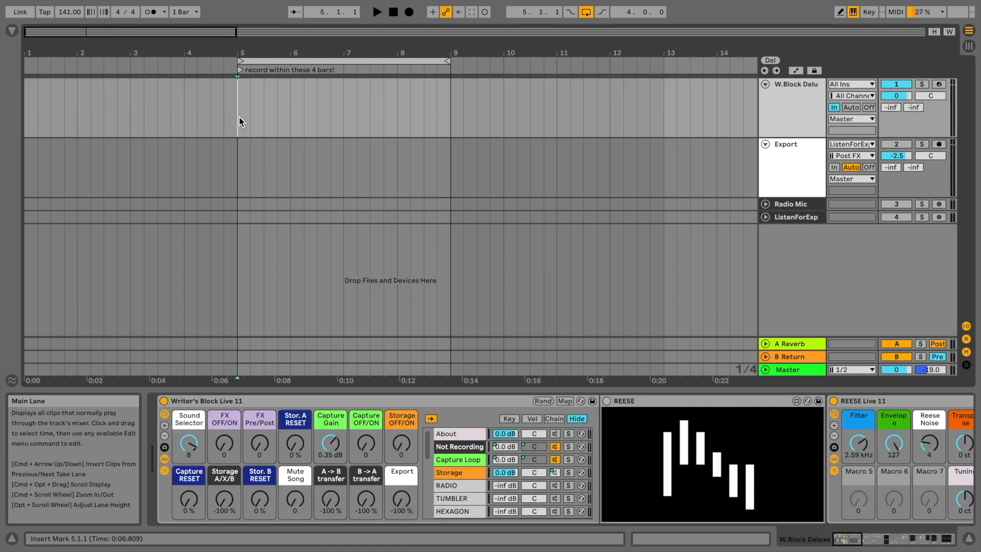
# Arm the Export track and record into the arrangement from bar 9, gradually raising the rack's Export macro to bring the audio in.
pyautogui.click(454, 106)
pyautogui.click(939, 145)
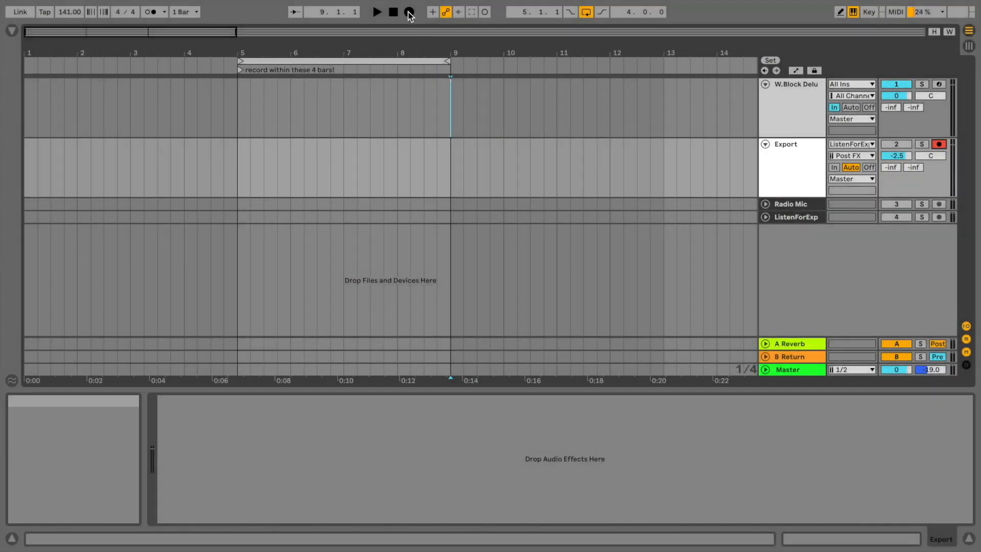
pyautogui.click(409, 13)
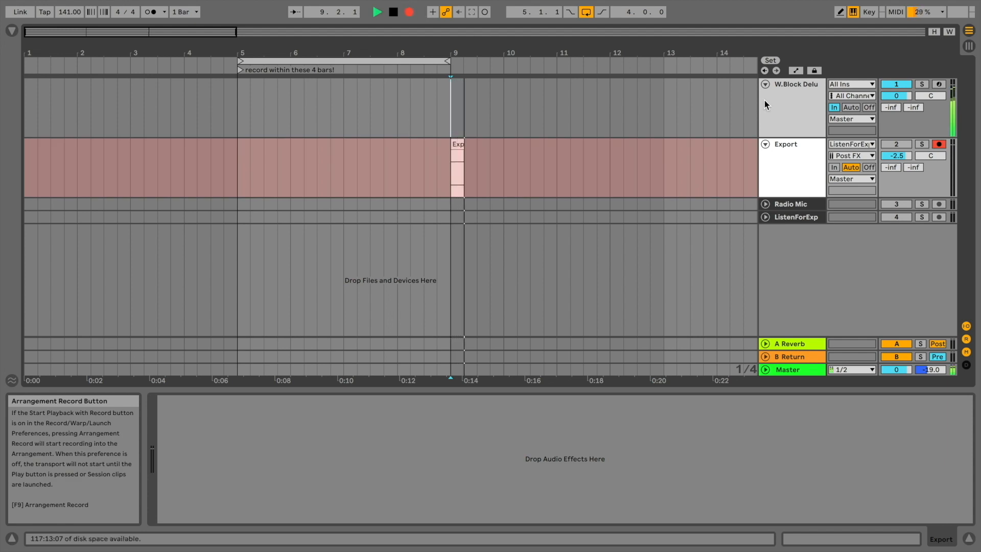
pyautogui.click(763, 105)
pyautogui.moveTo(402, 499); pyautogui.dragTo(401, 456)
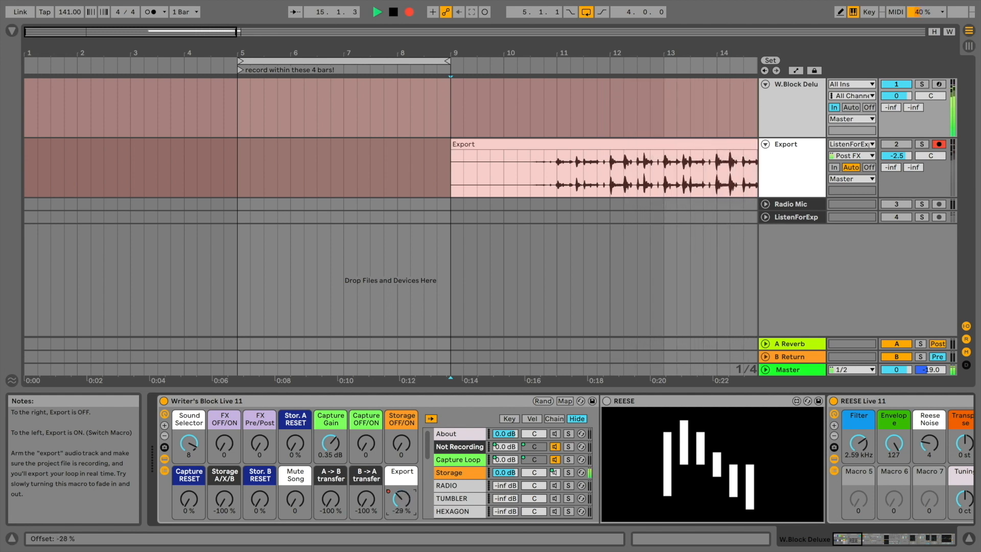
pyautogui.press('space')
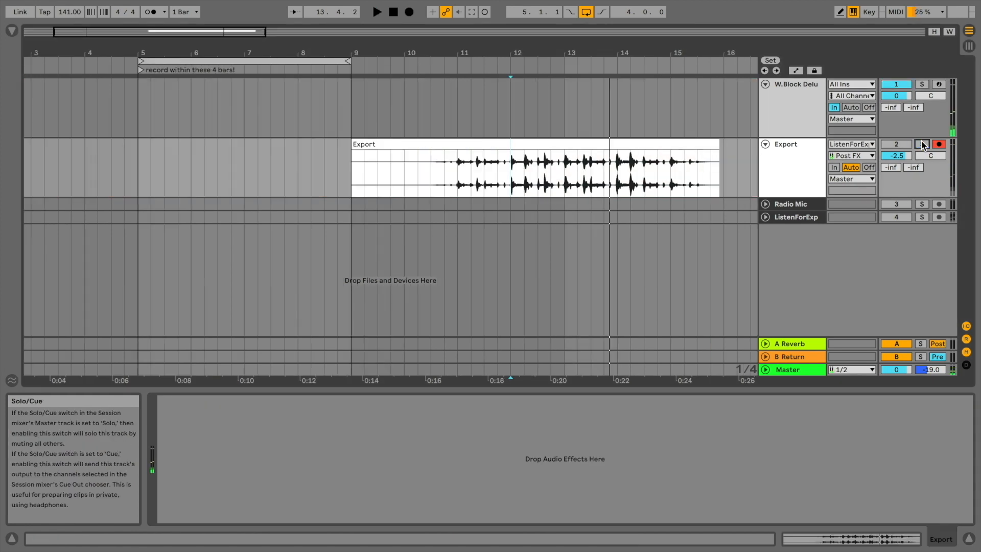
# Set the Export track's audio input to W.Block Deluxe and start arrangement recording.
pyautogui.click(865, 144)
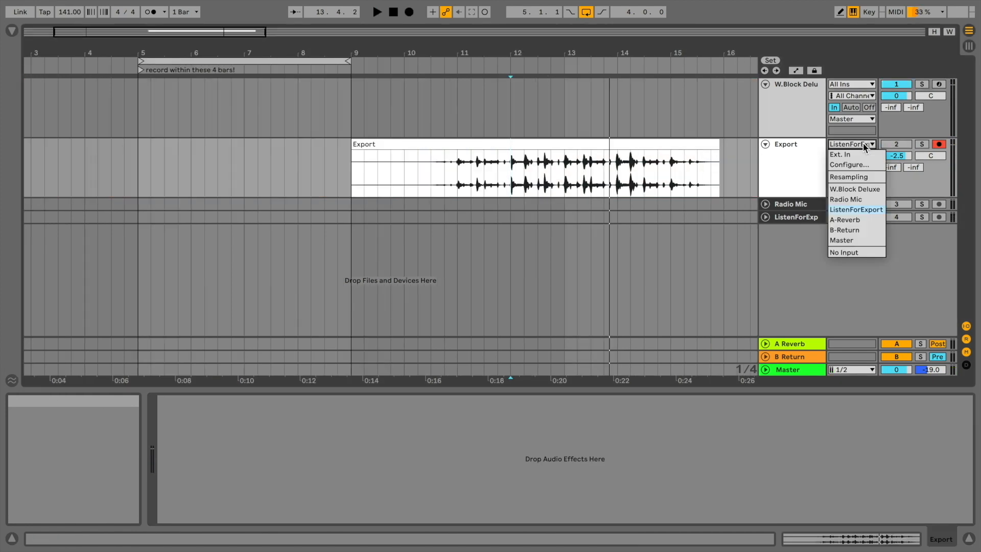
pyautogui.click(871, 188)
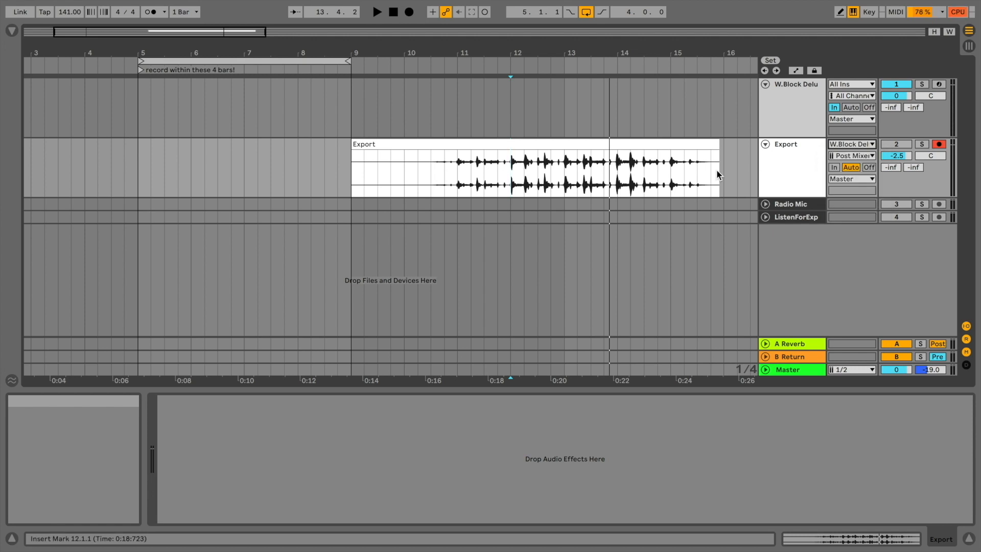
pyautogui.click(410, 12)
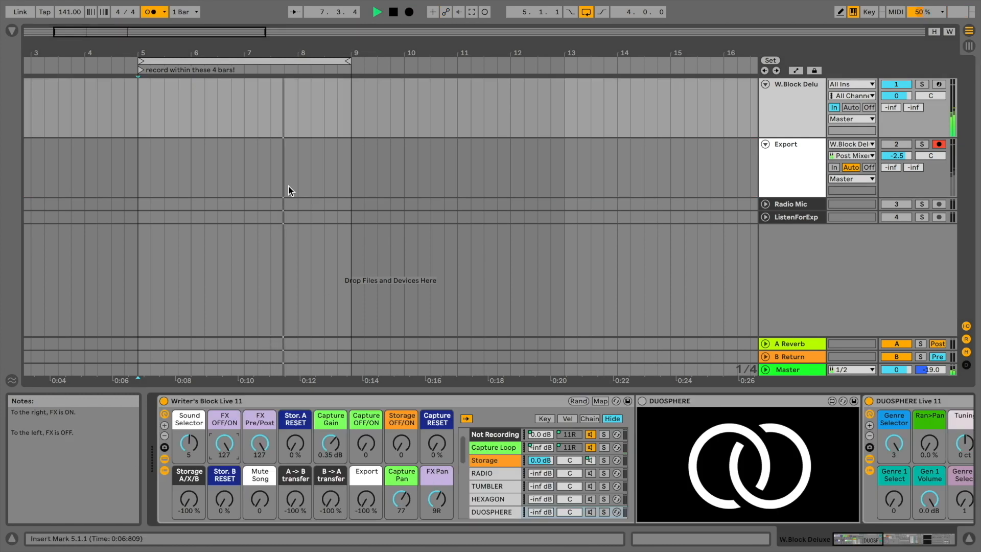
# Turn off the metronome, set Capture Pan to 67 and FX Pan to 5R, and reset FX OFF/ON and FX Pre/Post to 0.
pyautogui.click(154, 13)
pyautogui.click(437, 500)
pyautogui.moveTo(437, 499); pyautogui.dragTo(400, 492)
pyautogui.doubleClick(235, 444)
pyautogui.doubleClick(261, 443)
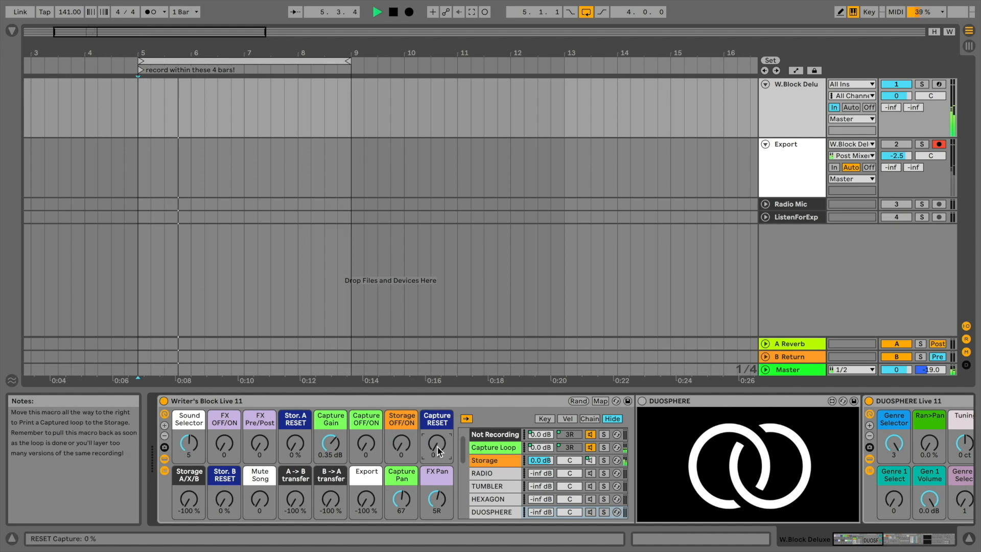
# Start playback and switch the Storage A/X/B macro to 100 % to hear Storage B.
pyautogui.scroll(1, 559, 455)
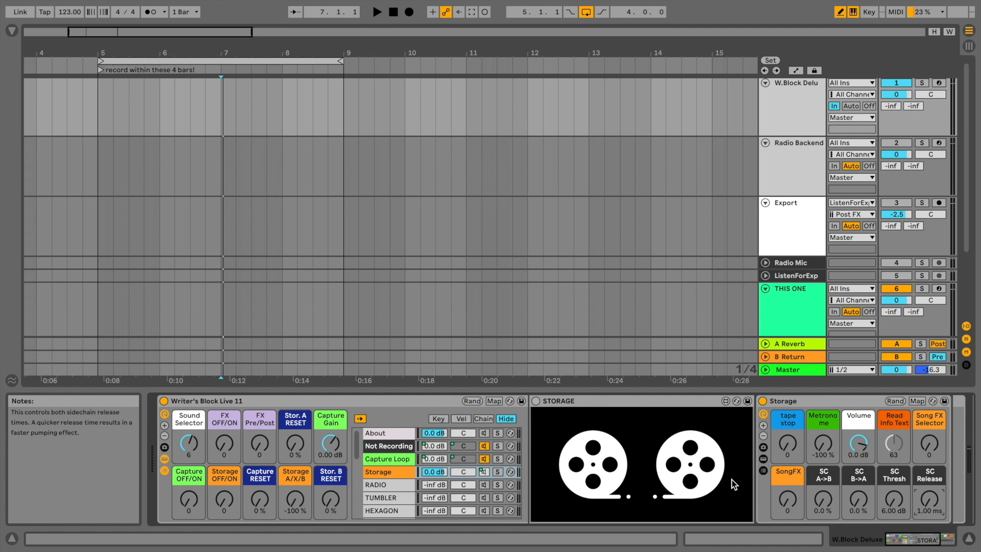
pyautogui.press('space')
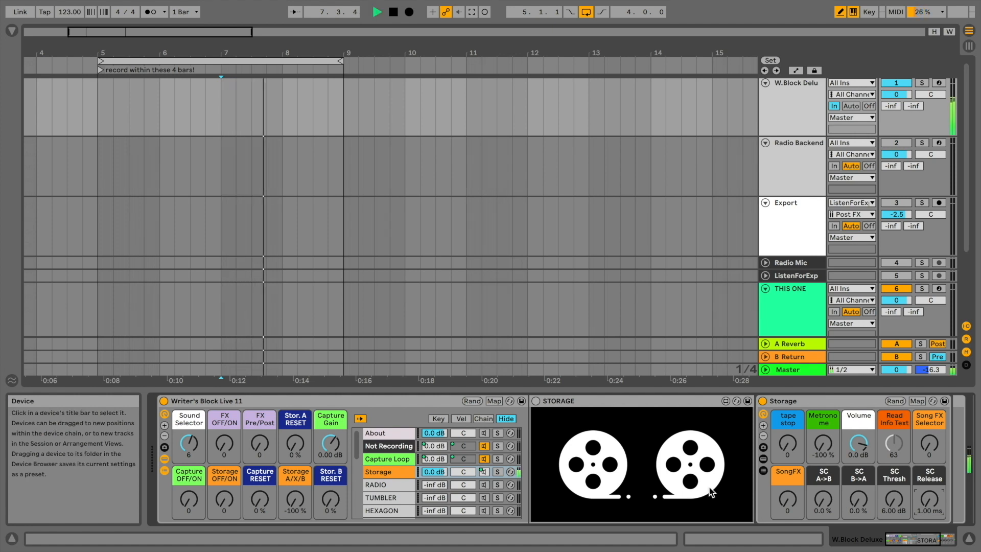
pyautogui.moveTo(299, 504); pyautogui.dragTo(299, 452)
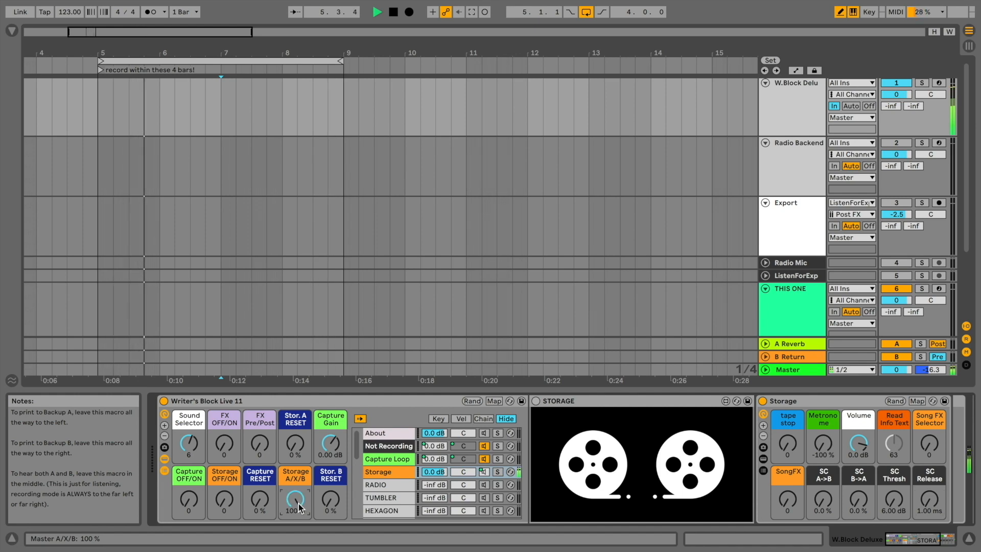